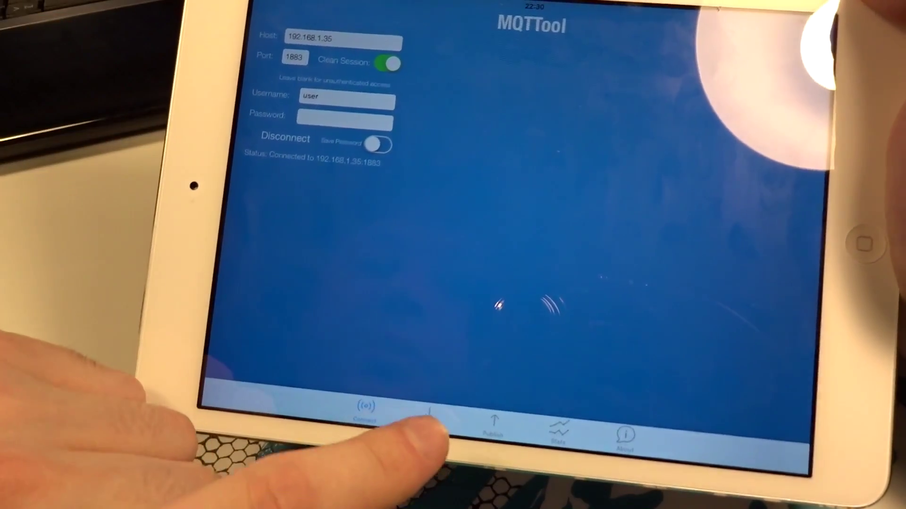
left_click(428, 414)
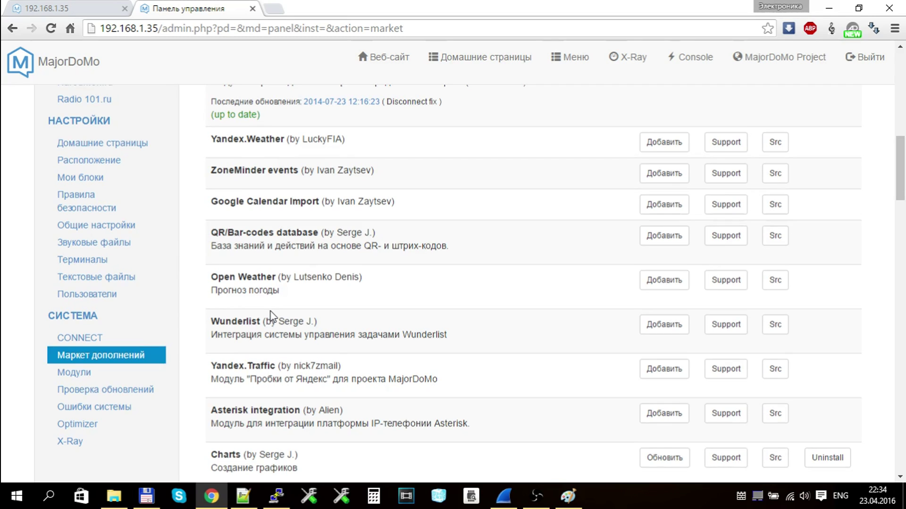
- Look through the add-on market list to find the MQTT module in the hardware section and check its installation status
scroll(270, 316, "down", 9)
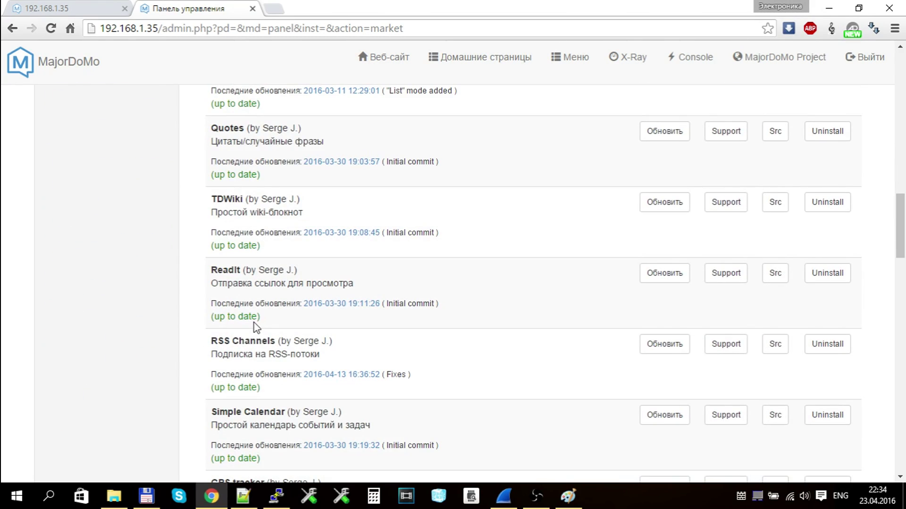
scroll(255, 326, "down", 5)
scroll(263, 311, "down", 3)
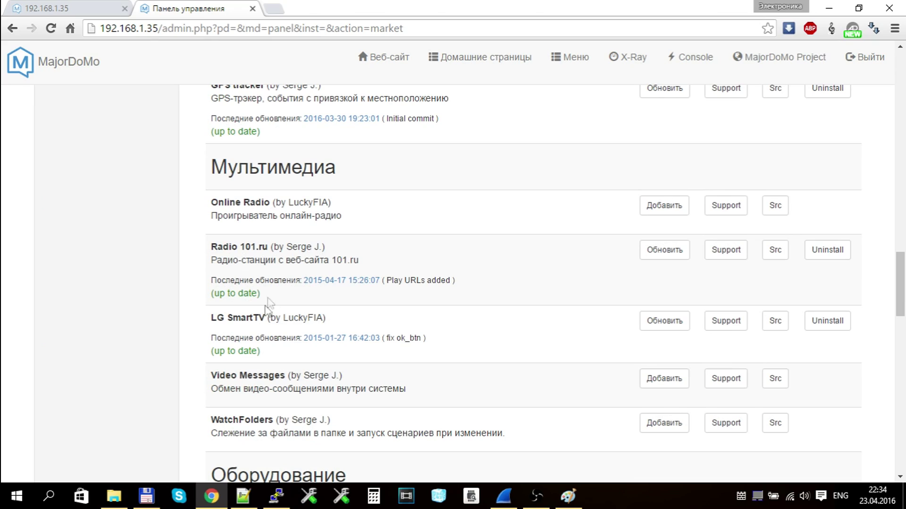
scroll(282, 265, "down", 10)
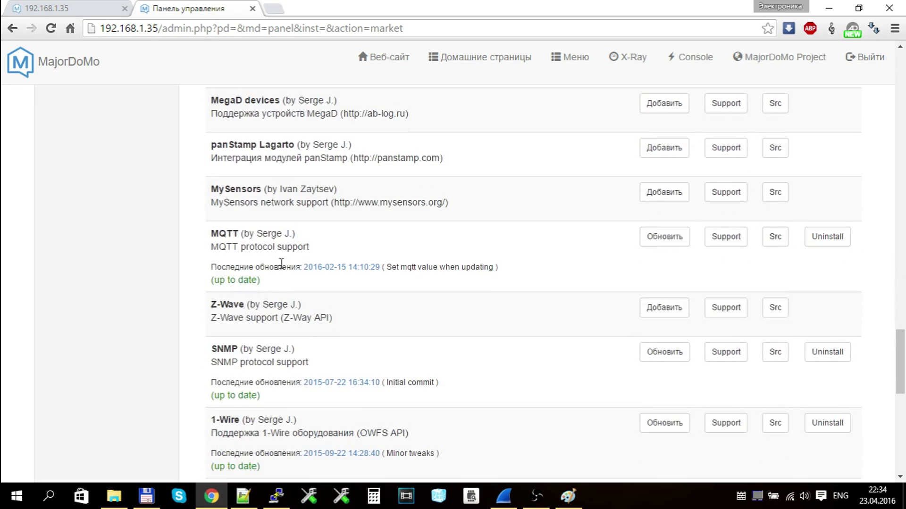
scroll(281, 265, "up", 10)
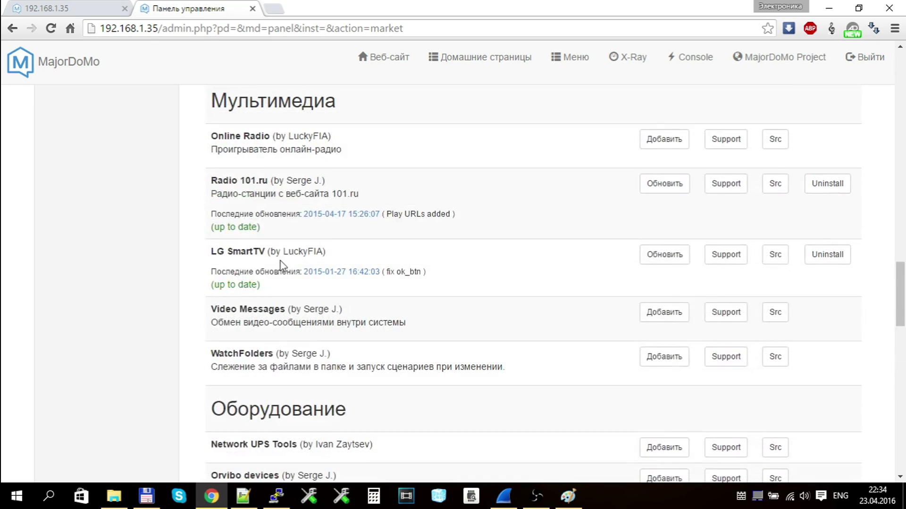
scroll(281, 265, "up", 10)
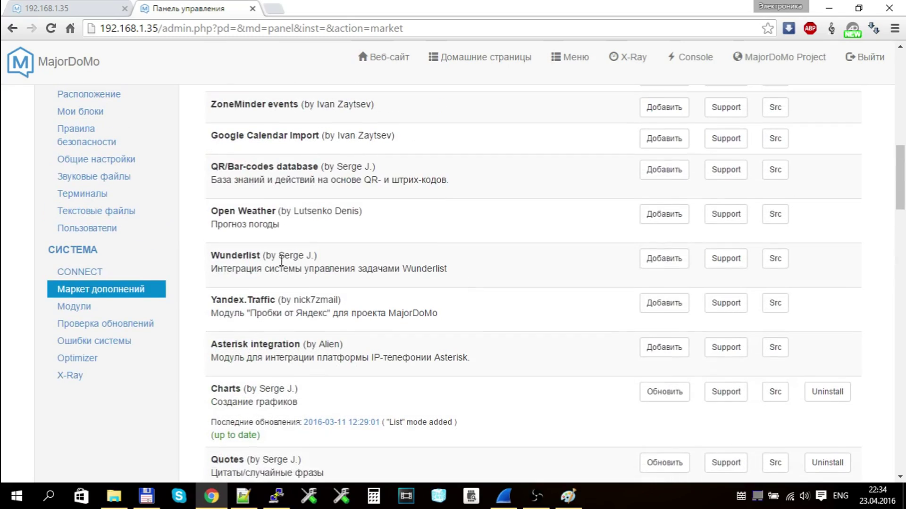
scroll(388, 337, "down", 15)
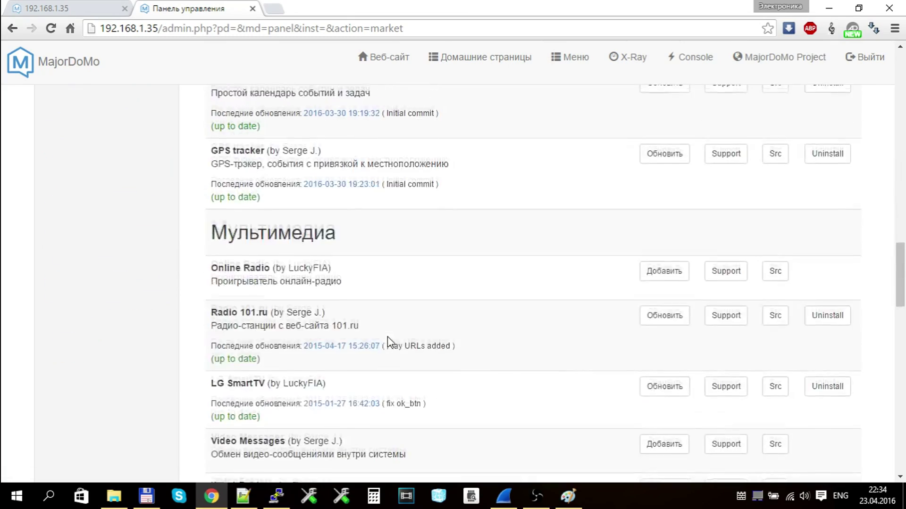
scroll(388, 338, "down", 10)
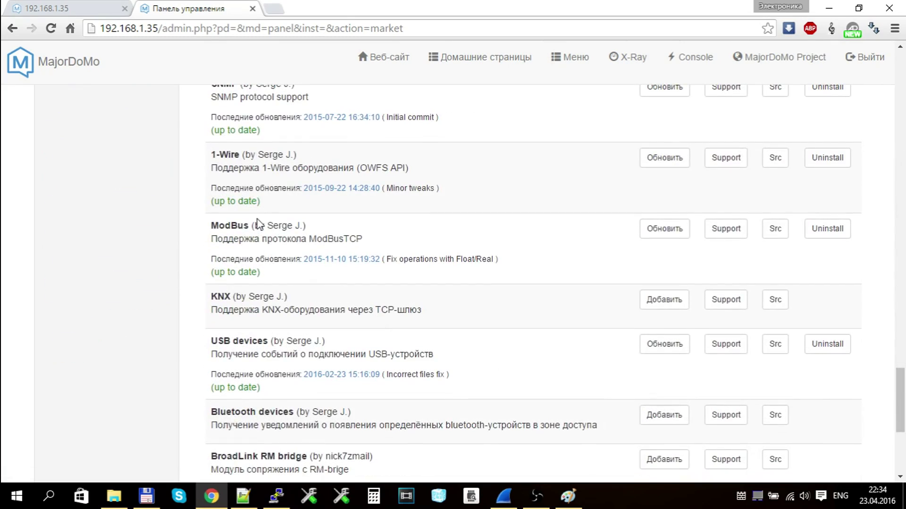
scroll(259, 224, "down", 4)
scroll(259, 224, "up", 5)
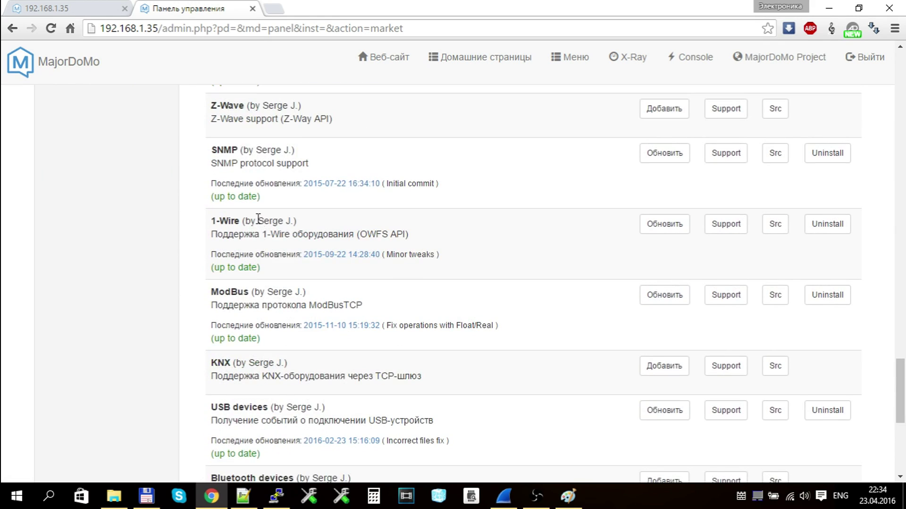
scroll(258, 224, "up", 4)
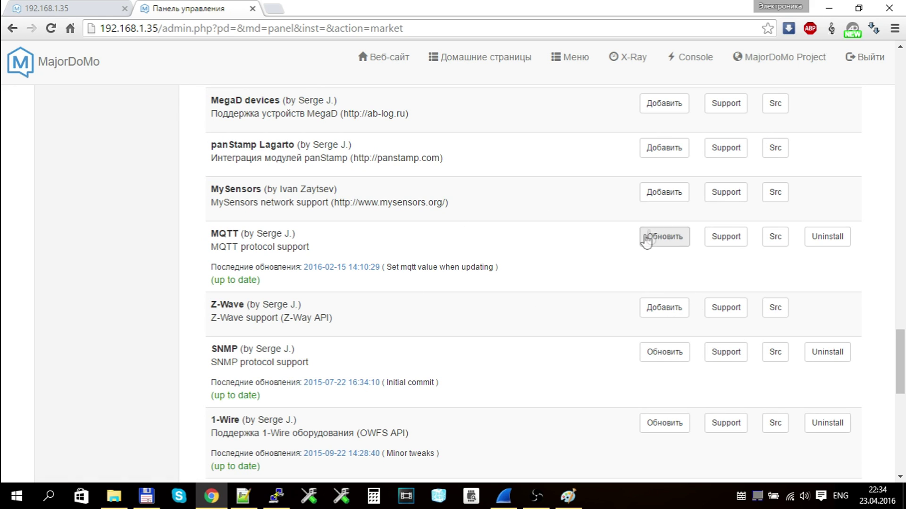
- Open the MQTT module's page among the devices of the control panel
scroll(113, 245, "up", 20)
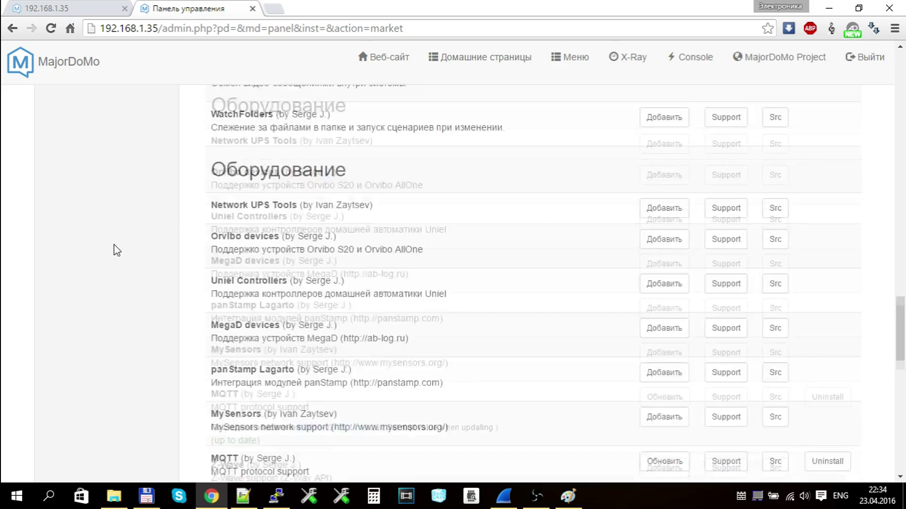
scroll(116, 251, "up", 7)
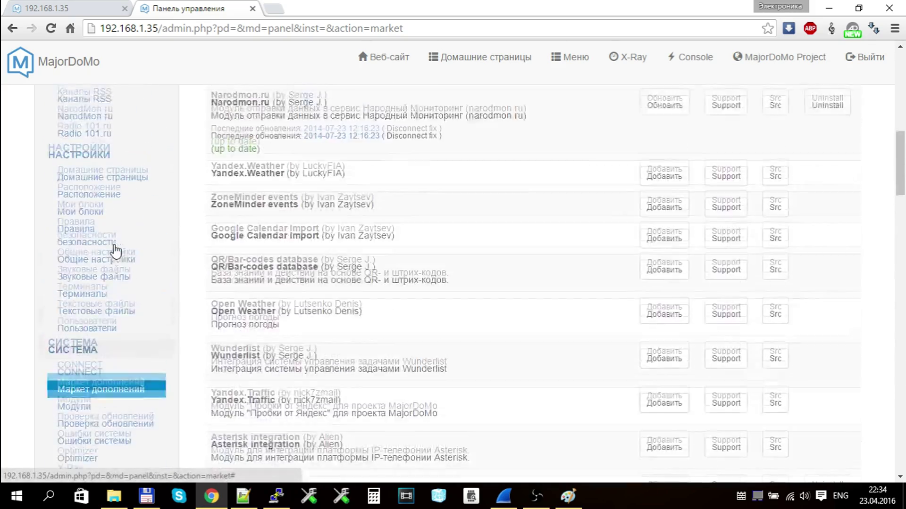
scroll(120, 181, "up", 3)
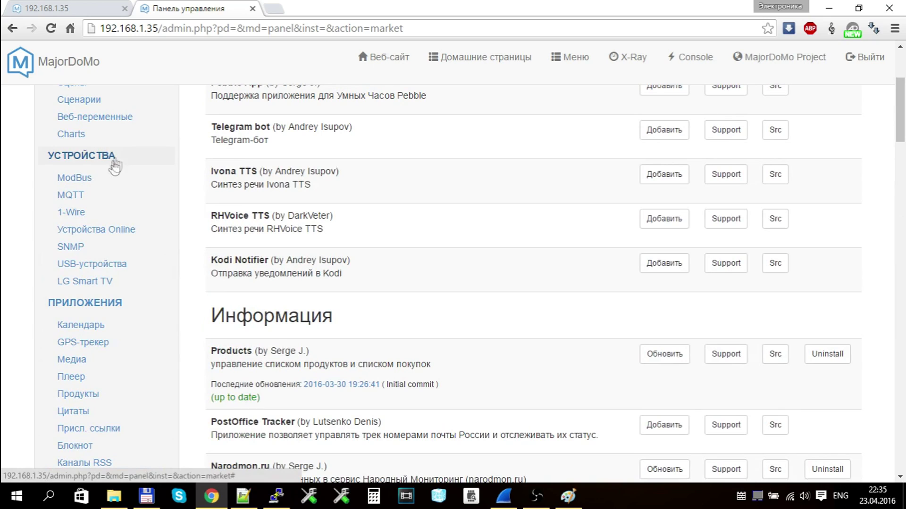
left_click(69, 200)
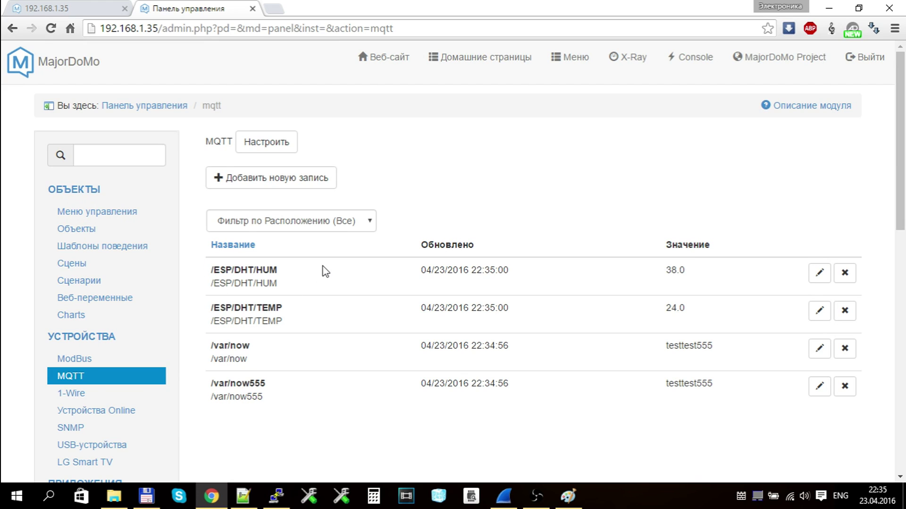
- Show the MQTT module's connection settings and examine the hostname, port and subscription path
left_click(273, 145)
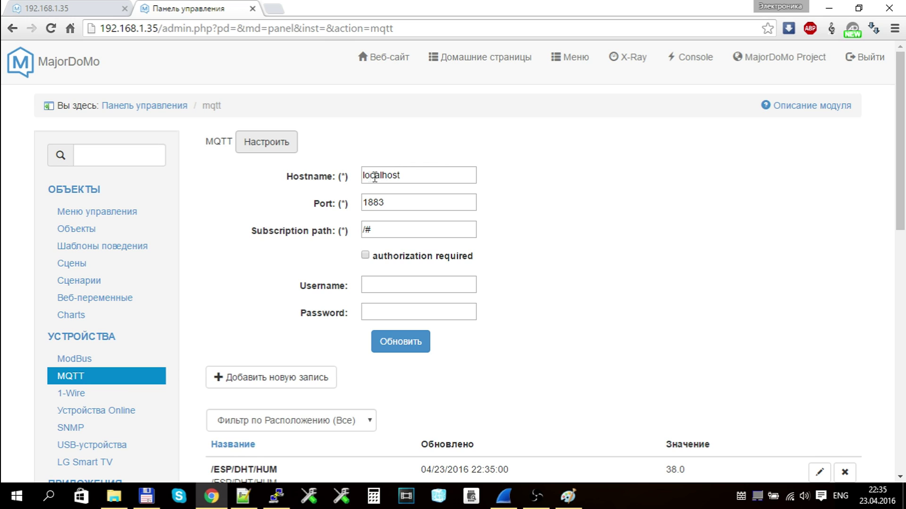
left_click_drag(407, 173, 356, 181)
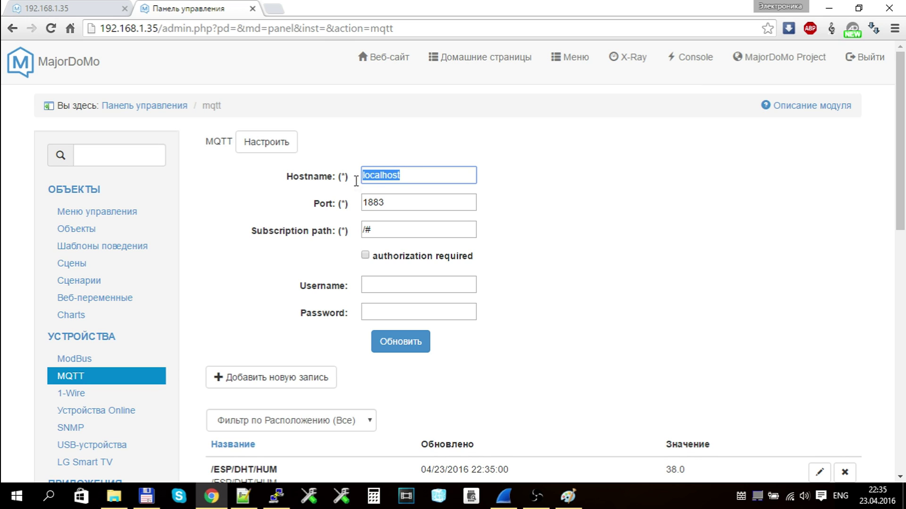
left_click(408, 174)
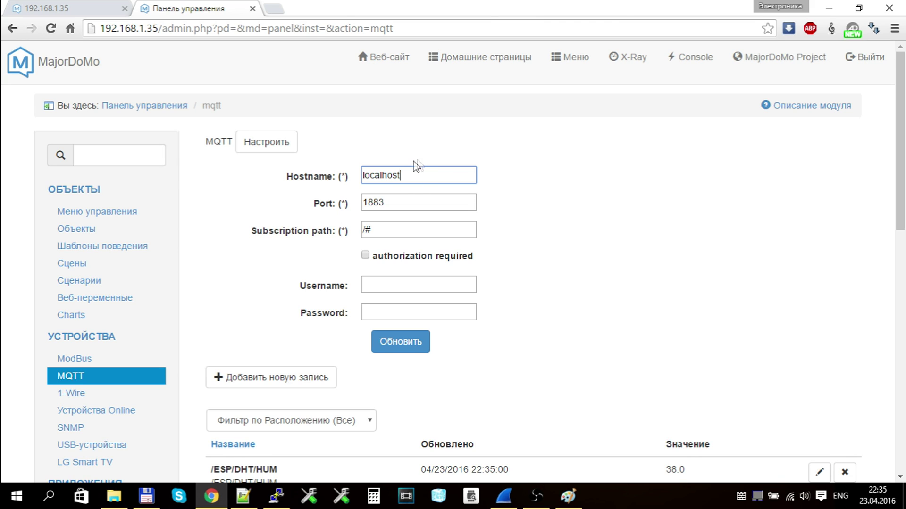
left_click_drag(408, 173, 346, 227)
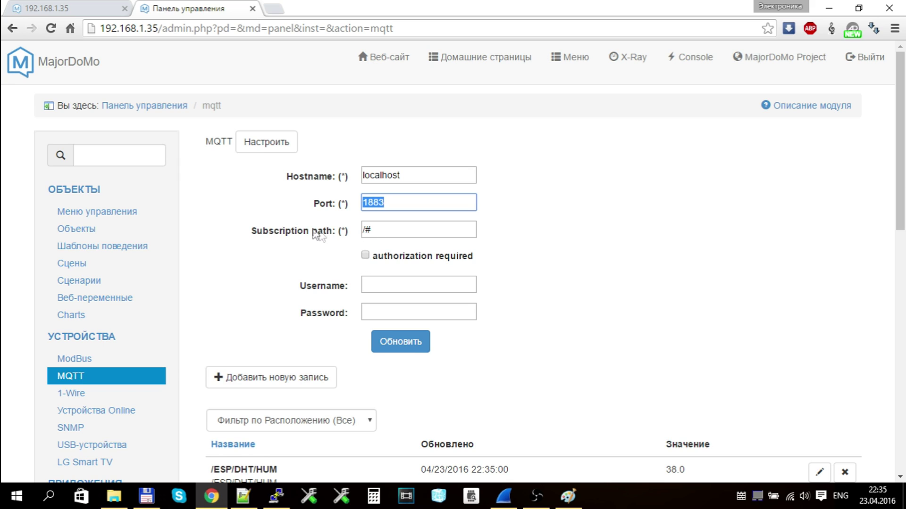
left_click(374, 231)
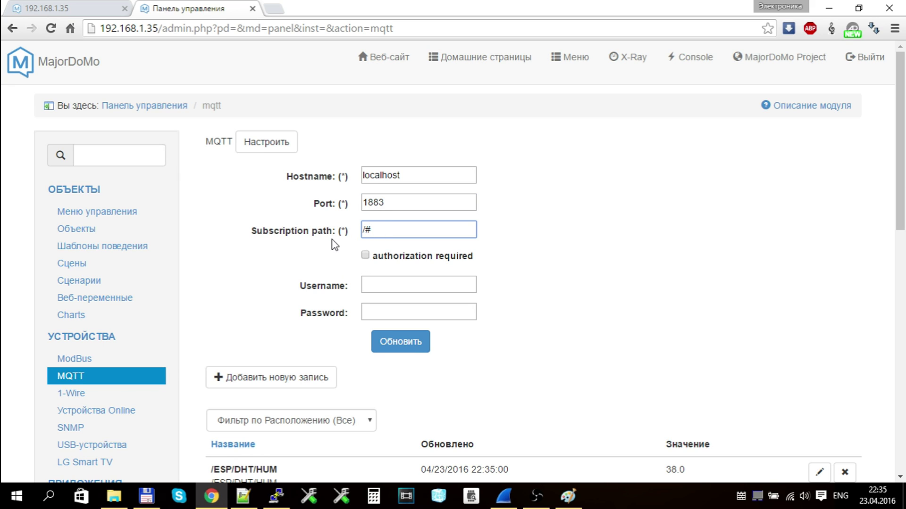
- Examine the list of received MQTT topics and reload the page twice to check their update times and values
scroll(334, 245, "down", 1)
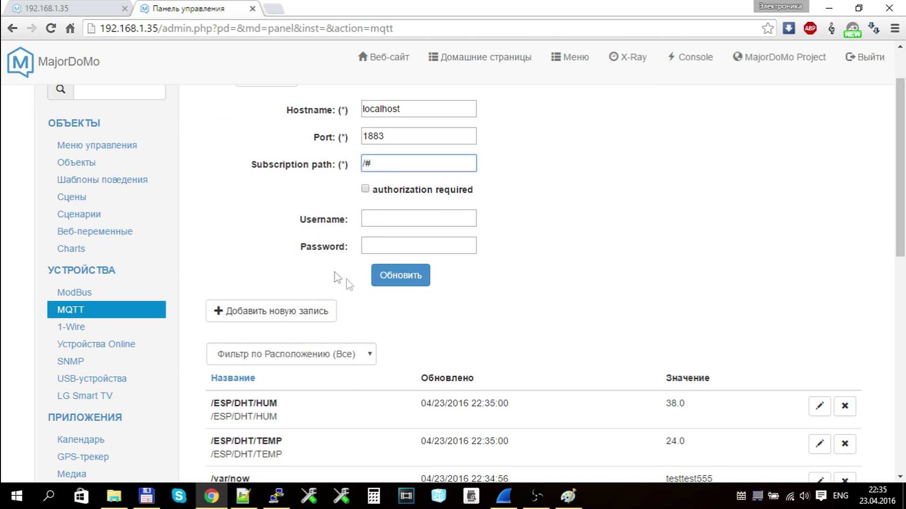
scroll(360, 297, "down", 1)
scroll(361, 297, "down", 3)
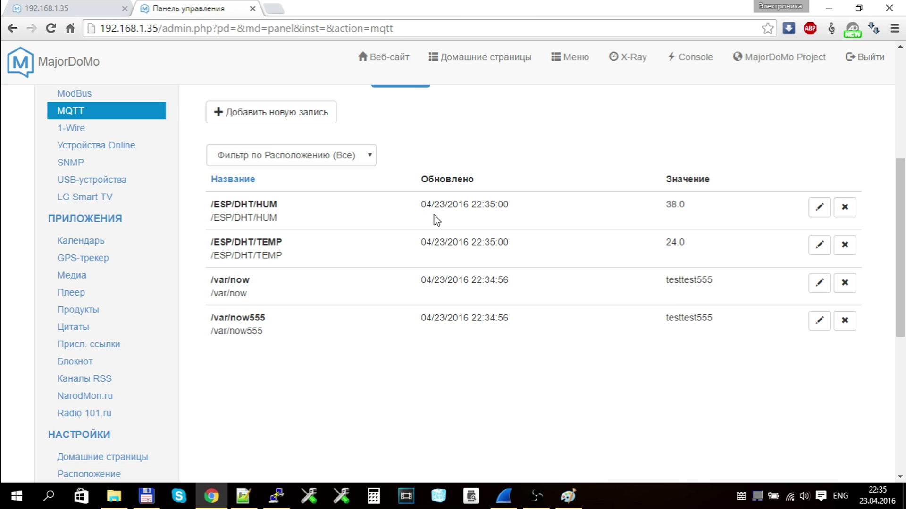
scroll(302, 197, "up", 2)
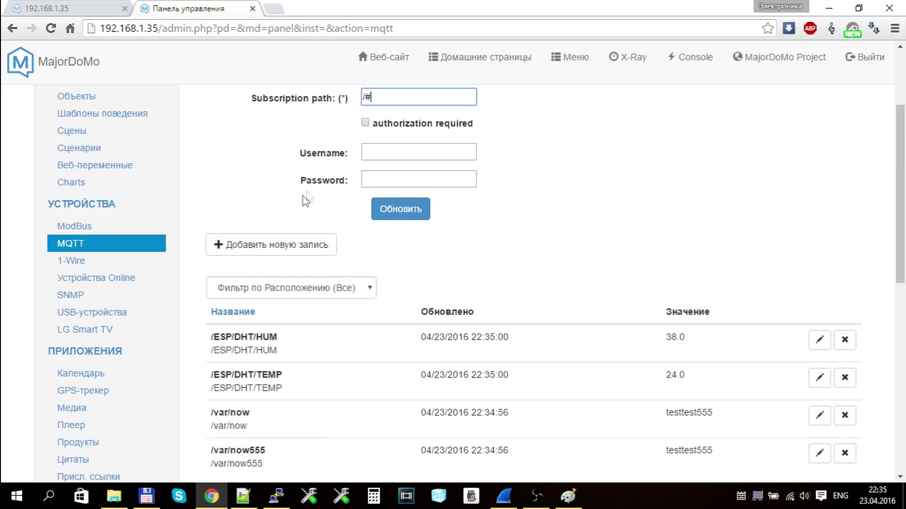
scroll(313, 346, "down", 3)
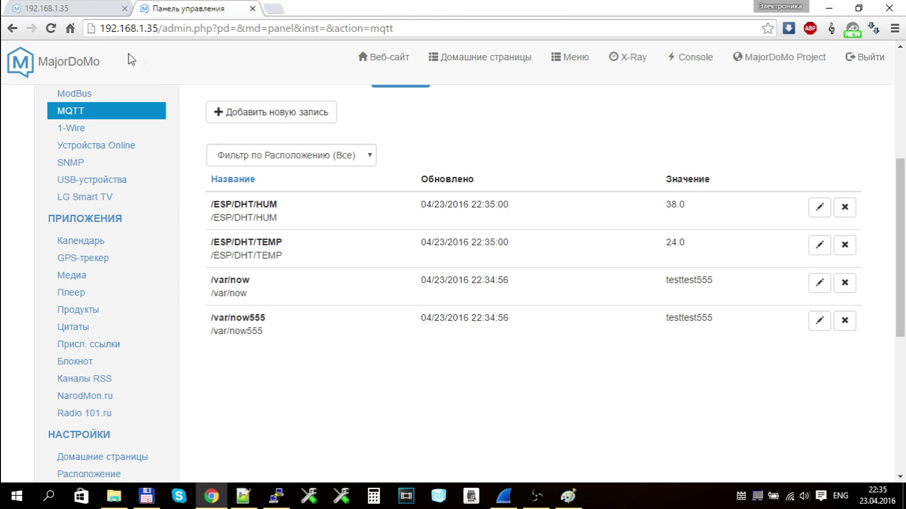
left_click(50, 28)
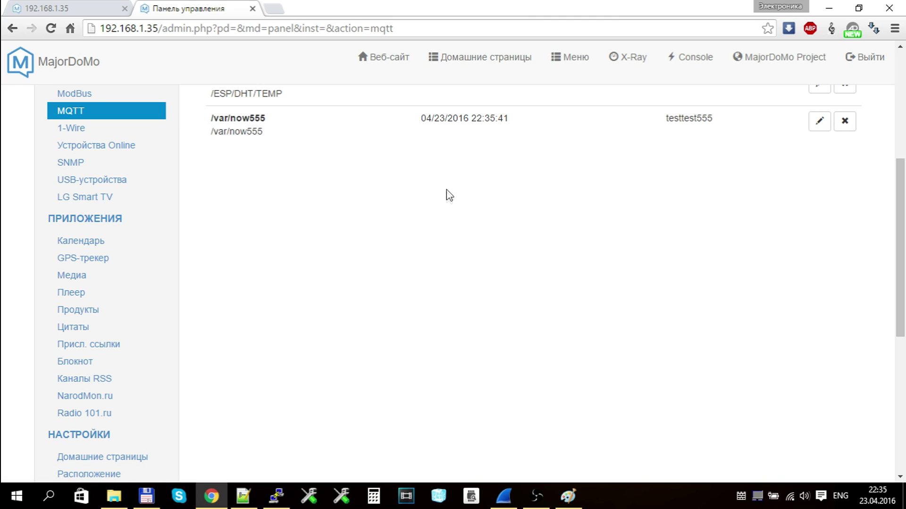
scroll(449, 195, "up", 4)
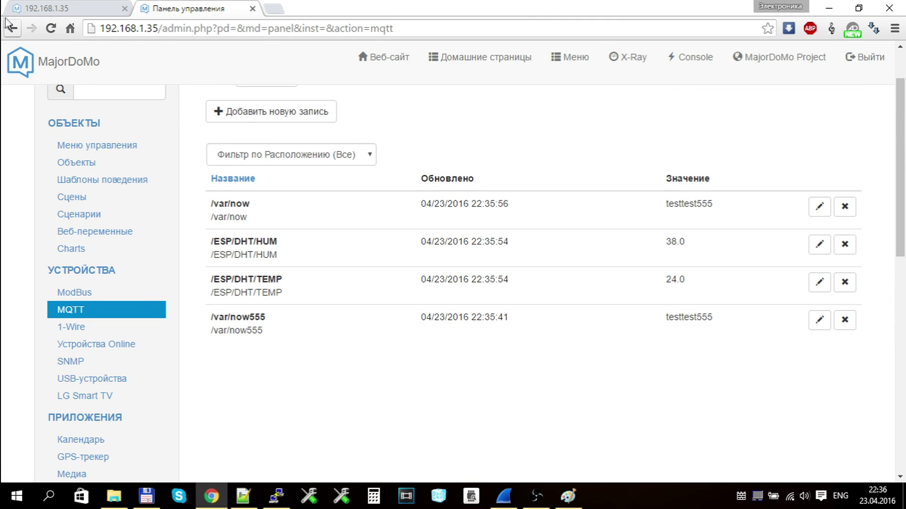
left_click(50, 28)
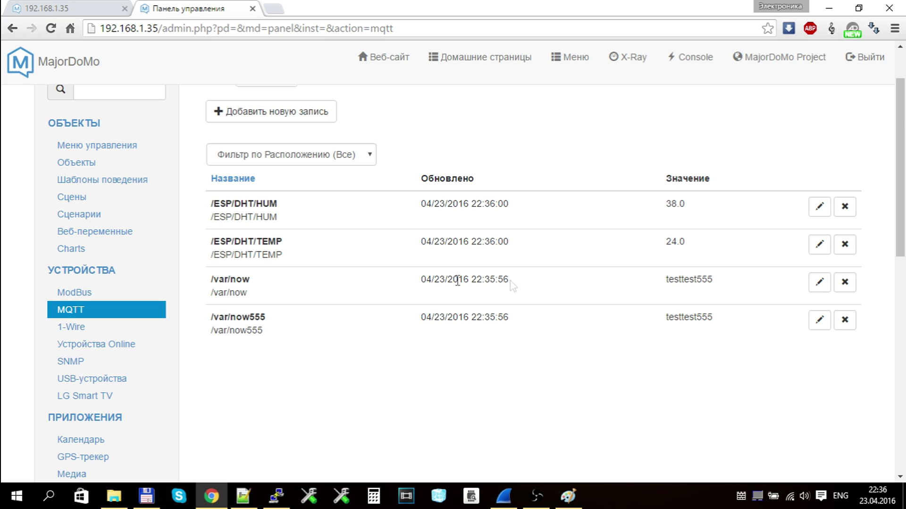
- Open the /ESP/DHT/HUM record for editing to view its linked object and property fields
scroll(536, 174, "up", 3)
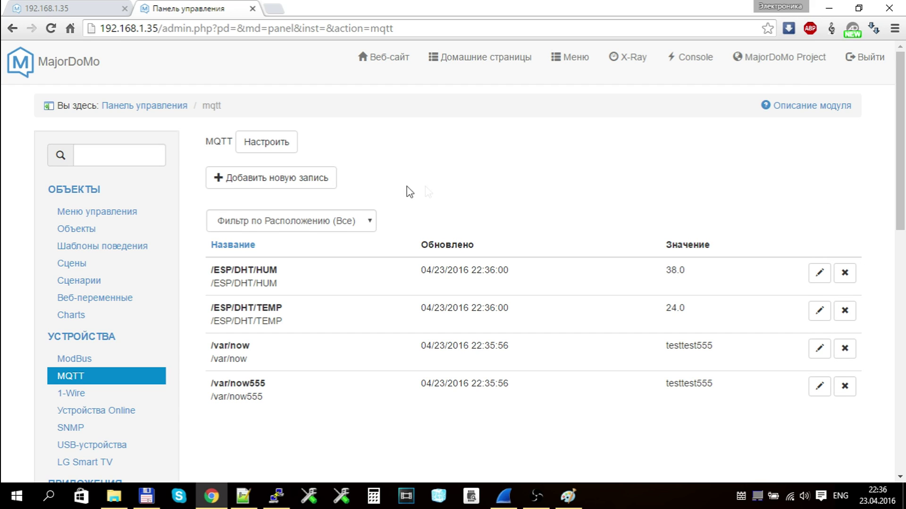
left_click(821, 276)
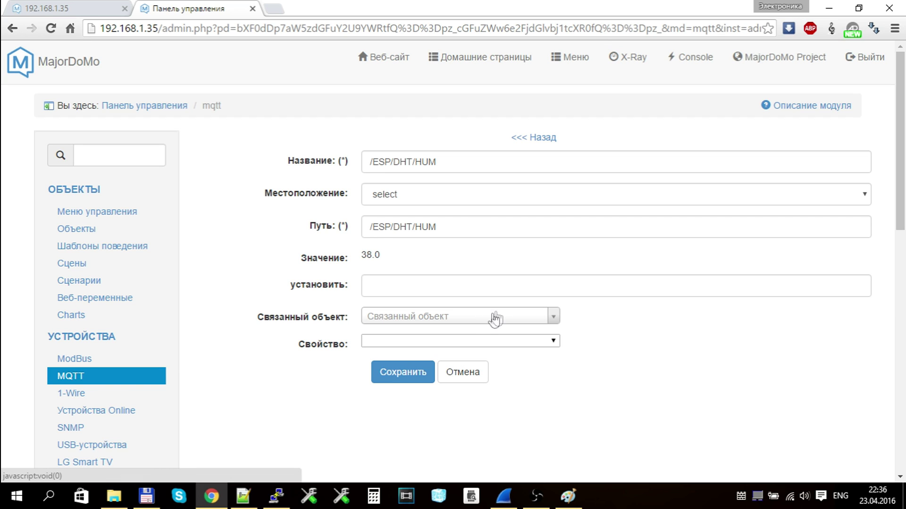
- Open the Объекты page in the control panel and look through the existing classes
left_click(77, 229)
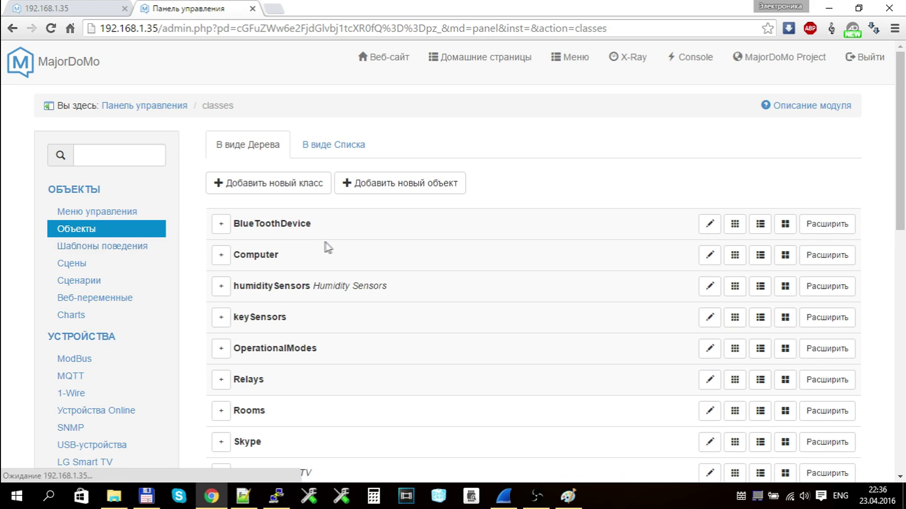
scroll(379, 233, "down", 1)
scroll(378, 229, "down", 4)
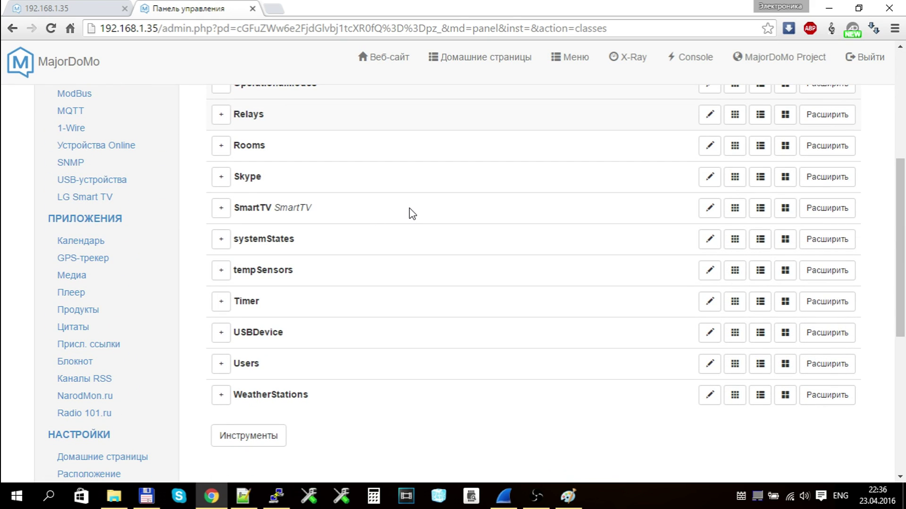
scroll(412, 215, "up", 5)
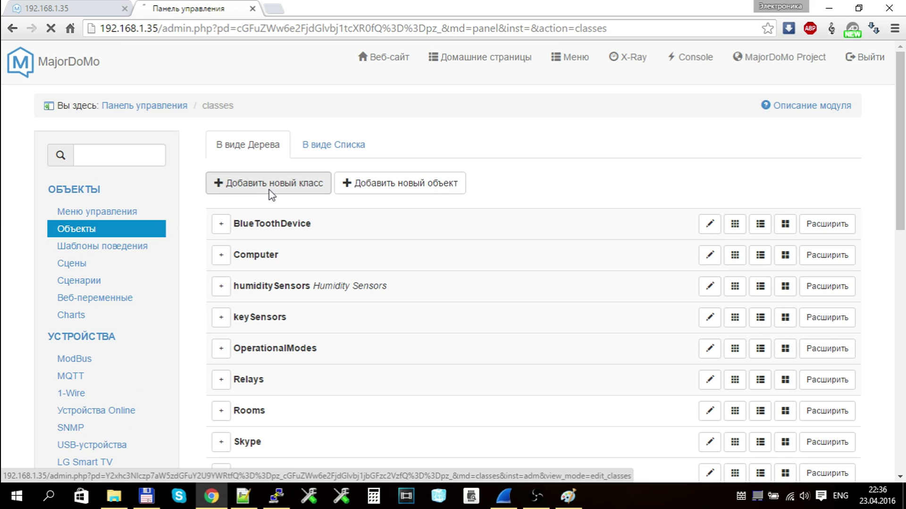
- Add a new class named Sensor with the description "Датчики" and no parent class
left_click(299, 191)
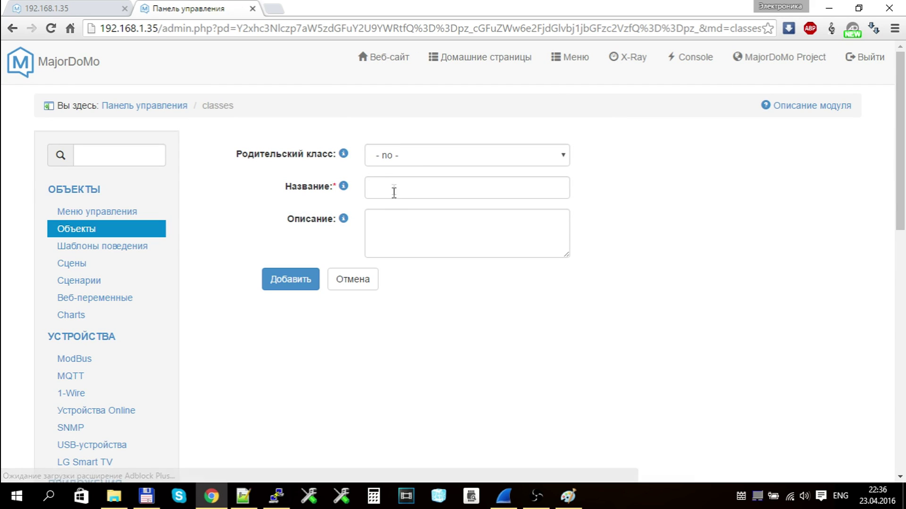
left_click(424, 184)
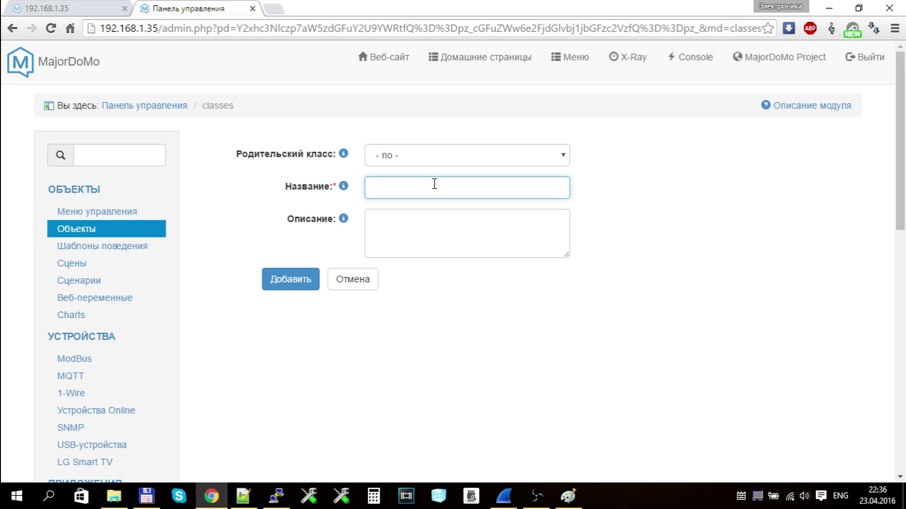
type("Sensor")
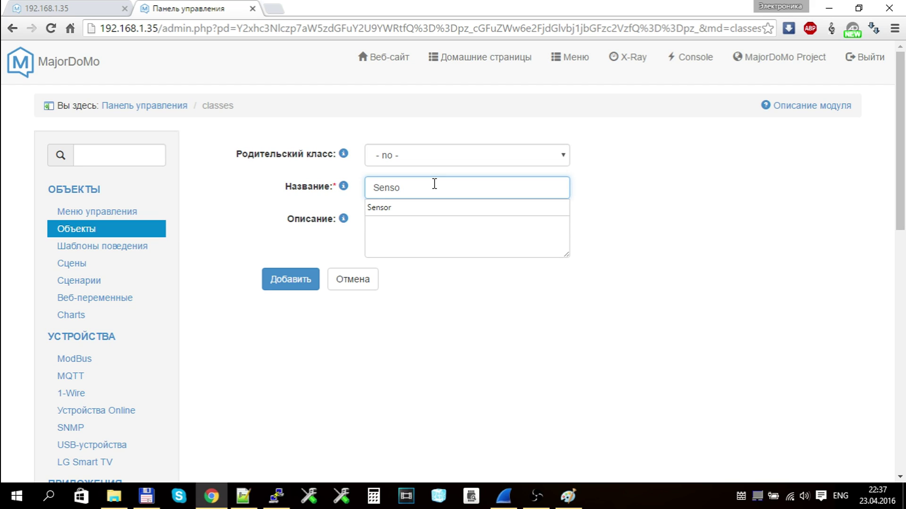
left_click(431, 208)
left_click(440, 237)
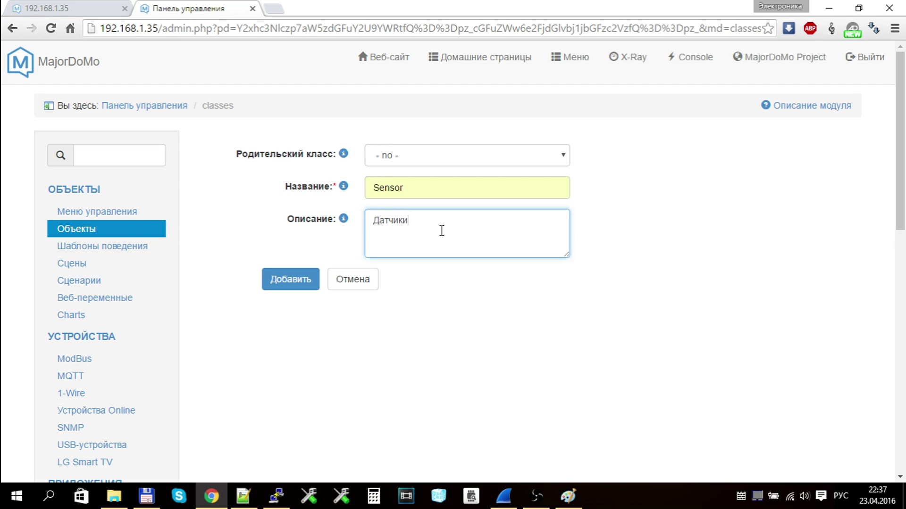
left_click(302, 281)
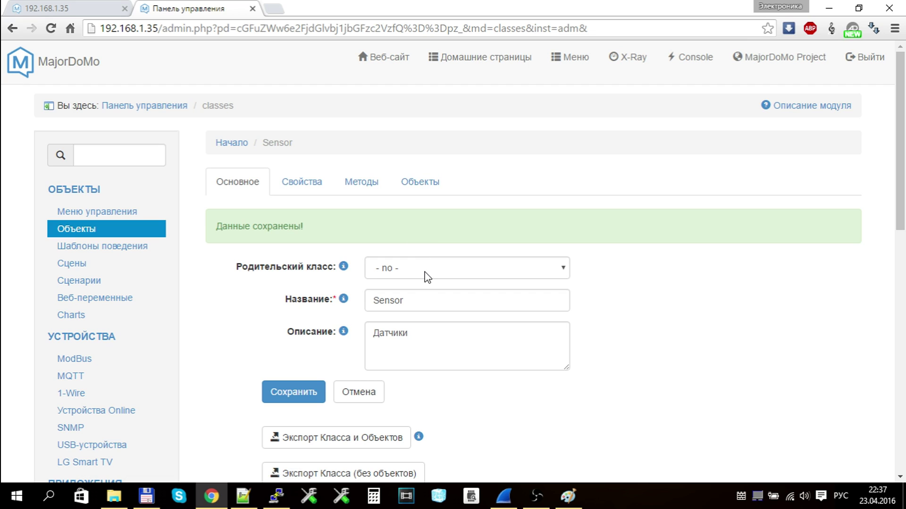
- Start a new property of the Sensor class named Value with the description "Значение измеряемого параметра"
left_click(302, 183)
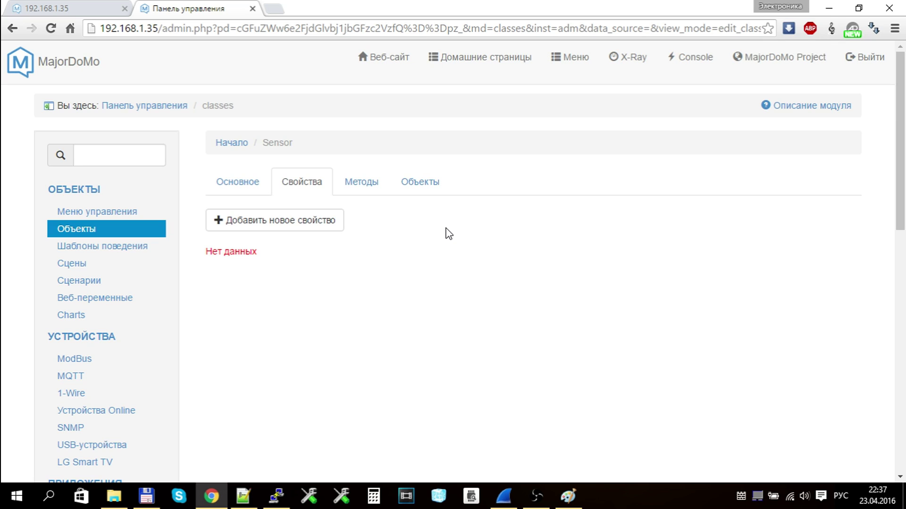
left_click(304, 229)
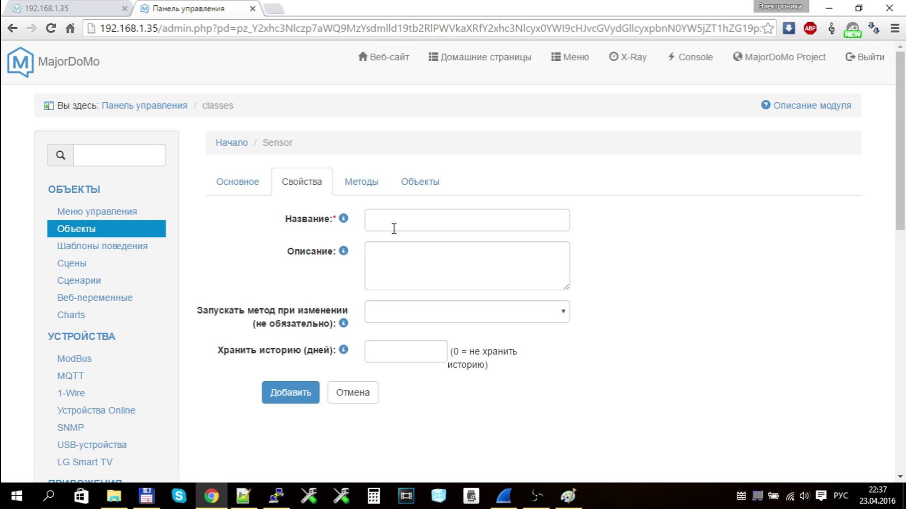
left_click(394, 229)
type("M")
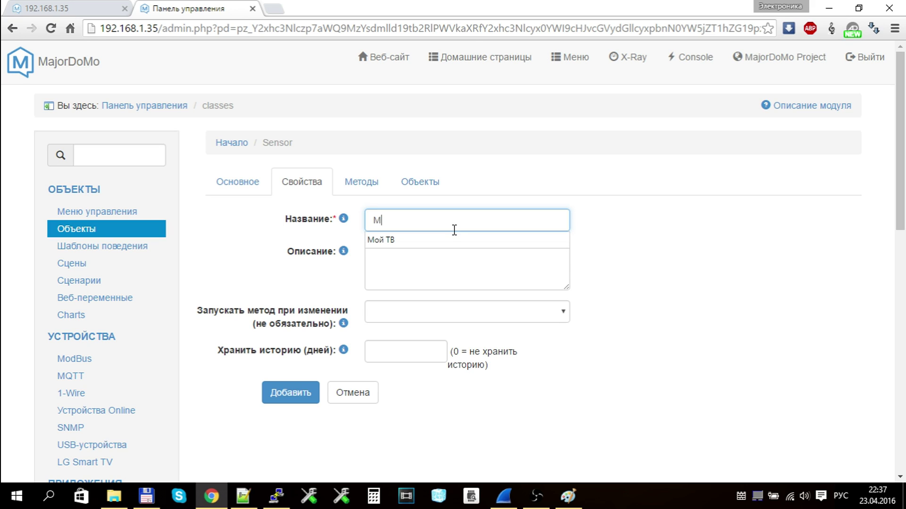
left_click_drag(446, 227, 318, 231)
type("Value")
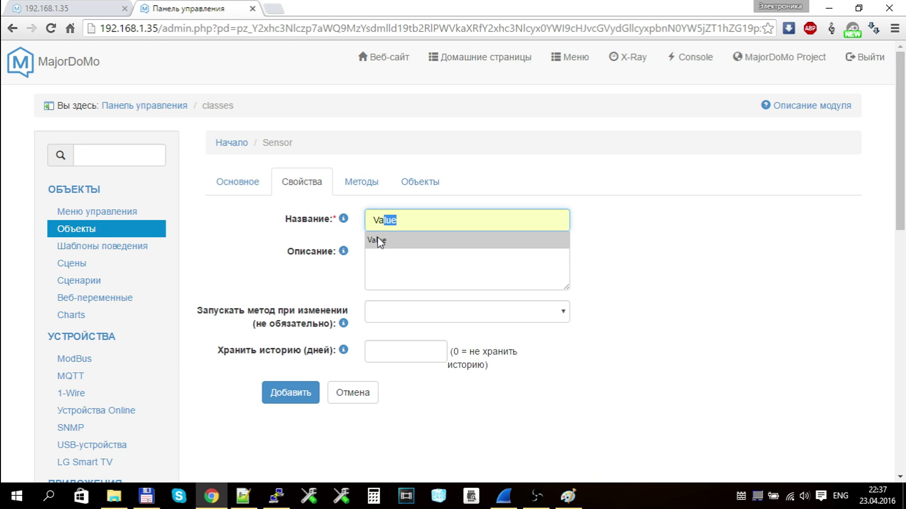
left_click(385, 240)
left_click(394, 249)
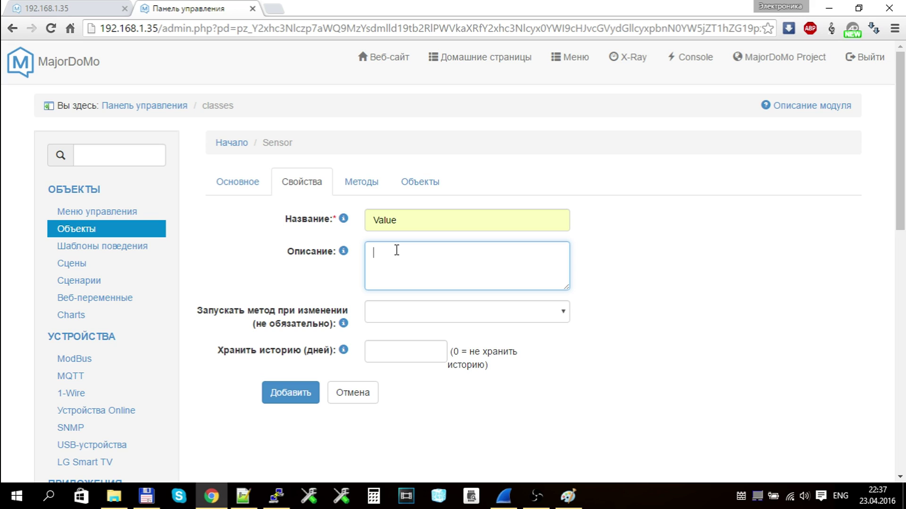
key("alt+shift")
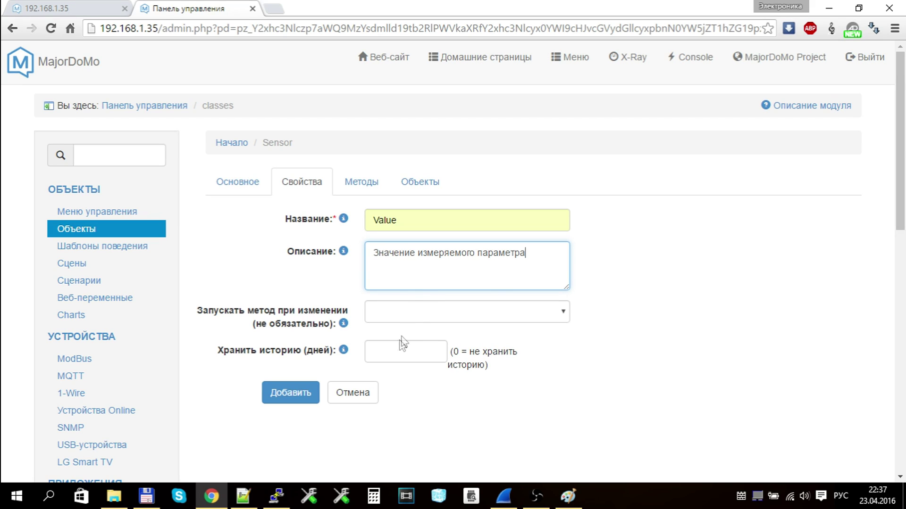
- Set the Value property's history storage to 30 days and add the property
left_click(380, 349)
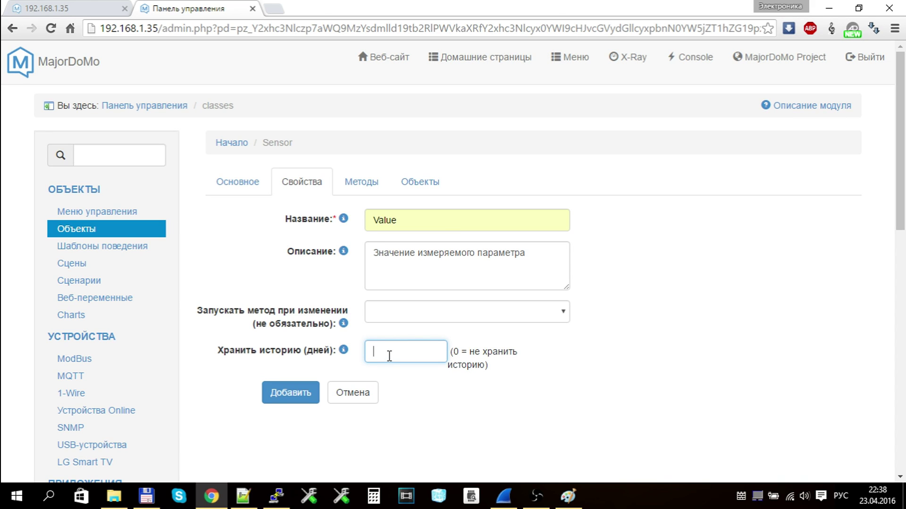
left_click(389, 356)
type("30")
left_click(293, 391)
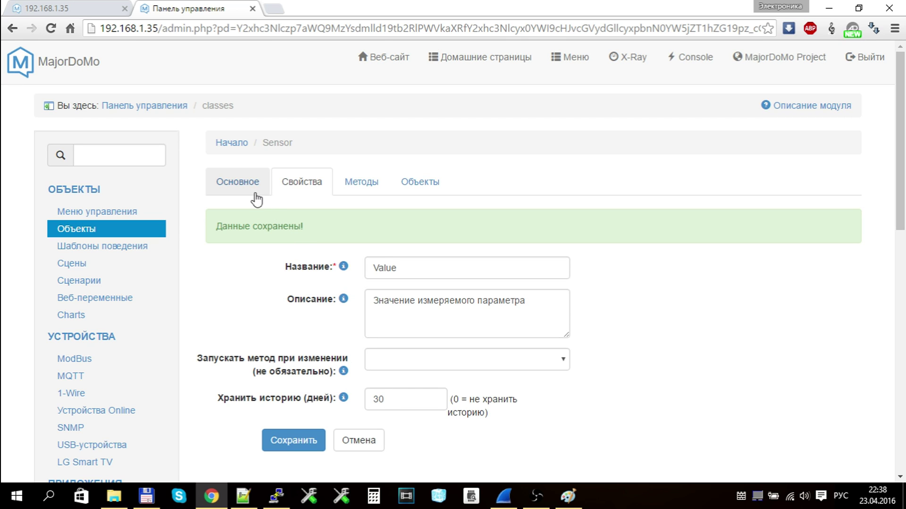
- Start a new object of the Sensor class and name it Temp1
left_click(407, 180)
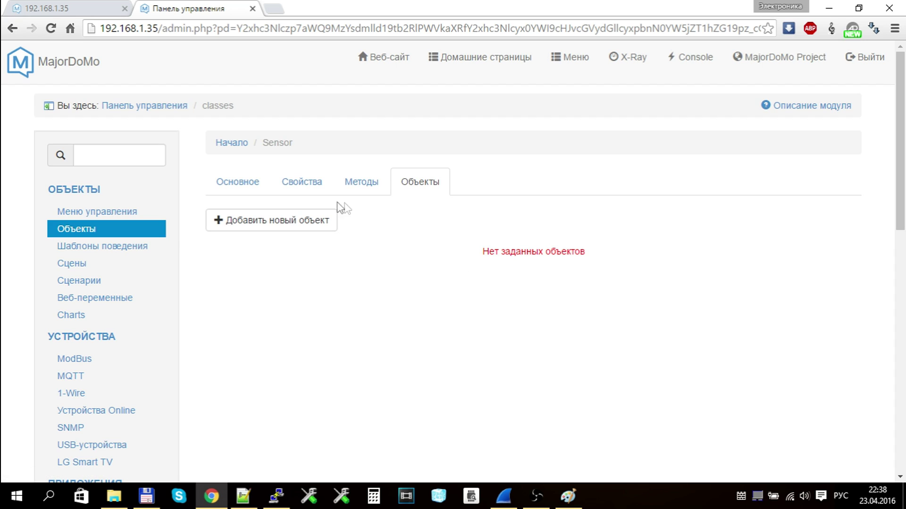
left_click(299, 224)
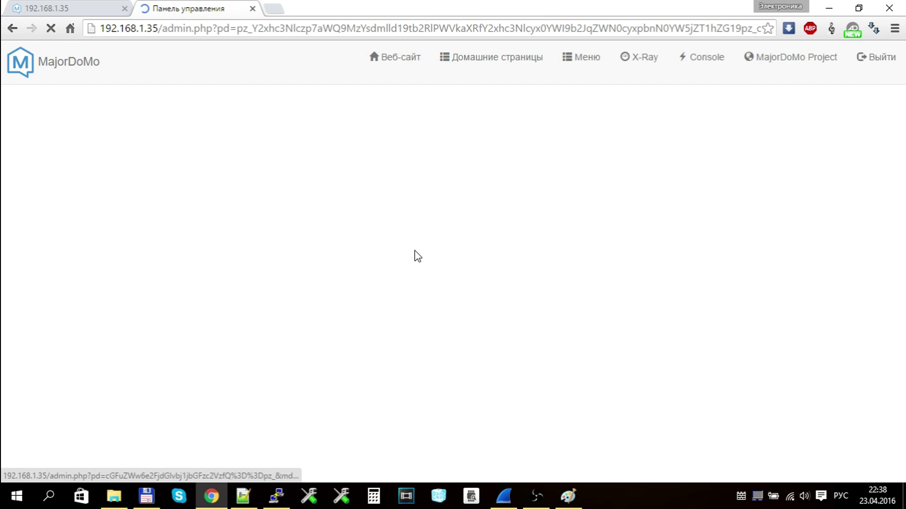
left_click(400, 221)
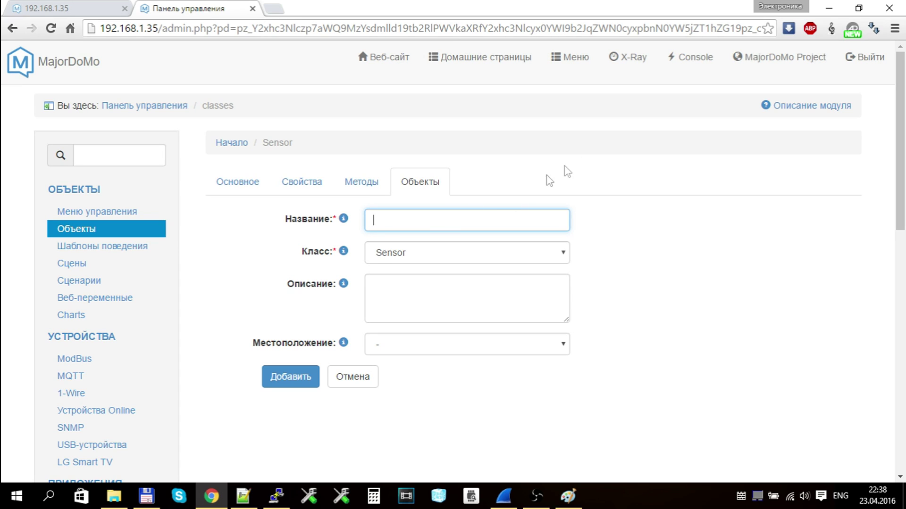
type("T")
left_click(452, 239)
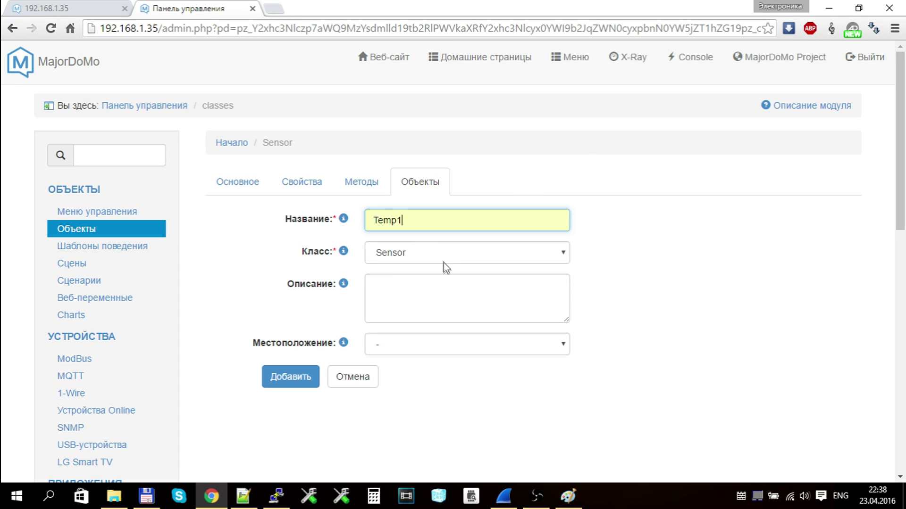
- Enter "Измеритель температуры №1" as the description of the Temp1 object
left_click(383, 300)
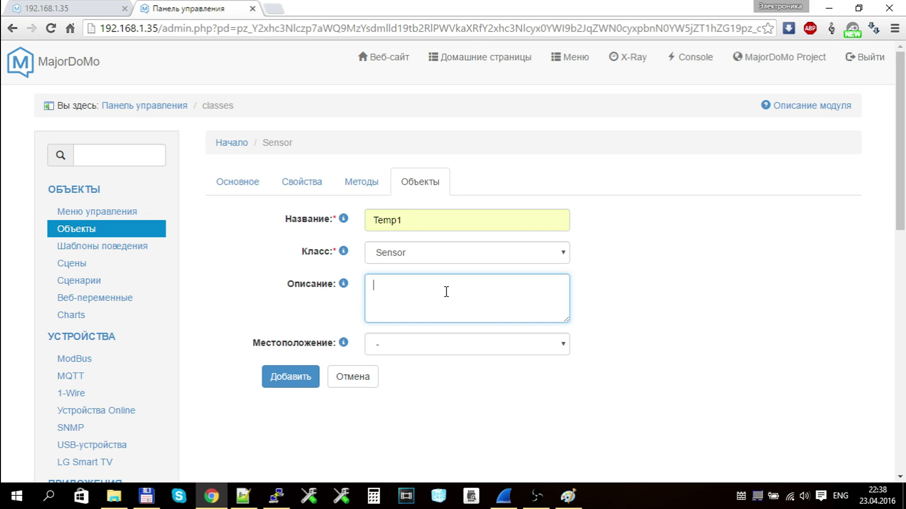
key("alt+shift")
key("BackSpace")
key("BackSpace")
key("BackSpace")
key("BackSpace")
key("BackSpace")
key("BackSpace")
key("BackSpace")
key("BackSpace")
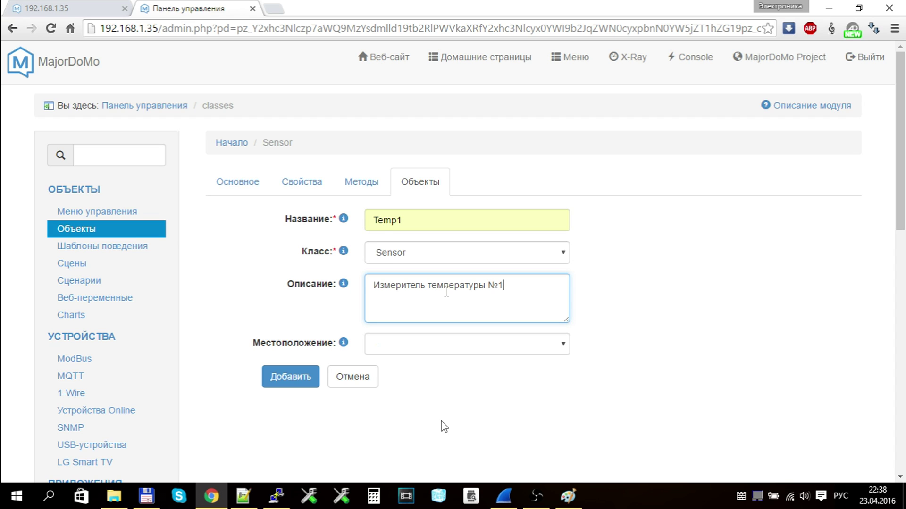
- Set the Temp1 object's location to Hall and add the object
left_click(568, 347)
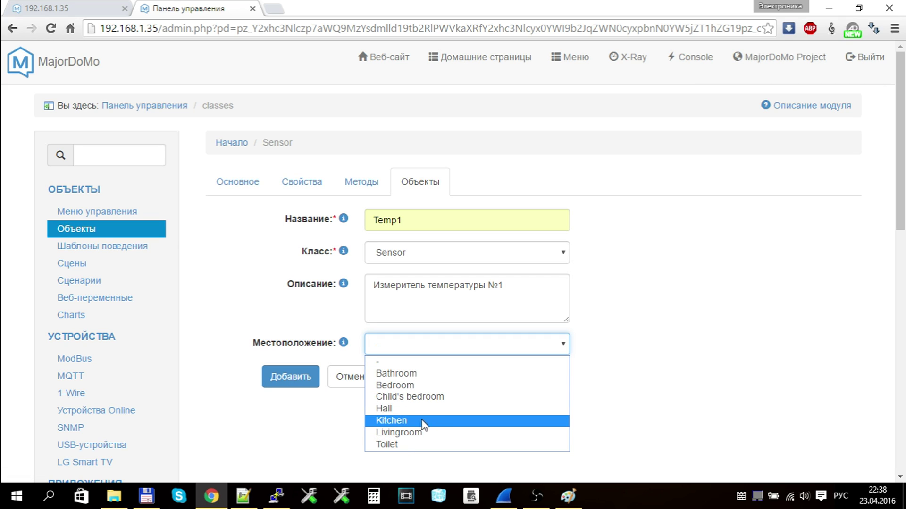
left_click(398, 408)
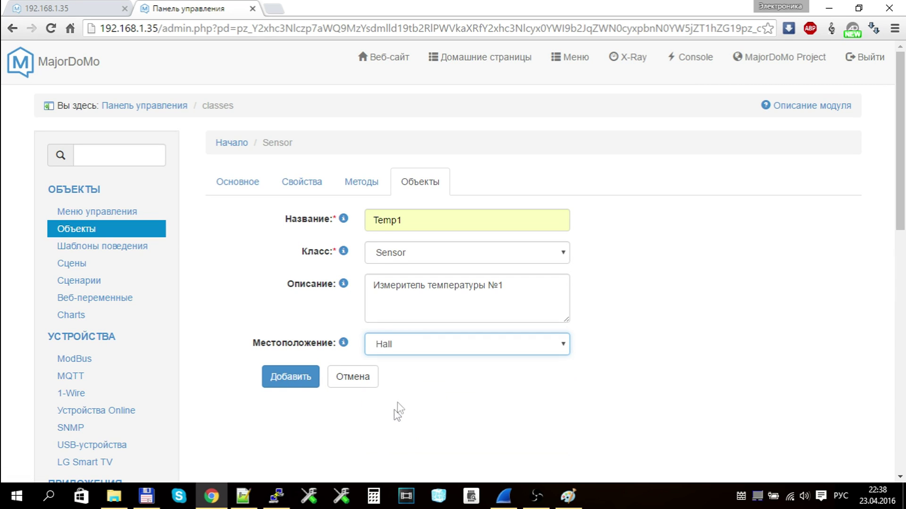
left_click(290, 377)
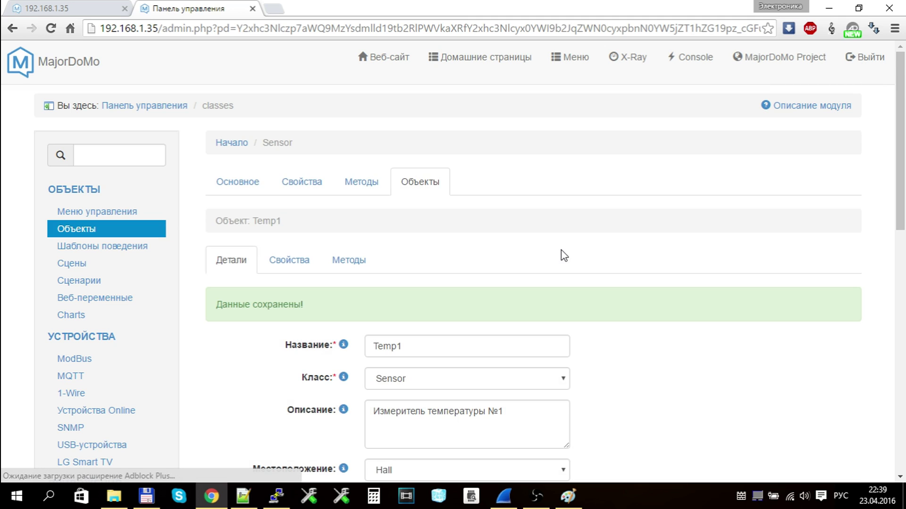
- Clone the Temp1 object and confirm the operation
scroll(558, 251, "down", 2)
scroll(558, 250, "down", 3)
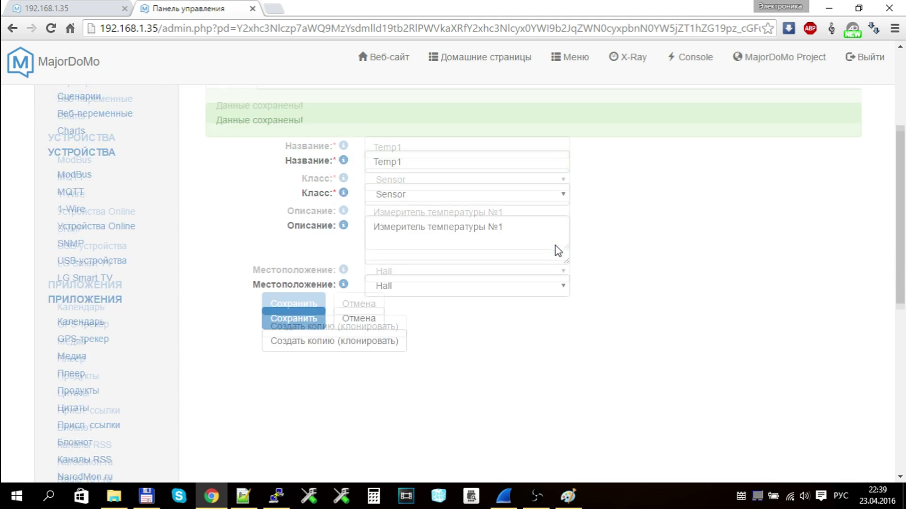
scroll(556, 236, "up", 3)
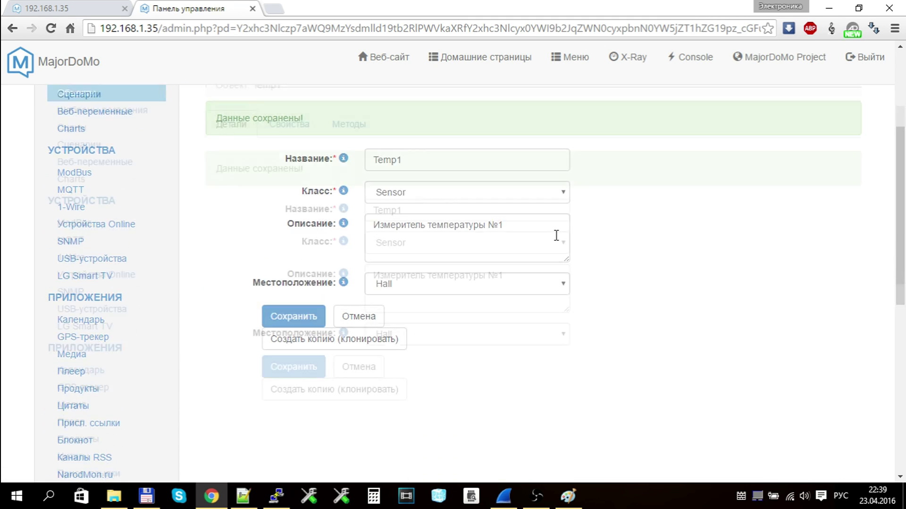
scroll(311, 189, "down", 3)
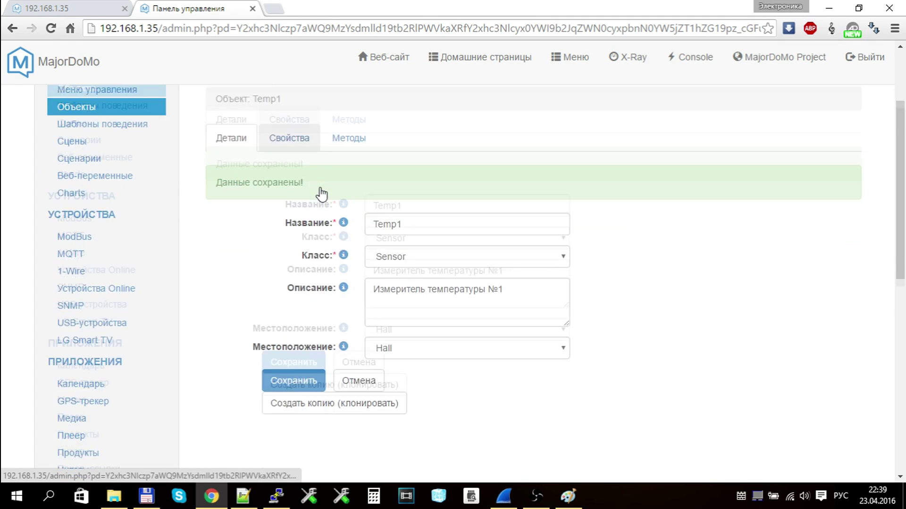
left_click(338, 327)
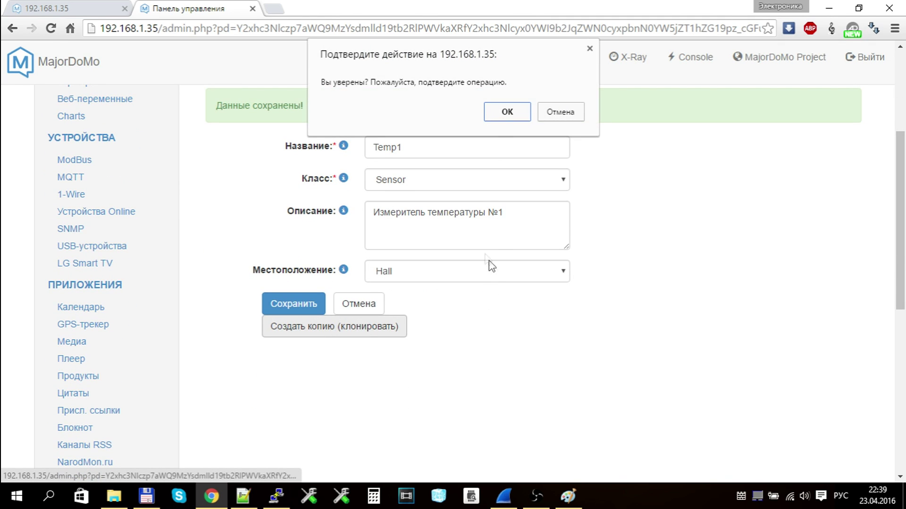
left_click(503, 116)
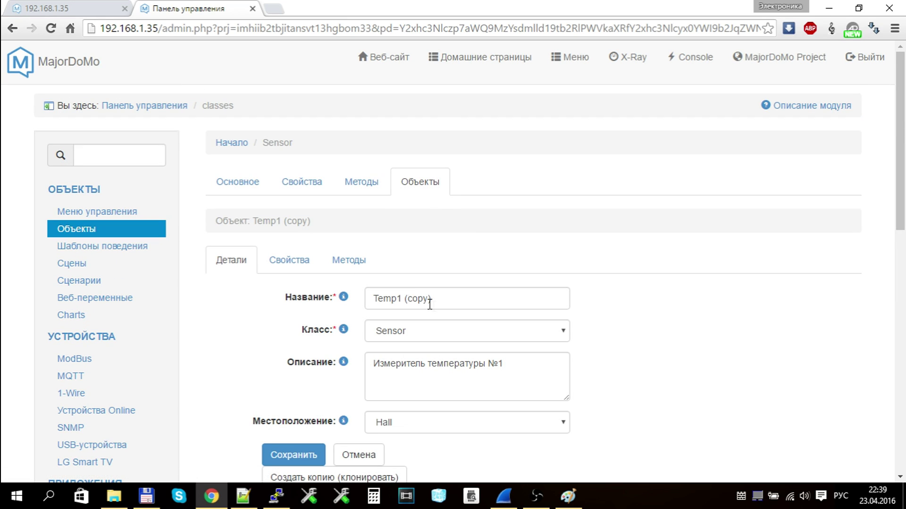
- Replace the name of the cloned object with Hum1
left_click_drag(439, 298, 408, 299)
key("ctrl+a")
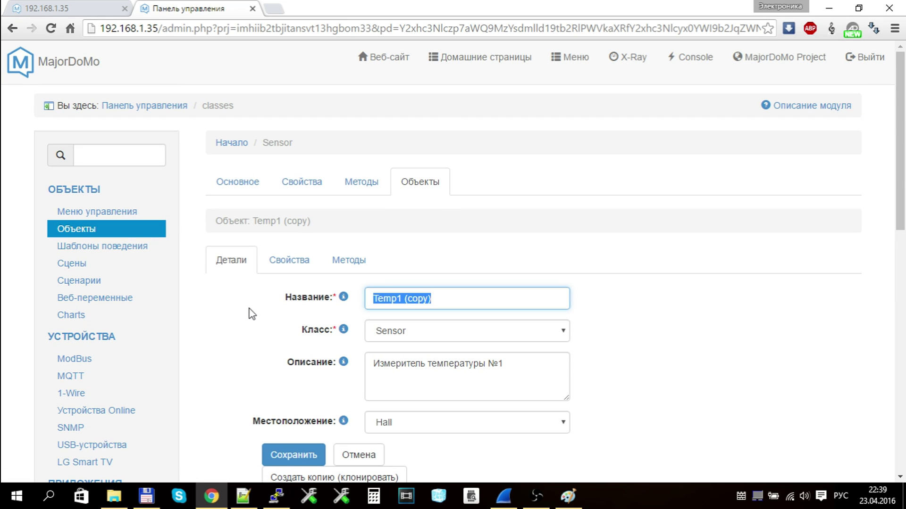
type("Н")
key("BackSpace")
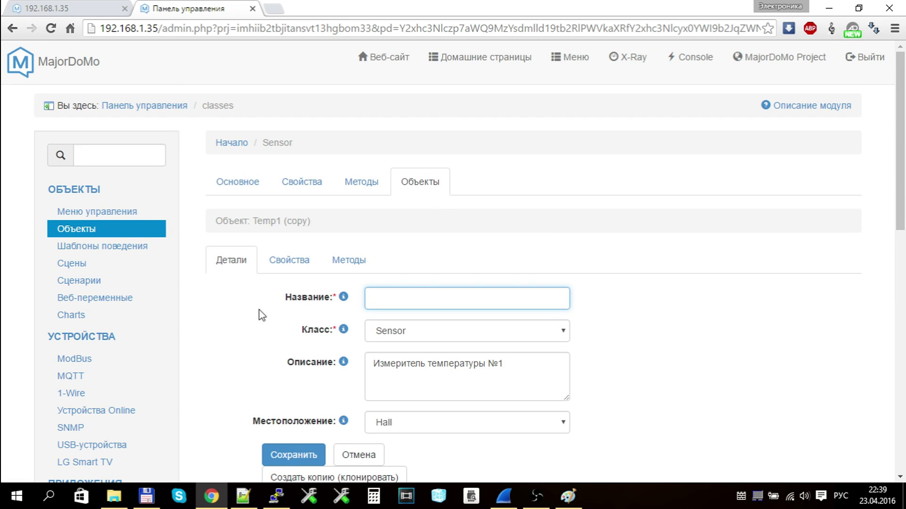
key("alt+shift")
type("Hum1")
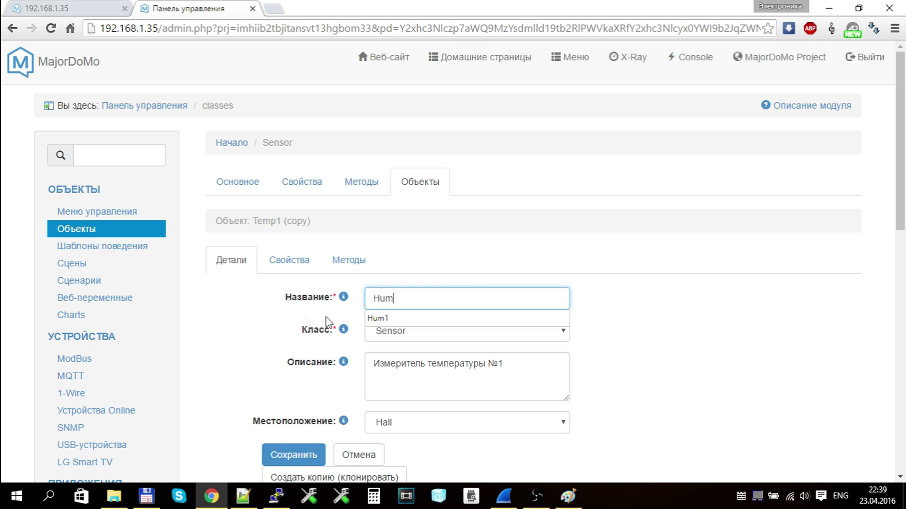
left_click(517, 320)
- Change the Hum1 object's description to "Измеритель влажности №1" and save the object
scroll(448, 369, "down", 1)
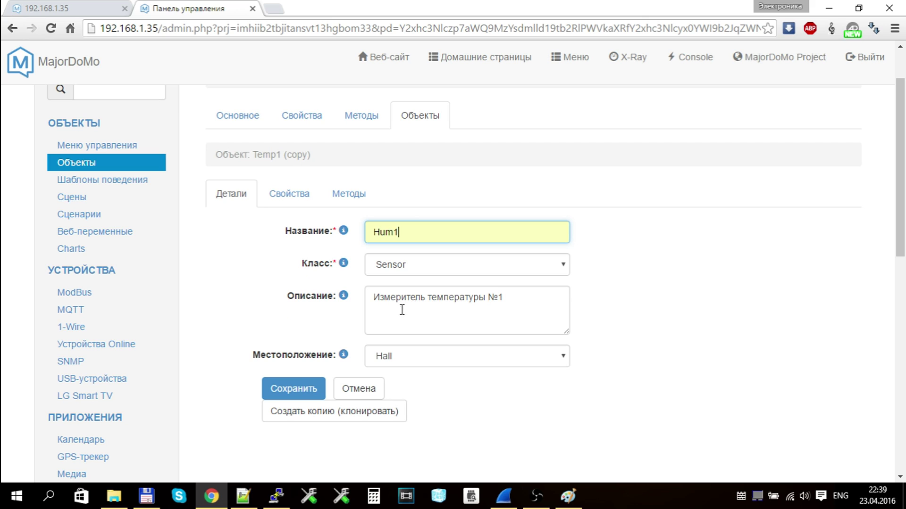
double_click(431, 298)
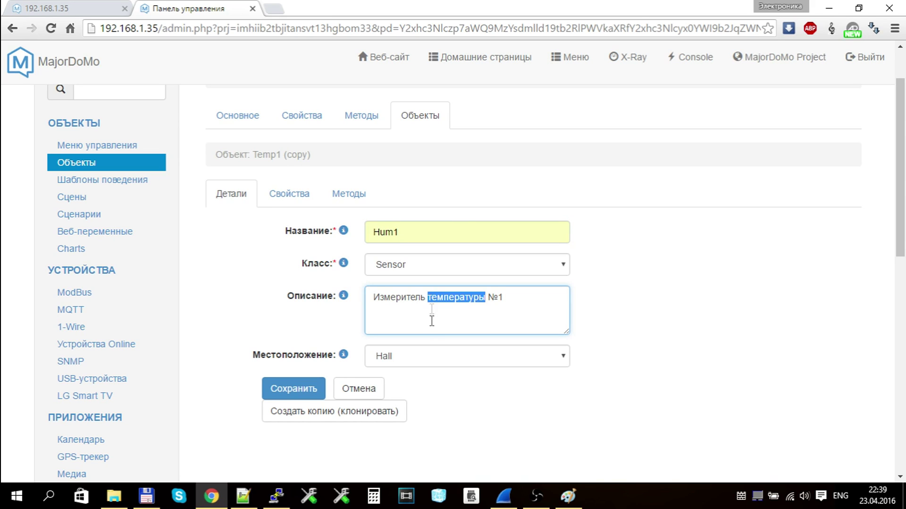
key("alt+shift")
key("BackSpace")
type("влаж")
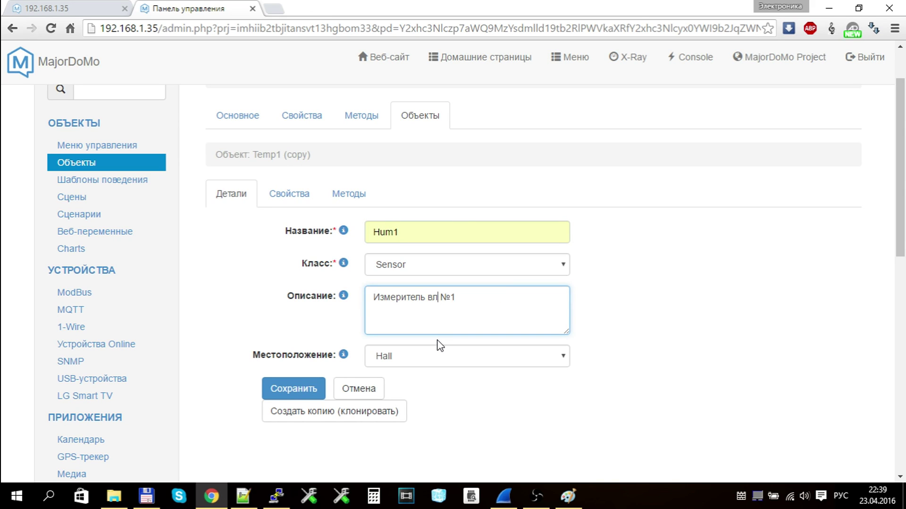
type("ности")
left_click(323, 398)
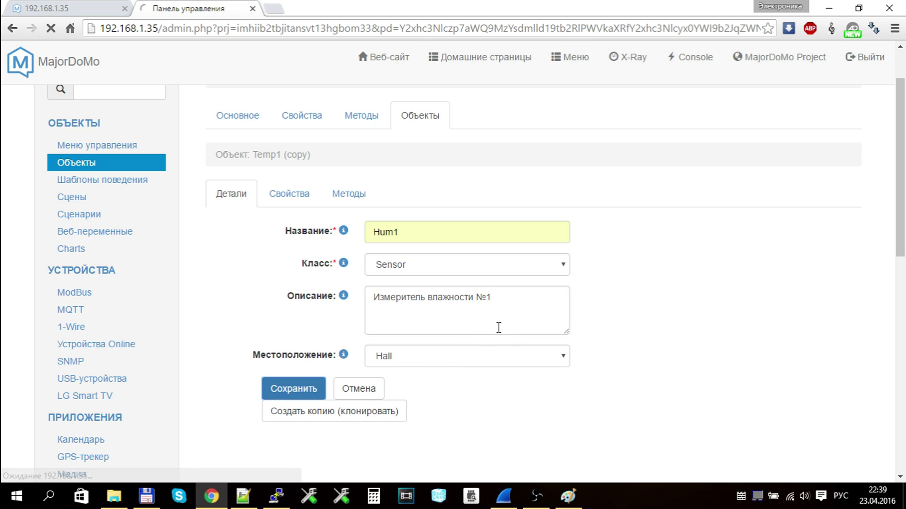
scroll(524, 201, "down", 5)
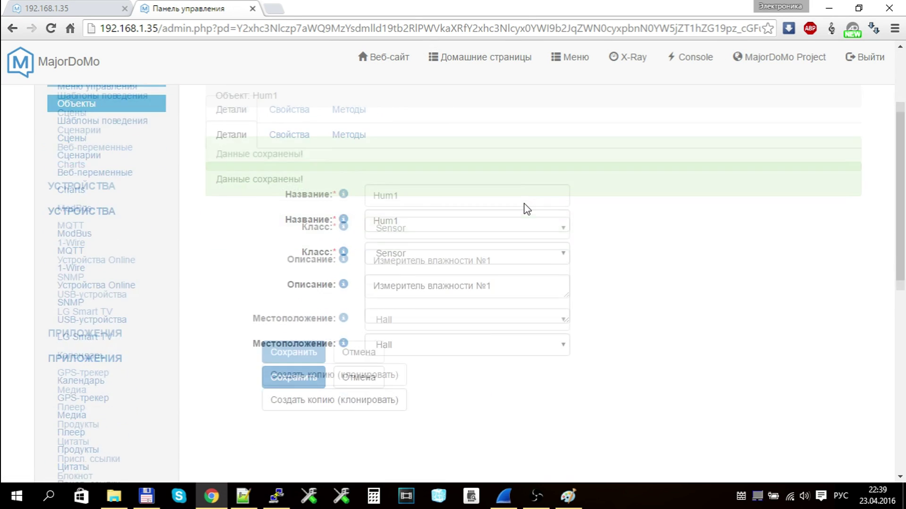
- Return to the Sensor class's list of objects to review the created entries
scroll(480, 203, "up", 3)
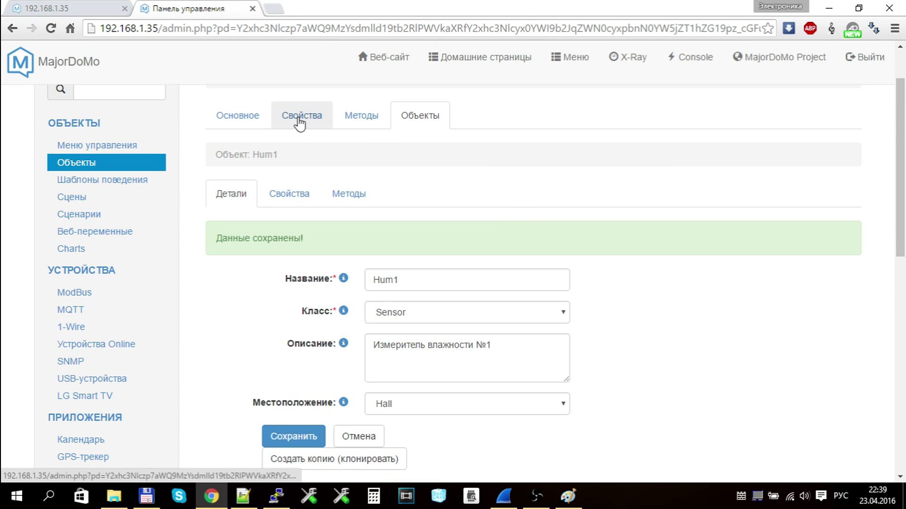
left_click(420, 117)
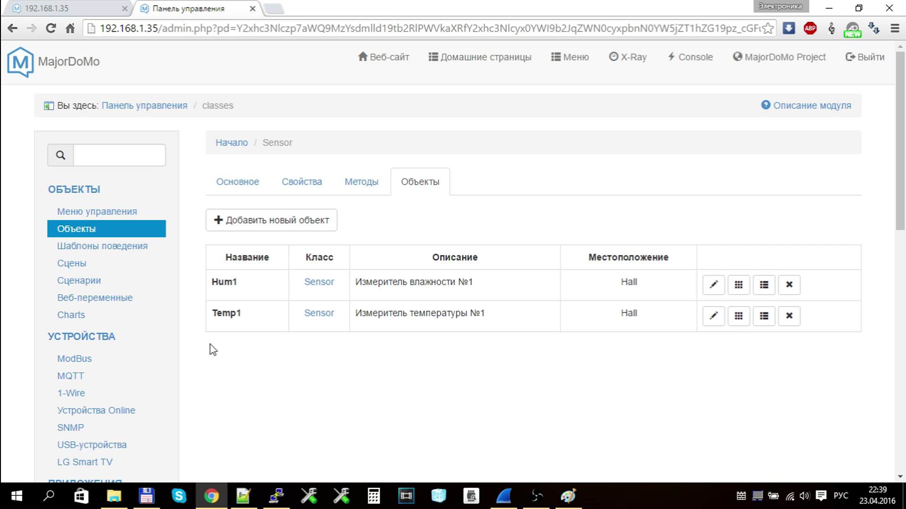
- Open the /ESP/DHT/HUM record of the MQTT module for editing and check its name, path and set-value fields
scroll(211, 344, "down", 1)
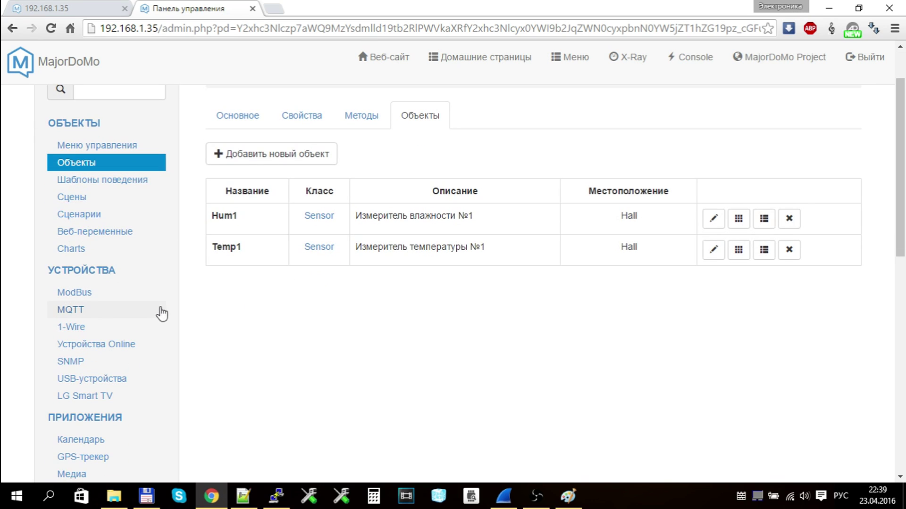
left_click(78, 311)
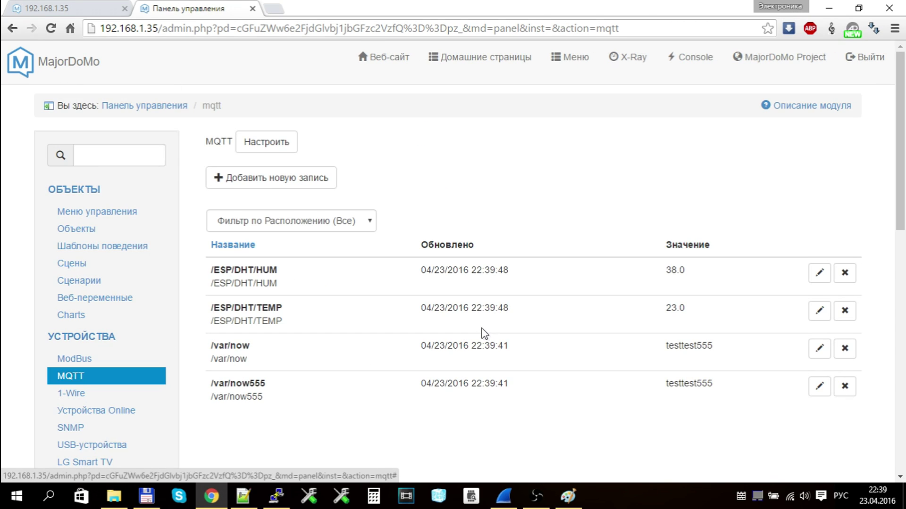
scroll(325, 297, "down", 1)
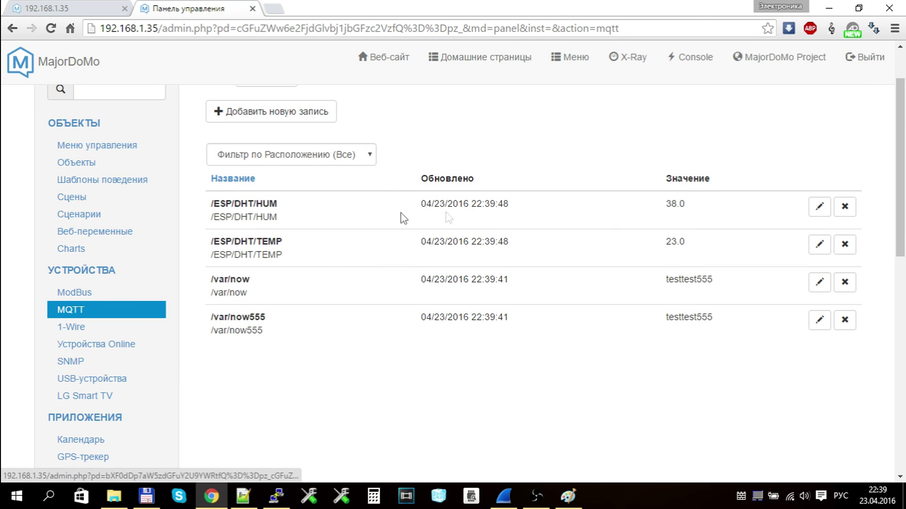
left_click(820, 206)
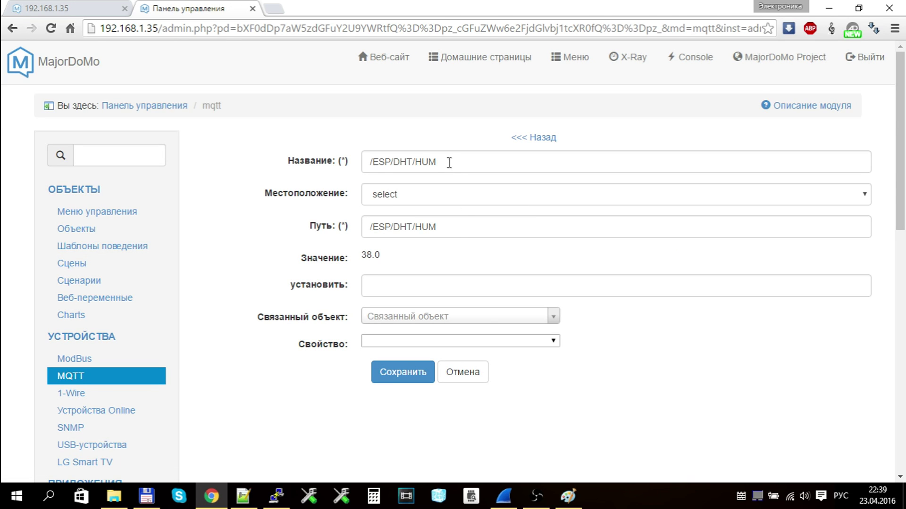
left_click(441, 162)
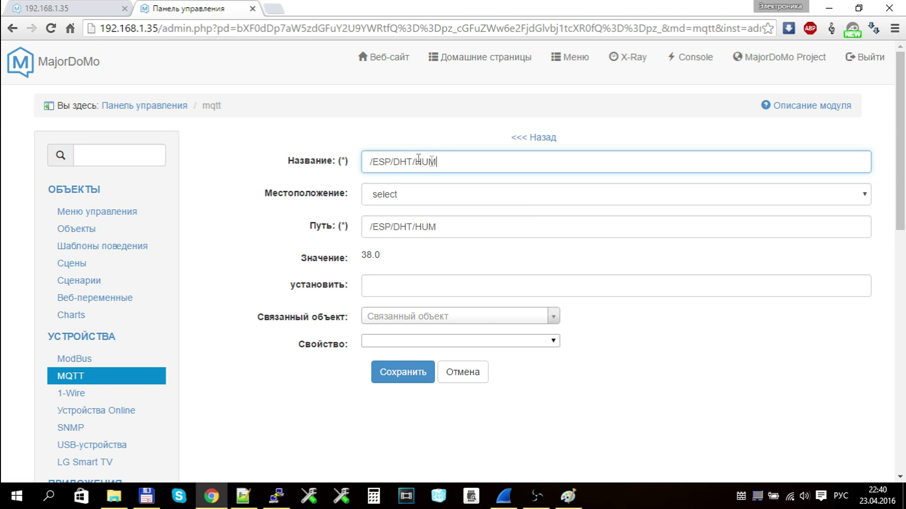
left_click(384, 235)
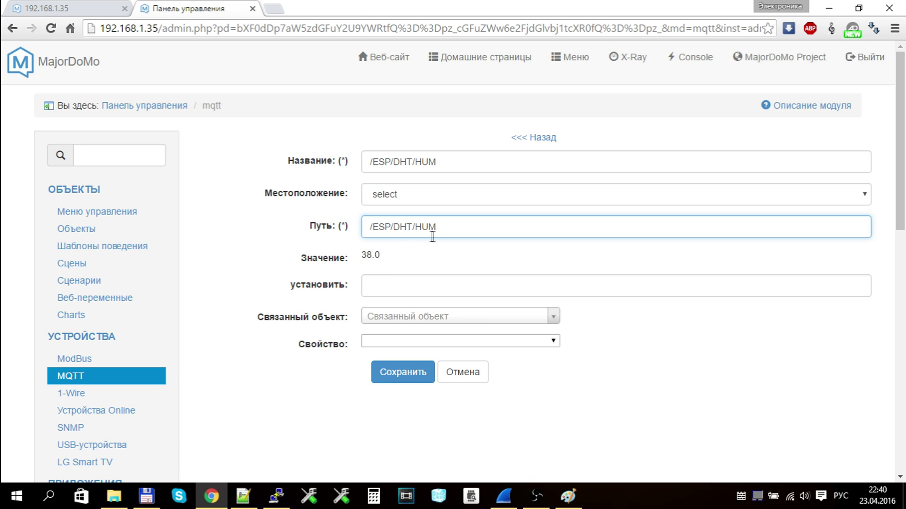
left_click_drag(433, 231, 346, 242)
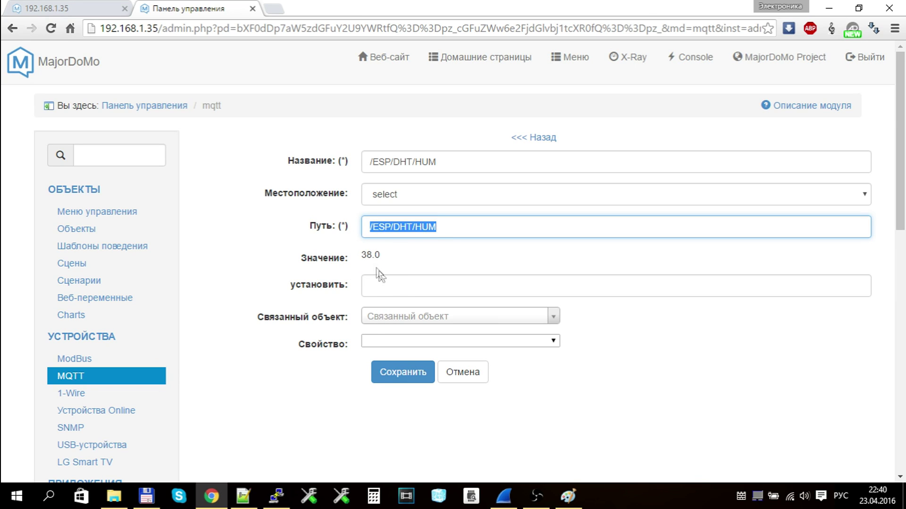
left_click(376, 290)
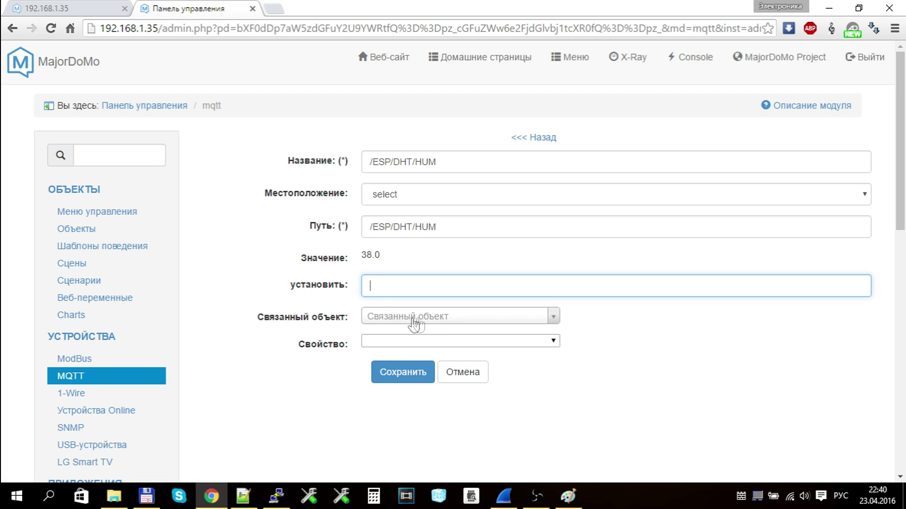
- Set the linked object of the /ESP/DHT/HUM record to "Hum1- Измеритель влажности №1"
left_click(375, 322)
scroll(401, 378, "down", 2)
scroll(401, 378, "down", 12)
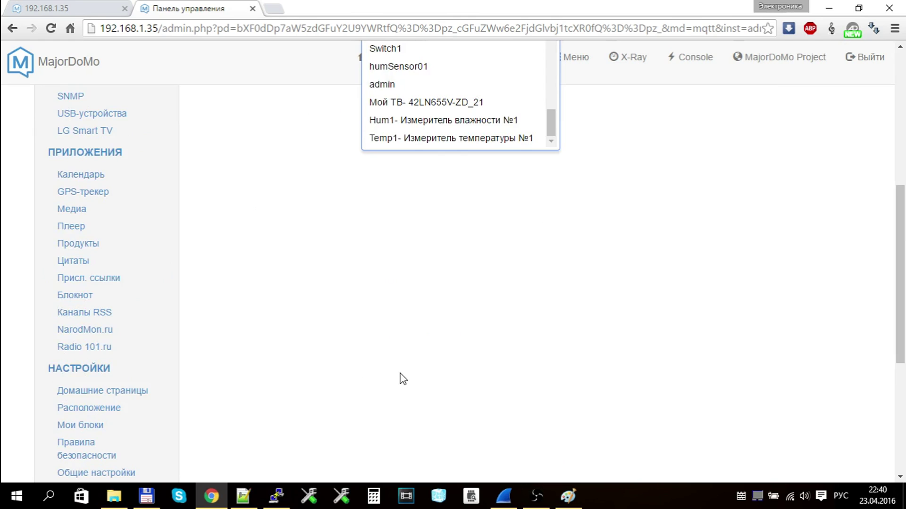
scroll(406, 224, "up", 6)
scroll(415, 236, "up", 3)
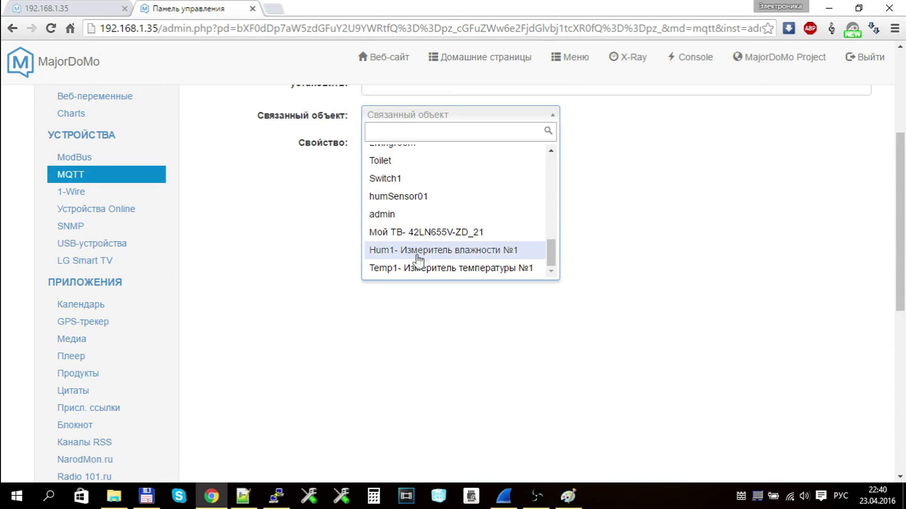
left_click(429, 253)
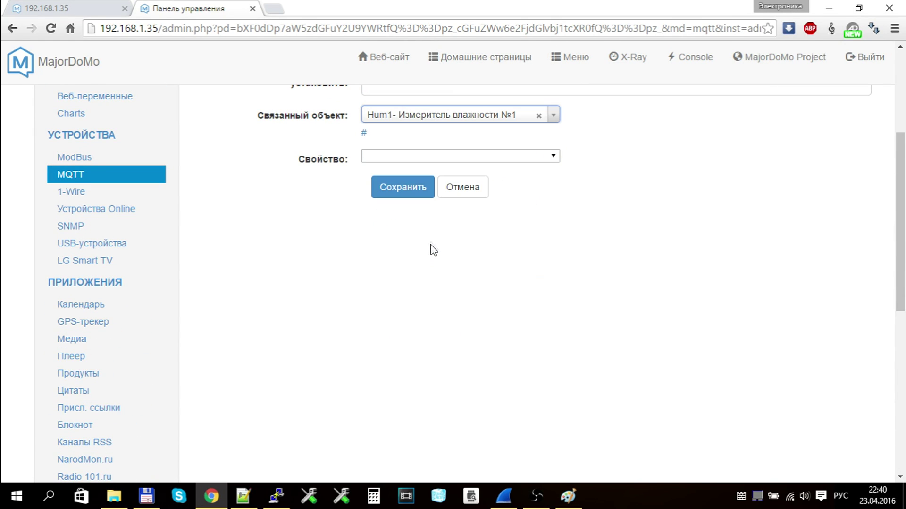
- Link the humidity topic to the property "Value - Значение измеряемого параметра" and save the record
left_click(407, 154)
left_click(399, 181)
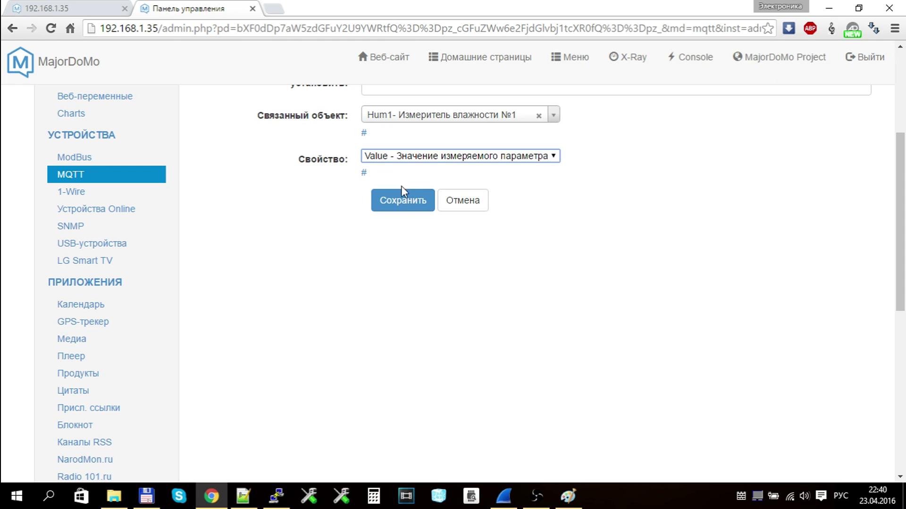
left_click(401, 197)
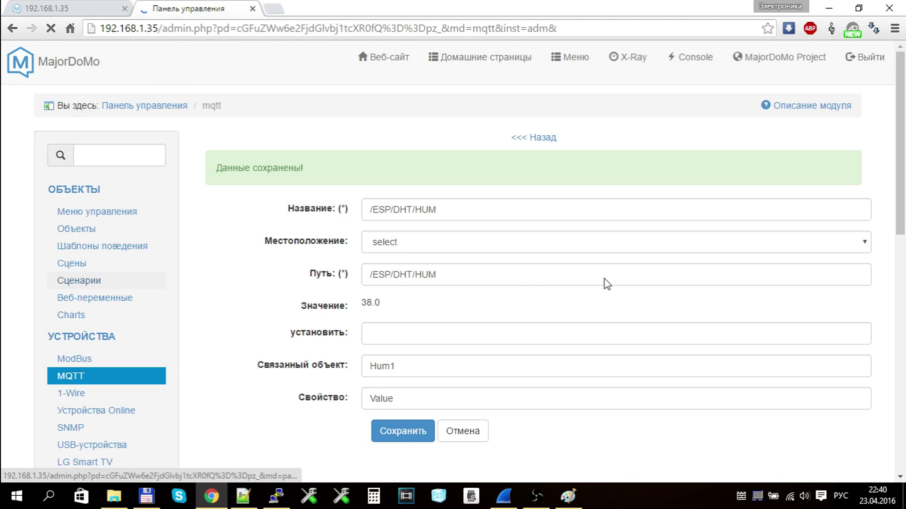
- Open the /ESP/DHT/TEMP record for editing and set its linked object to "Temp1- Измеритель температуры №1"
left_click(545, 140)
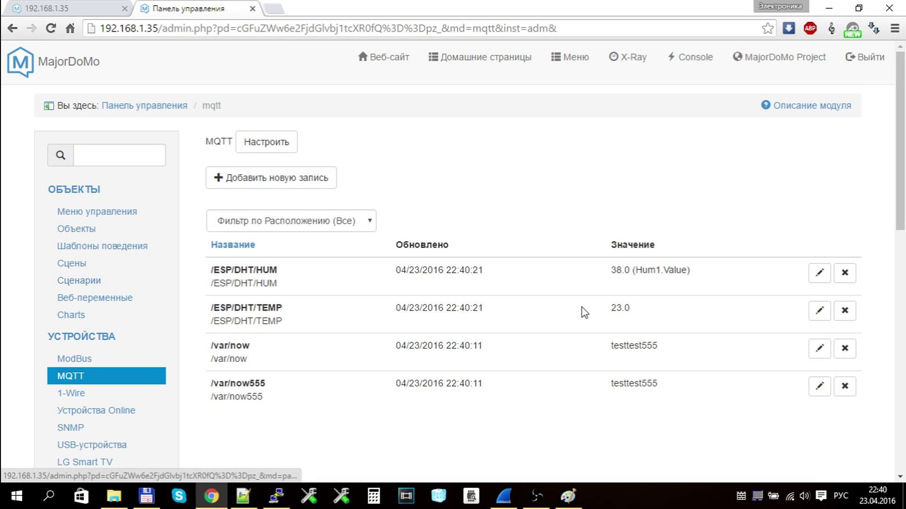
left_click(820, 313)
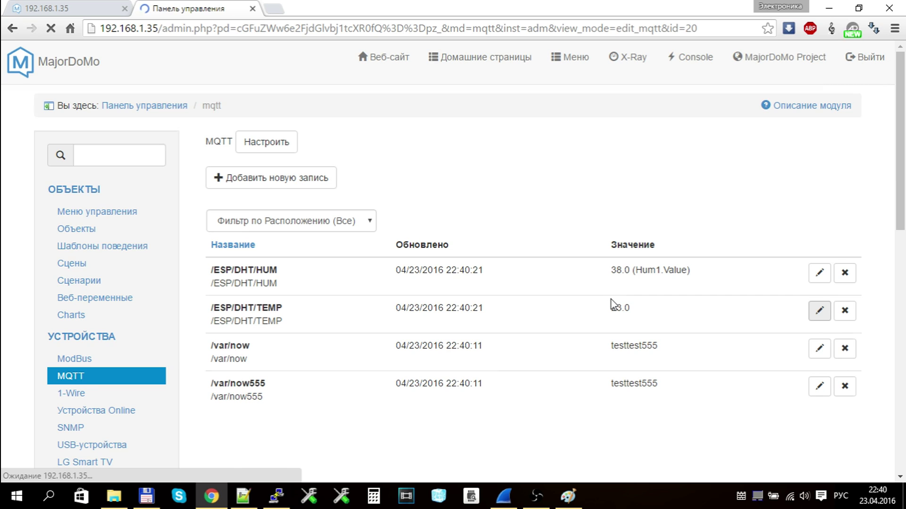
left_click(455, 317)
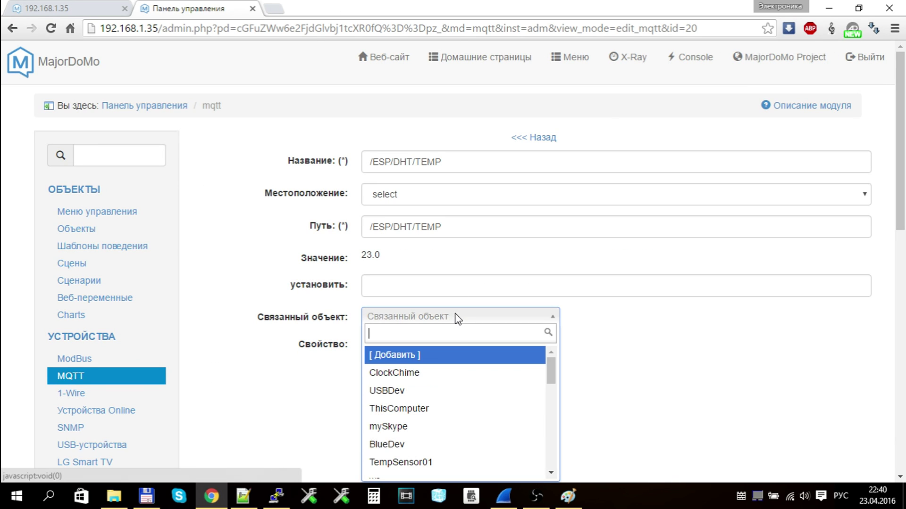
scroll(453, 370, "down", 5)
scroll(453, 370, "down", 8)
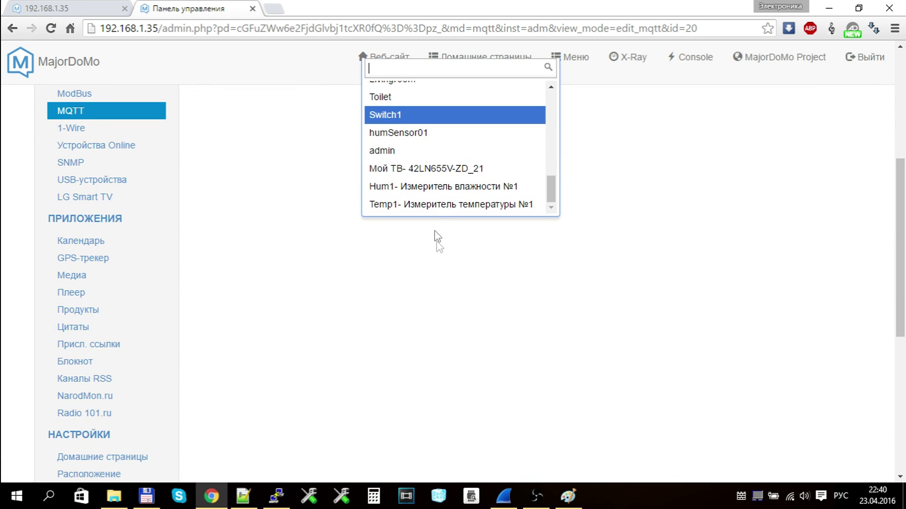
left_click(432, 204)
- Link the temperature topic to the property "Value - Значение измеряемого параметра" and save the record
left_click(451, 95)
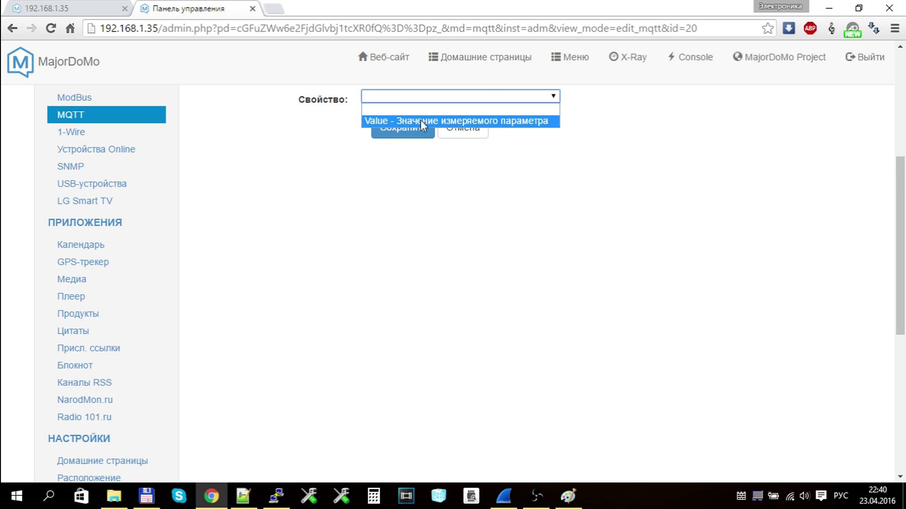
left_click(420, 120)
scroll(420, 189, "up", 5)
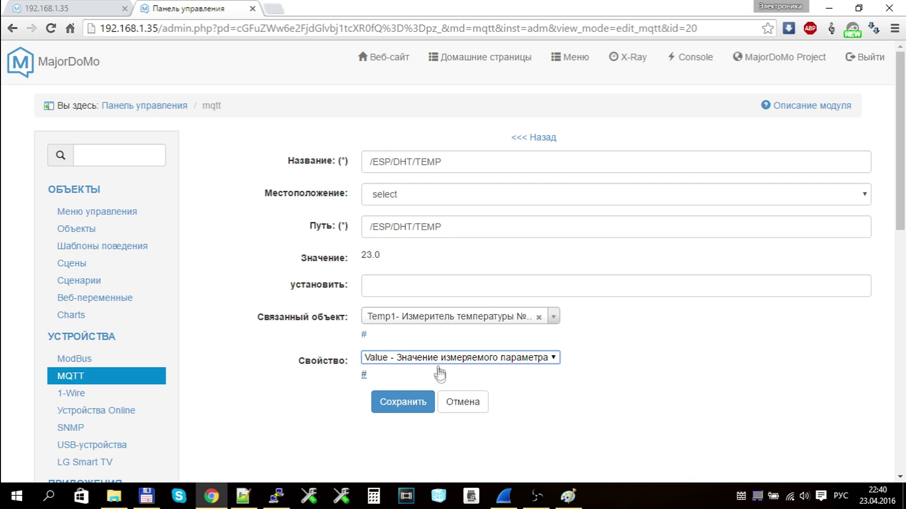
left_click(392, 401)
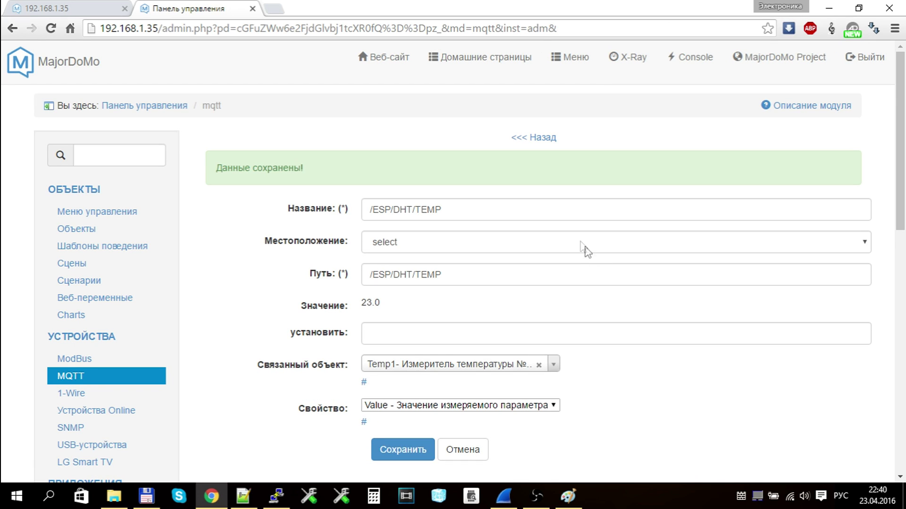
- Open the properties of the Temp1 object in the Sensor class and check its Value and MQTT link
left_click(92, 231)
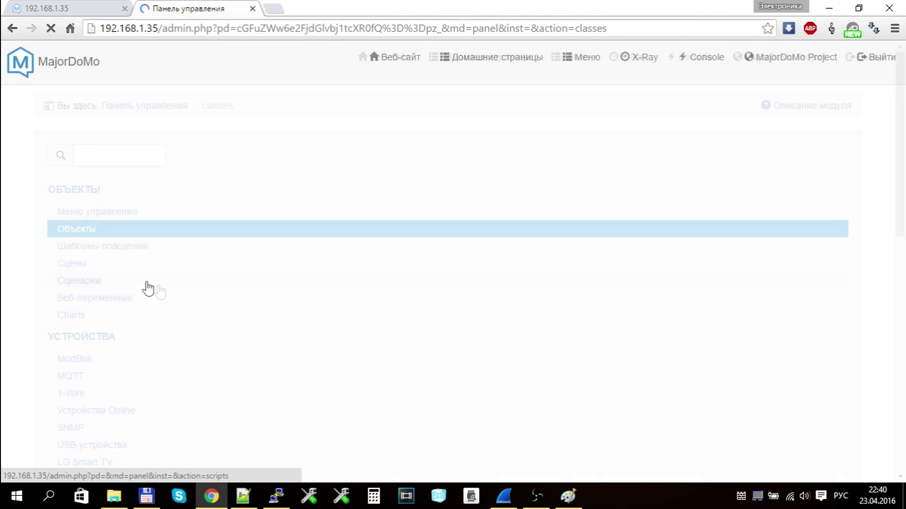
scroll(352, 249, "down", 4)
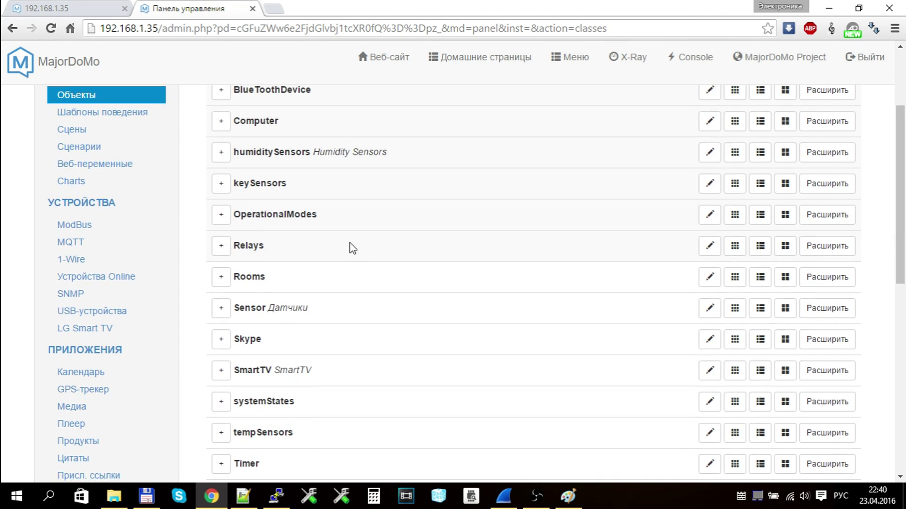
scroll(351, 249, "down", 2)
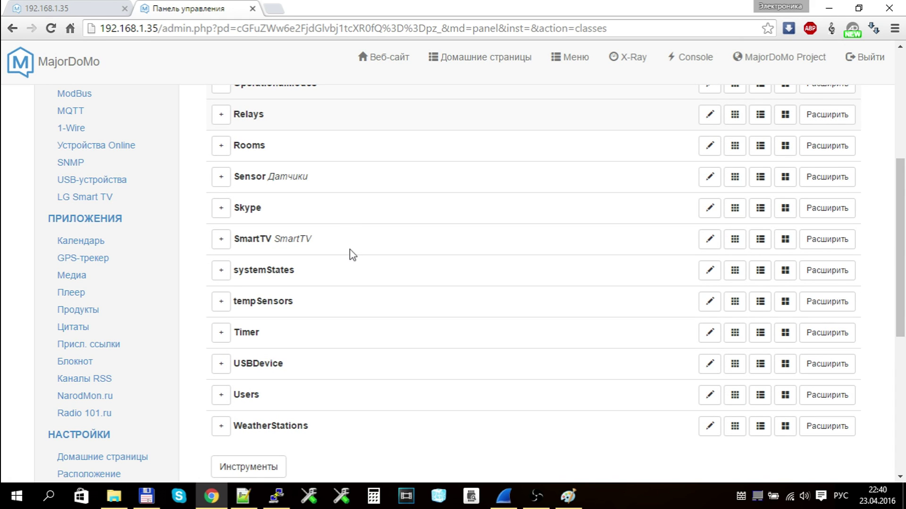
scroll(352, 255, "down", 3)
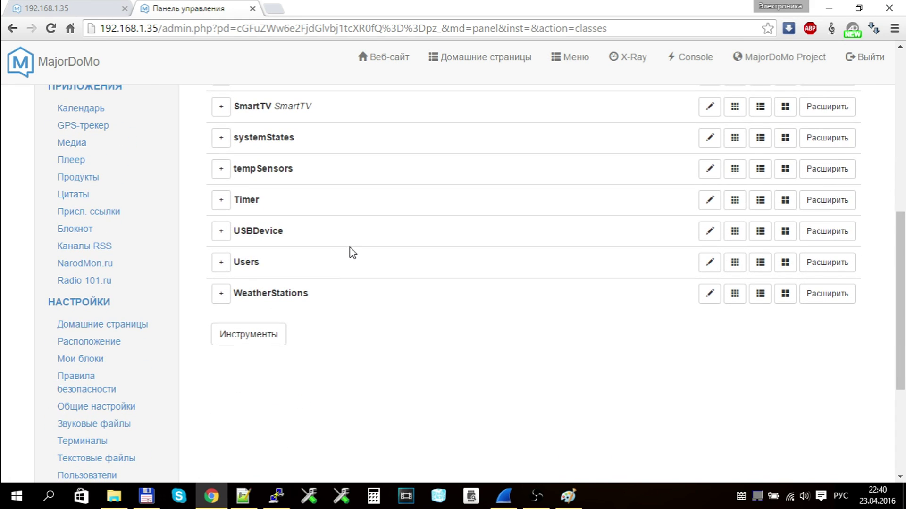
scroll(352, 250, "up", 3)
left_click(221, 176)
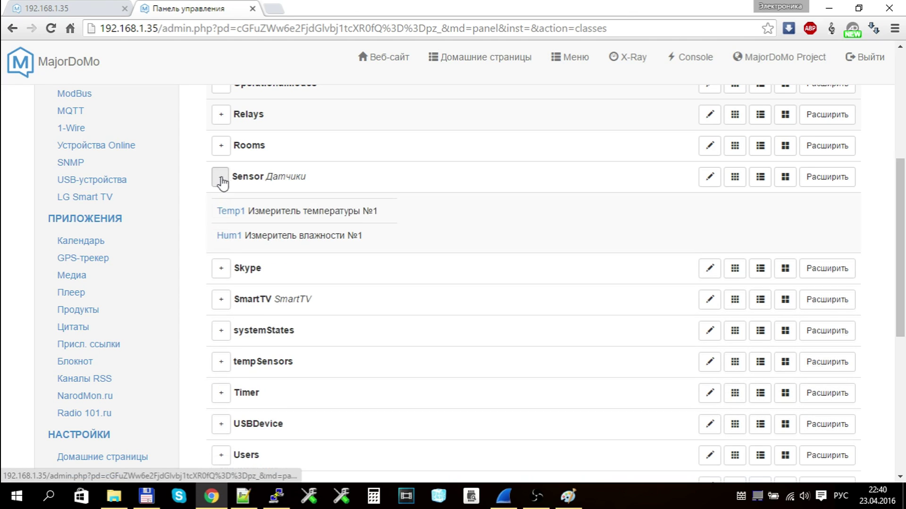
left_click(244, 213)
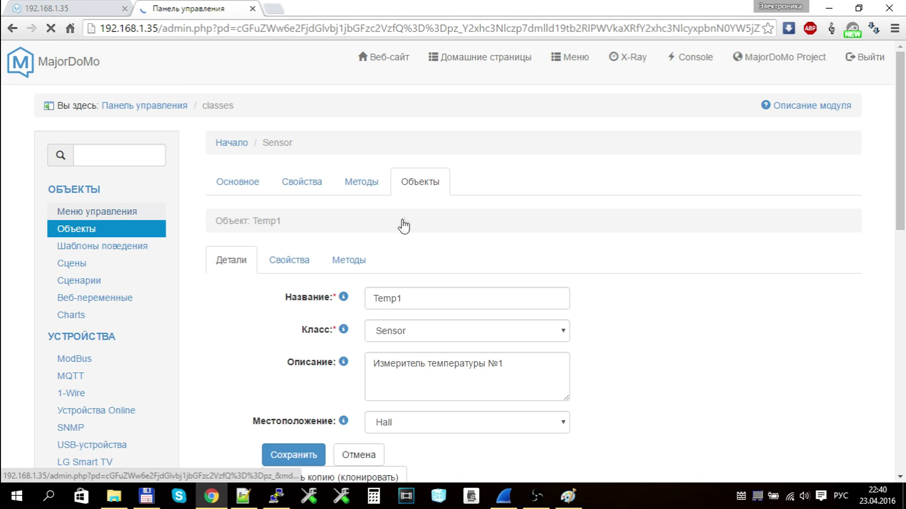
left_click(297, 261)
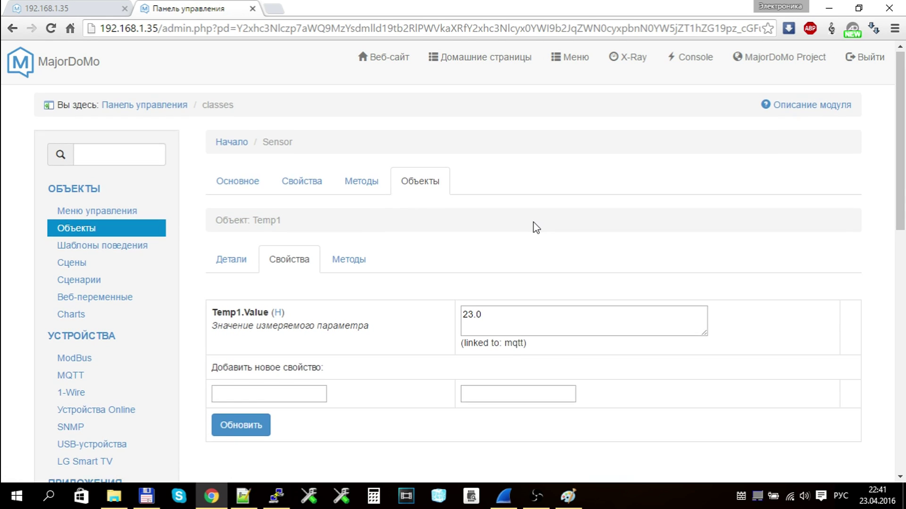
scroll(536, 228, "down", 2)
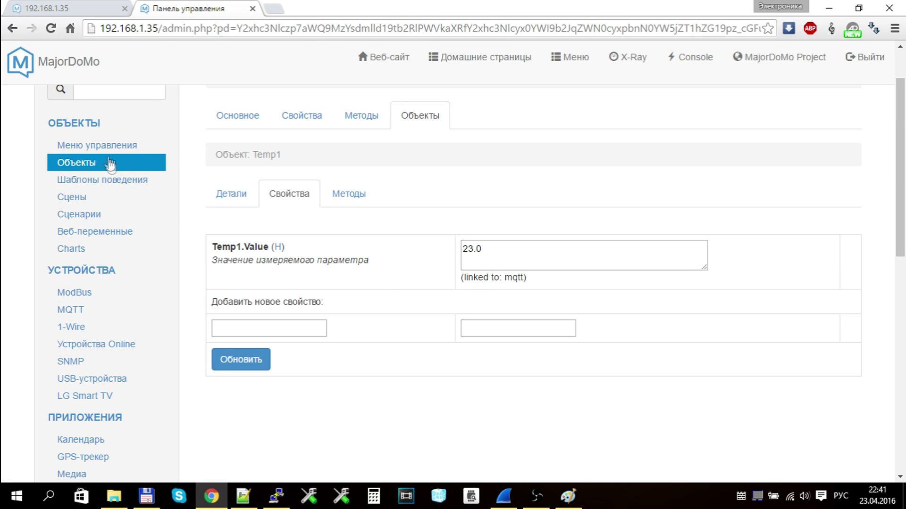
scroll(91, 197, "up", 2)
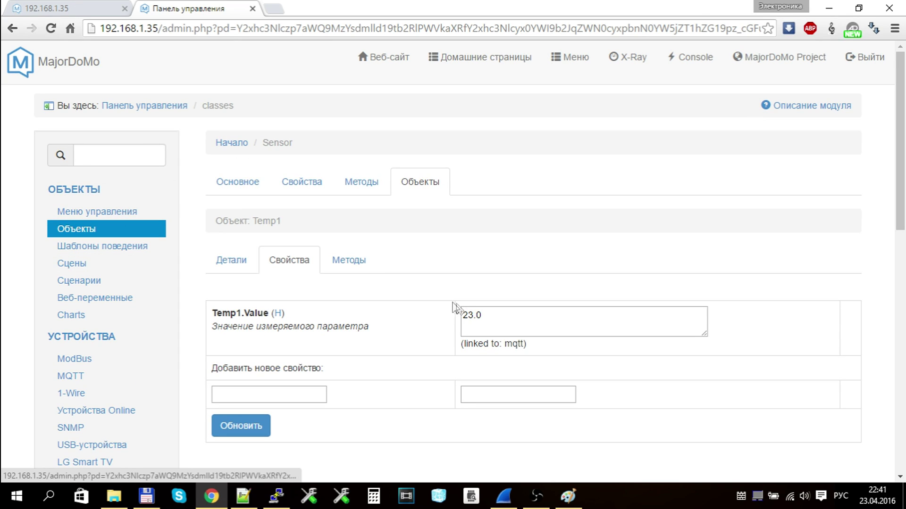
- Start a new section in the control menu and name it "Климат DHT-11"
left_click(107, 215)
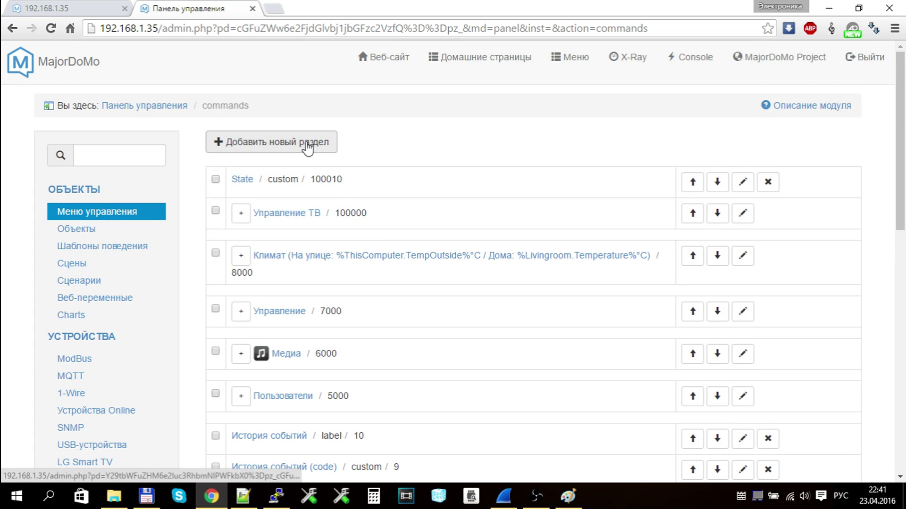
left_click(306, 142)
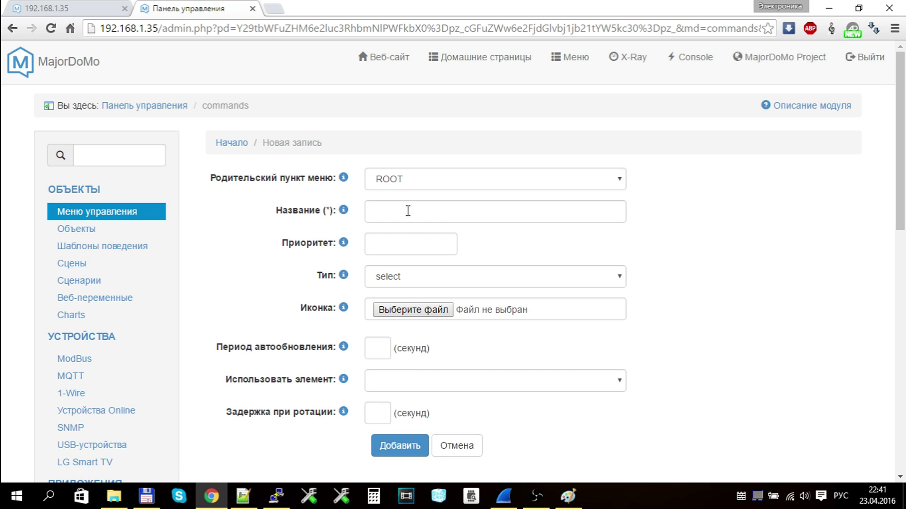
left_click(408, 211)
type("К")
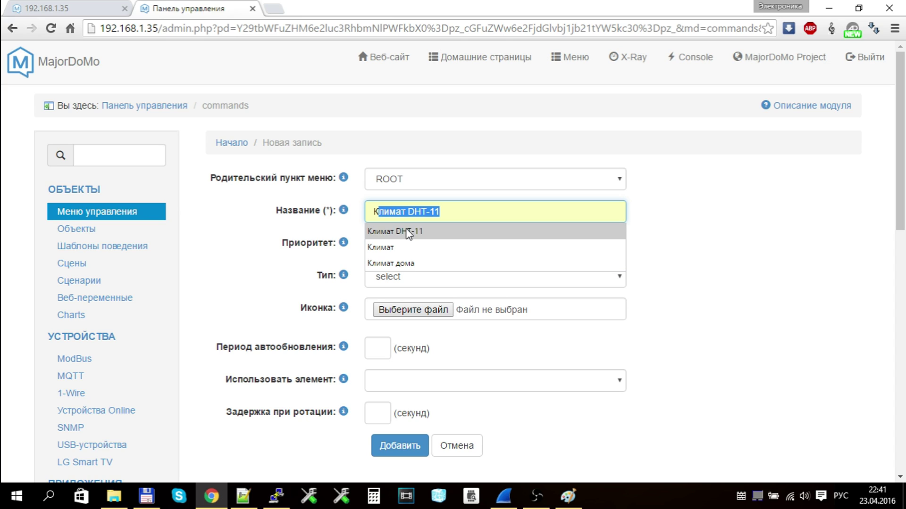
left_click(406, 231)
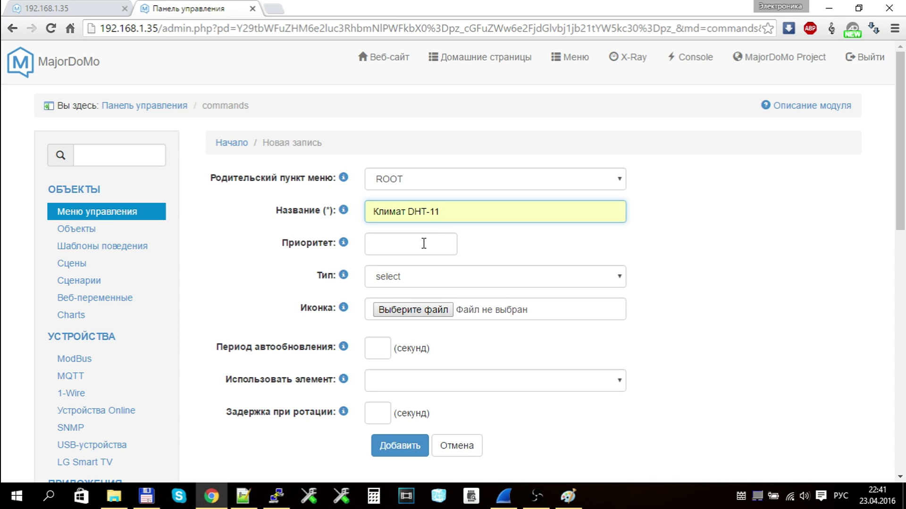
- Set the priority of the "Климат DHT-11" section to 20000 and add the section to the control menu
left_click(424, 243)
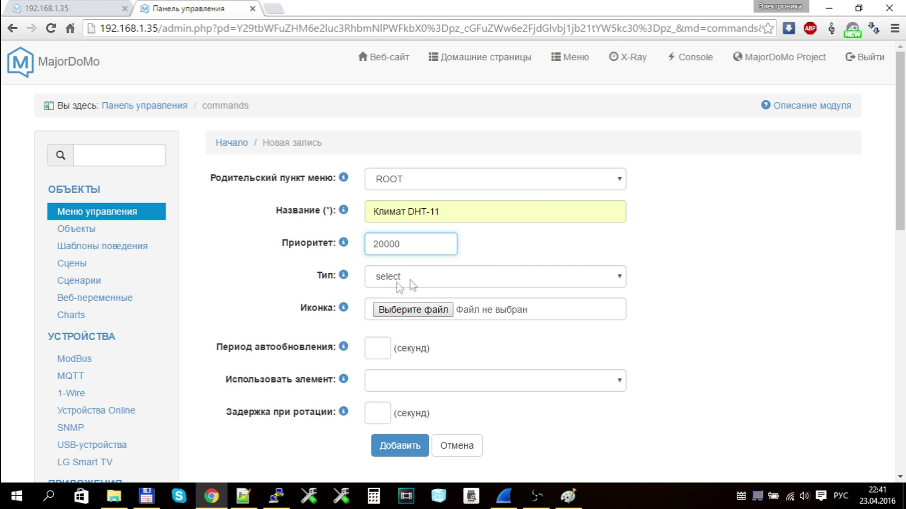
scroll(424, 279, "down", 2)
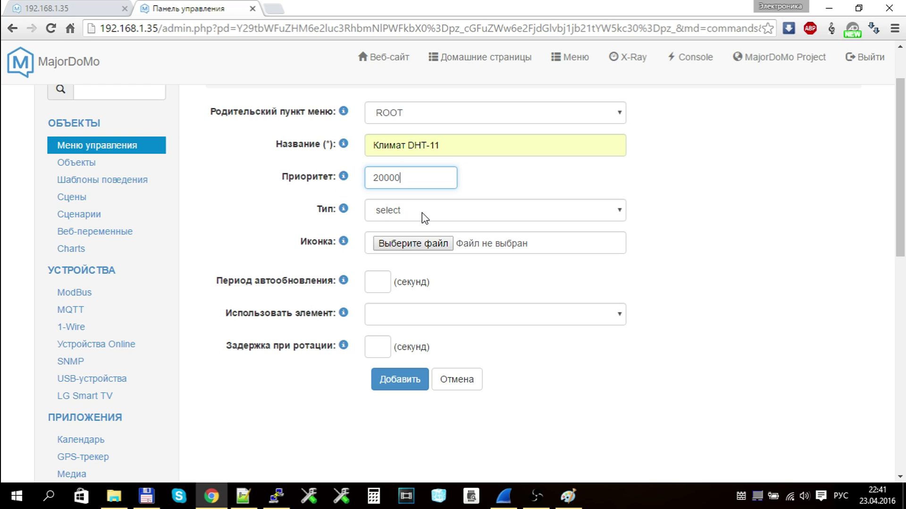
scroll(423, 217, "up", 2)
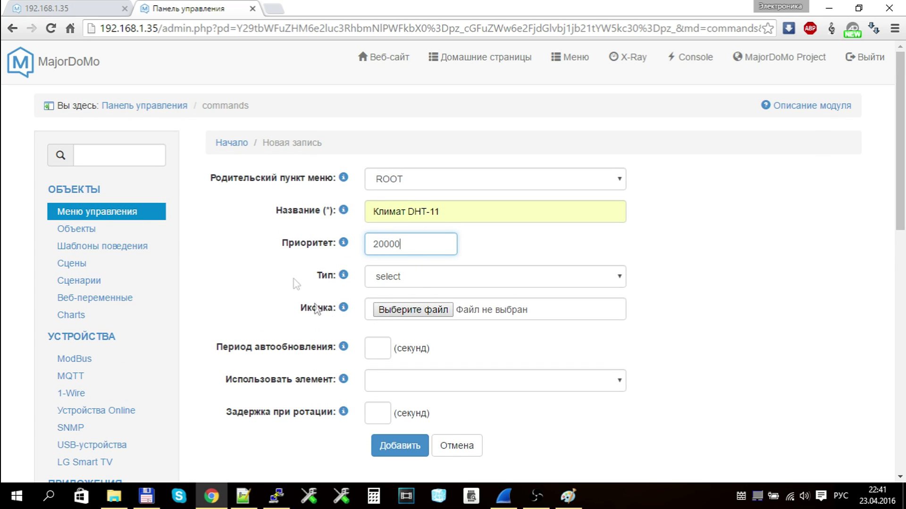
scroll(398, 336, "down", 3)
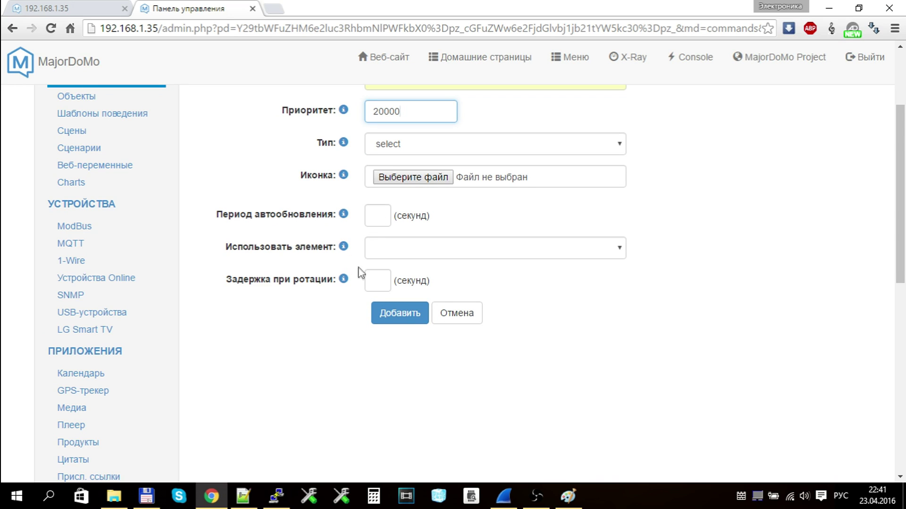
left_click(400, 323)
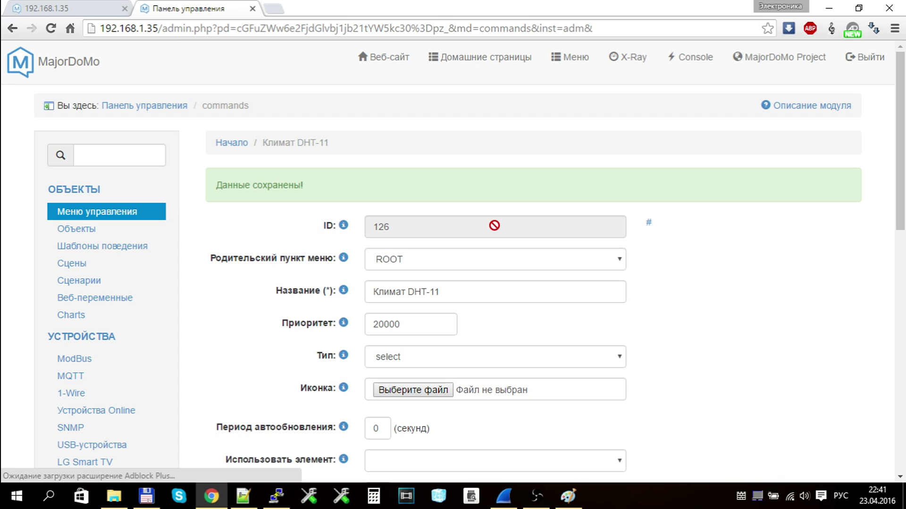
- Reload the MajorDoMo home page and check the "Климат DHT-11" section in its menu
left_click(59, 7)
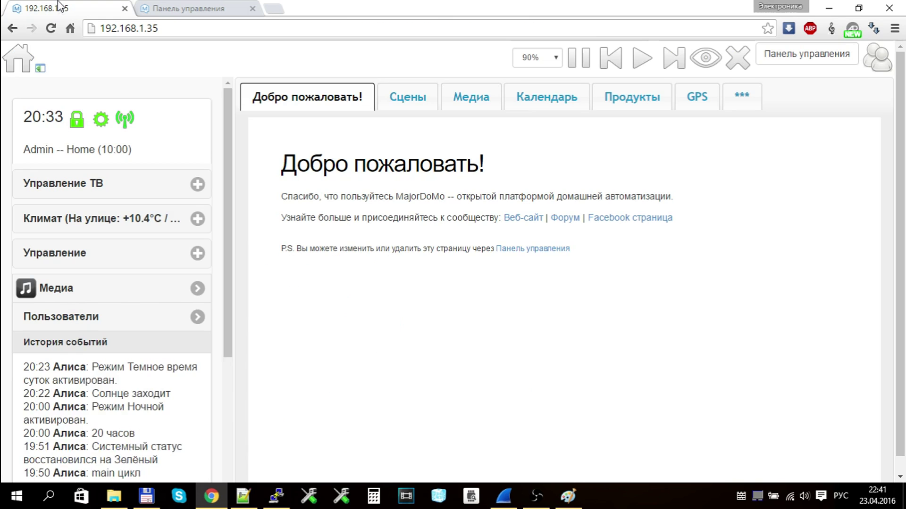
left_click(51, 29)
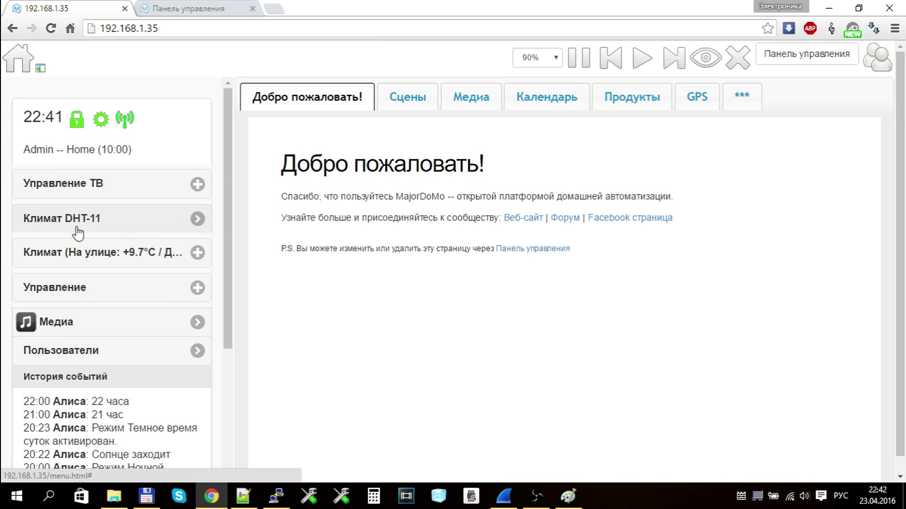
left_click(194, 226)
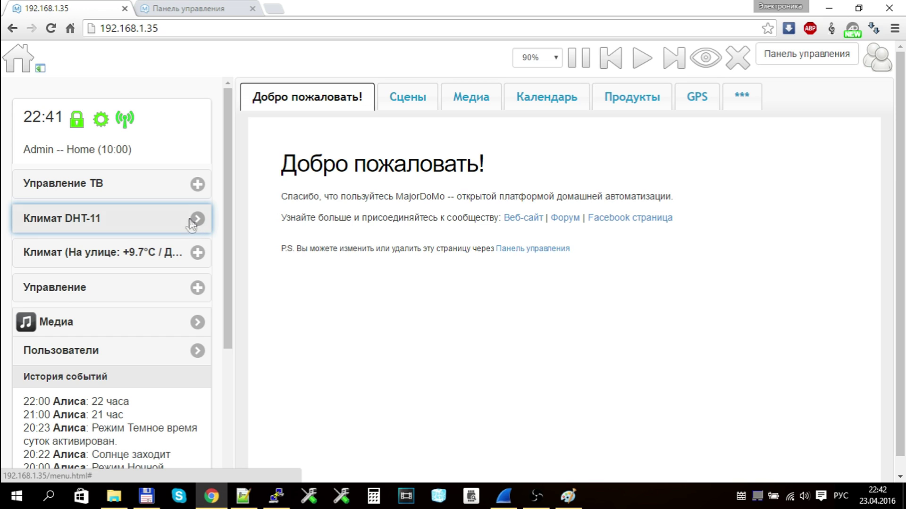
- Return to the control panel, open the "Климат DHT-11" section and start a new child item in it
left_click(193, 6)
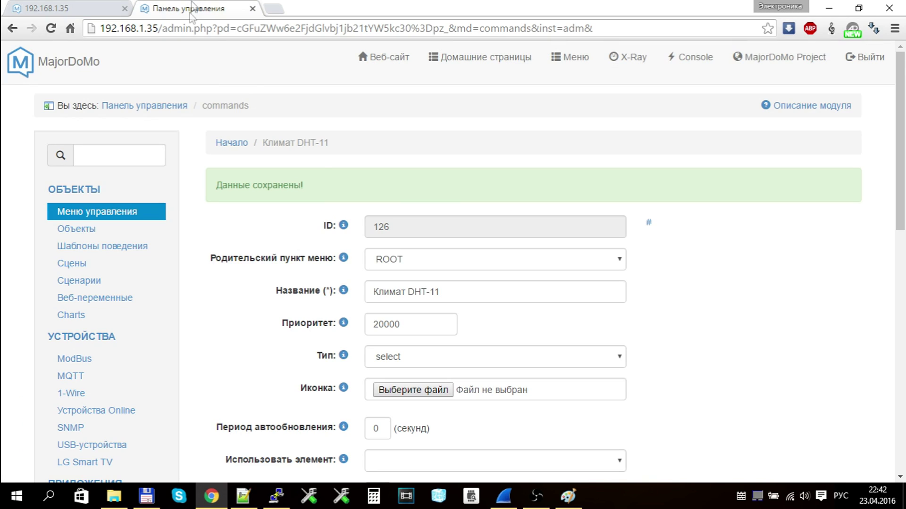
left_click(238, 142)
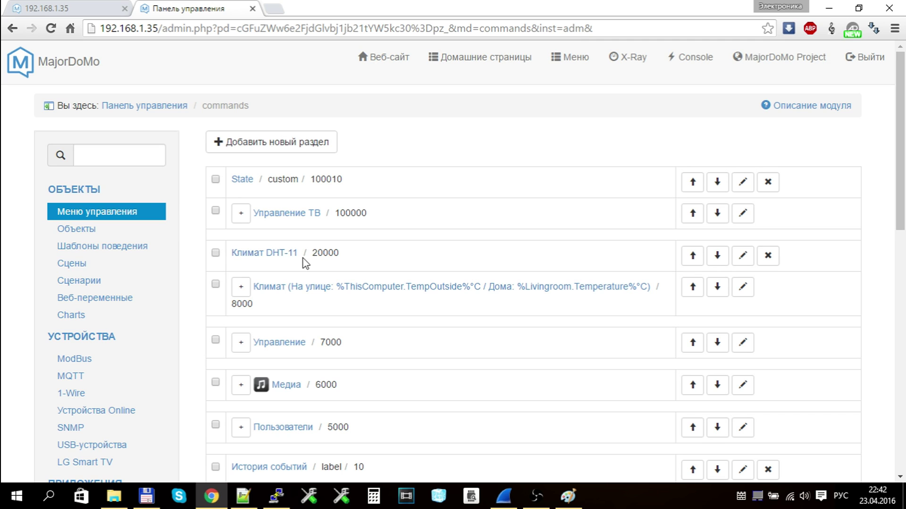
left_click(287, 255)
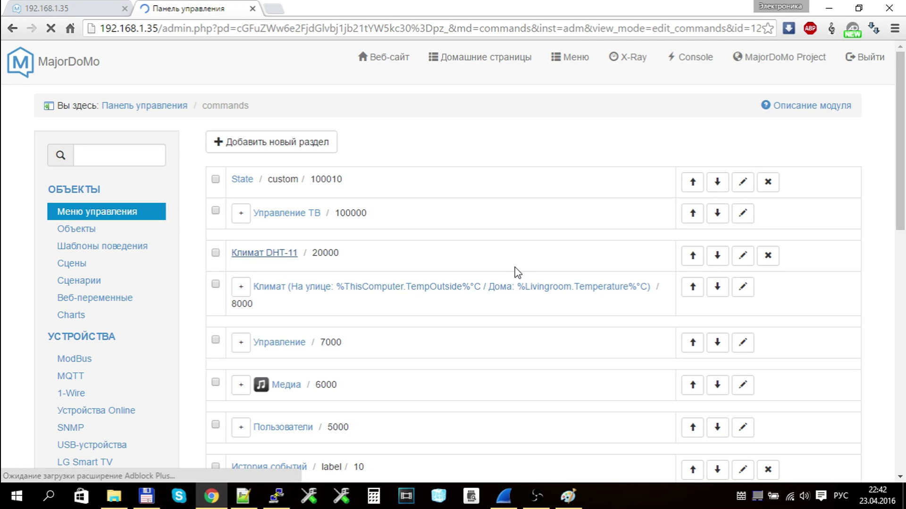
scroll(580, 293, "down", 7)
left_click(529, 191)
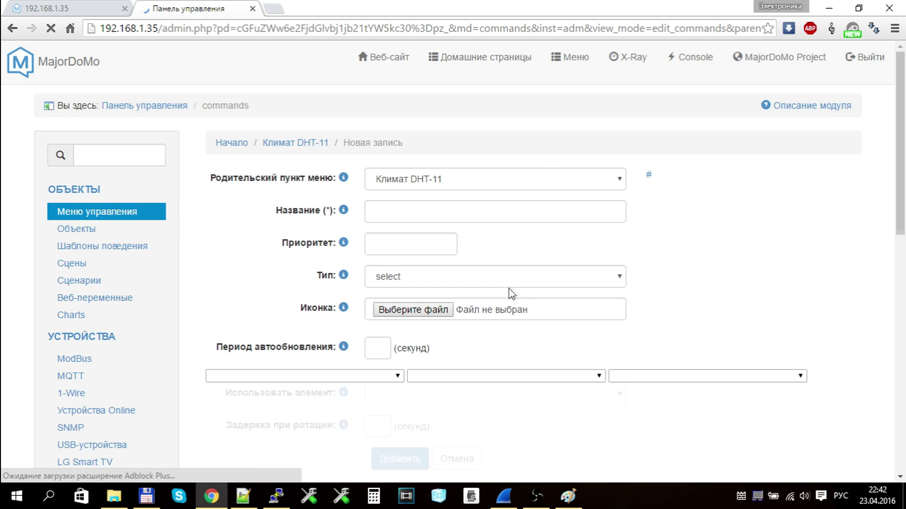
- Name the child item "Температура 1", set its type to "Текстовое поле" and add it
left_click(445, 213)
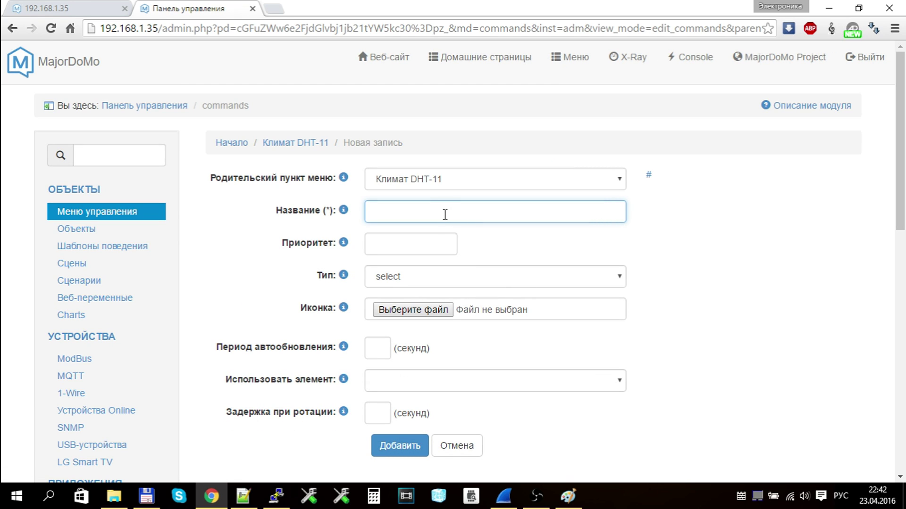
type("Te")
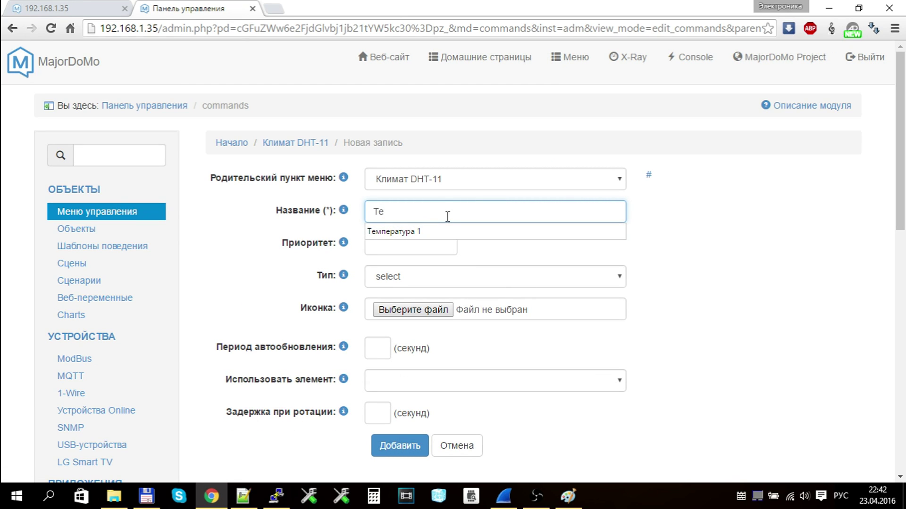
left_click(429, 232)
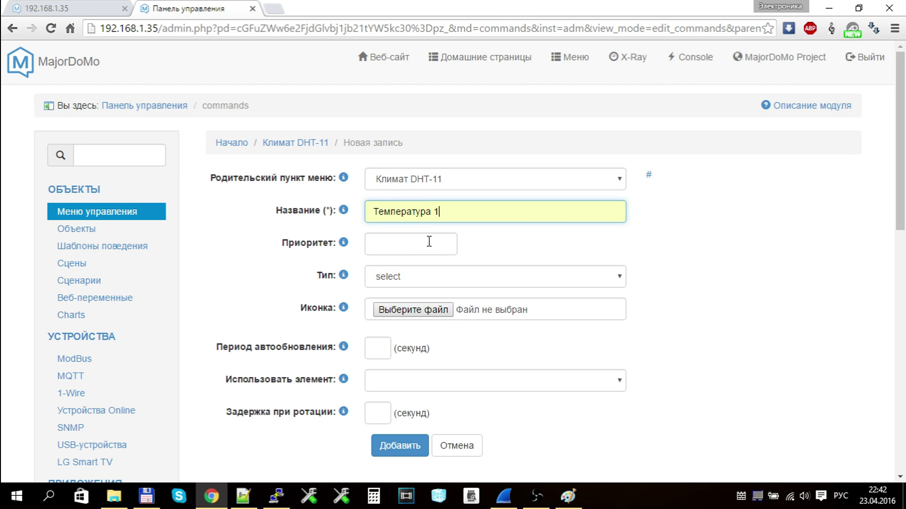
left_click(388, 278)
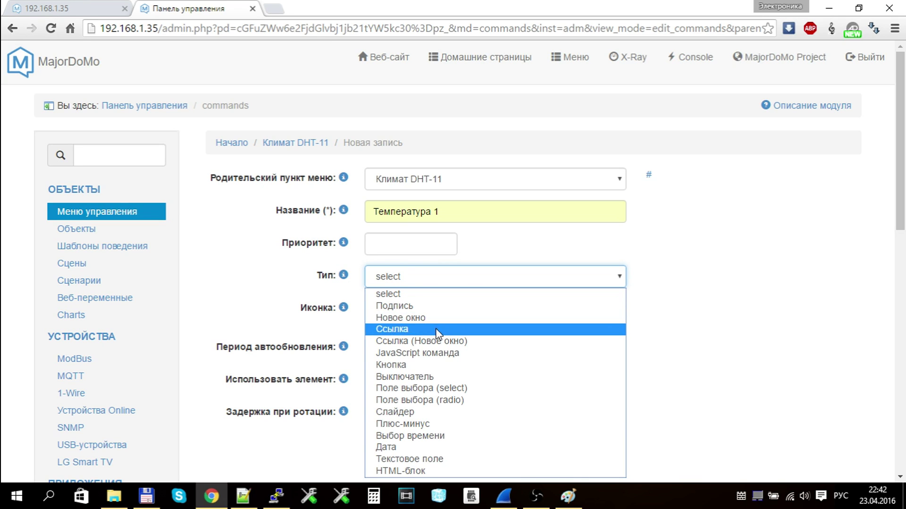
left_click(440, 463)
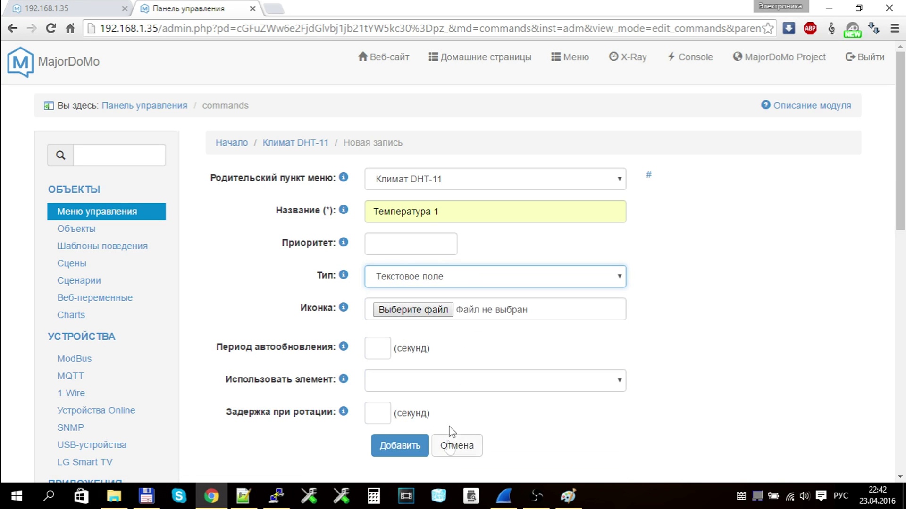
scroll(427, 313, "down", 3)
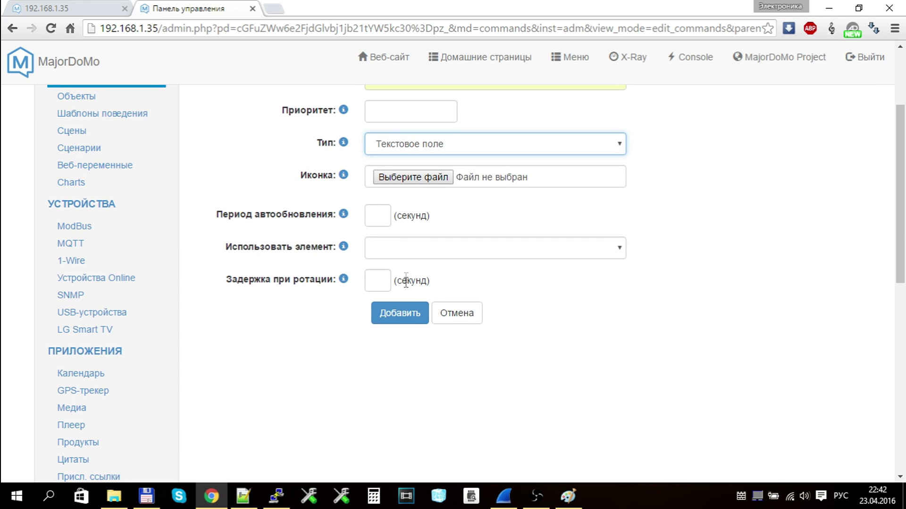
left_click(397, 252)
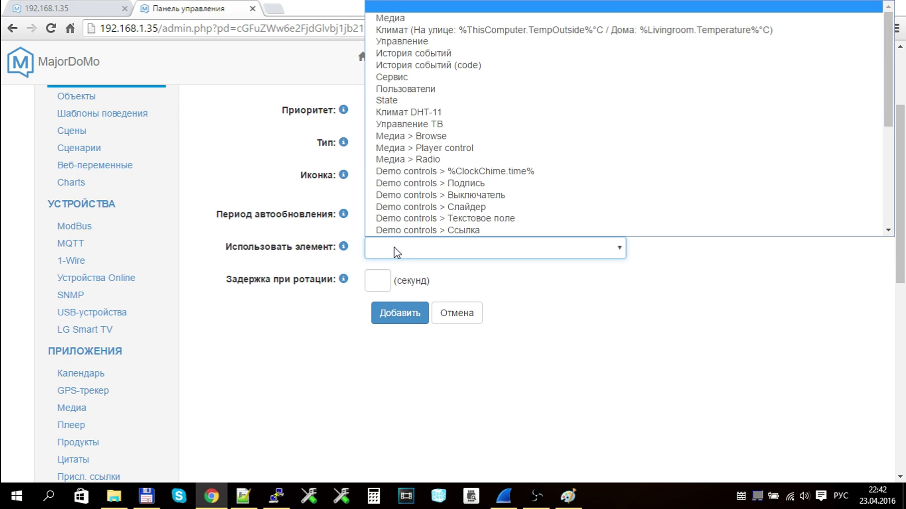
left_click(397, 252)
left_click(400, 313)
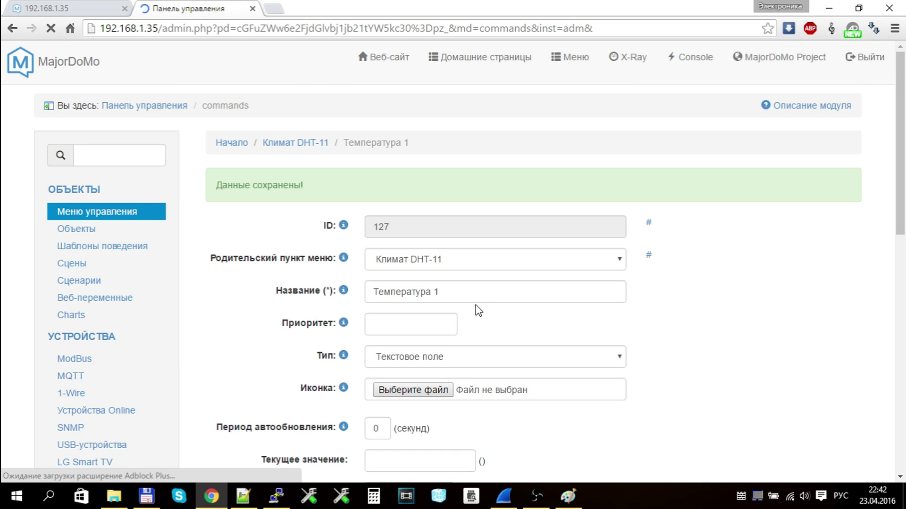
- Link "Температура 1" to the object "Temp1- Измеритель температуры №1" and its property "Value - Значение измеряемого параметра", and save the item
scroll(476, 304, "down", 4)
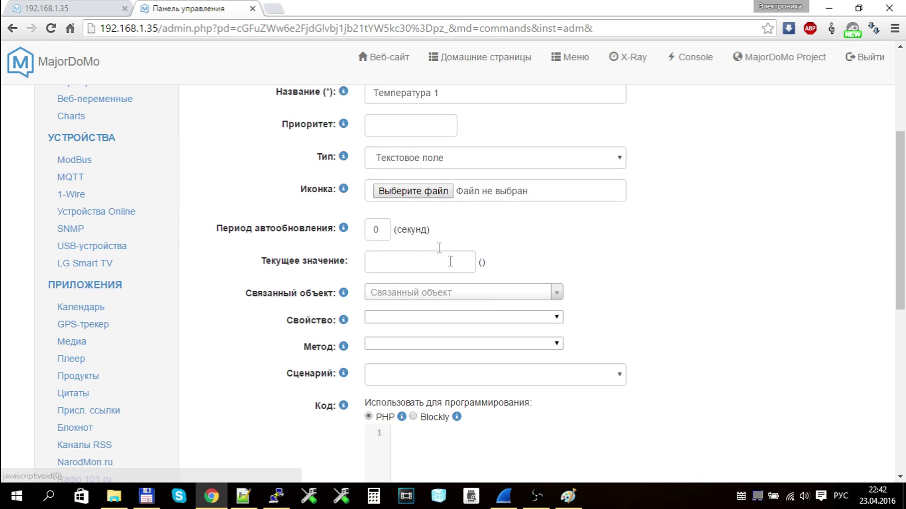
left_click(387, 295)
scroll(442, 414, "down", 10)
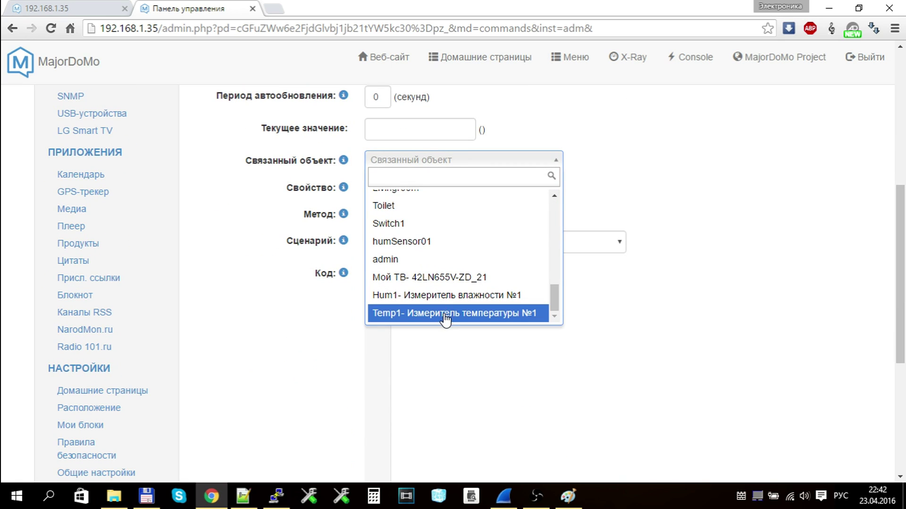
left_click(445, 314)
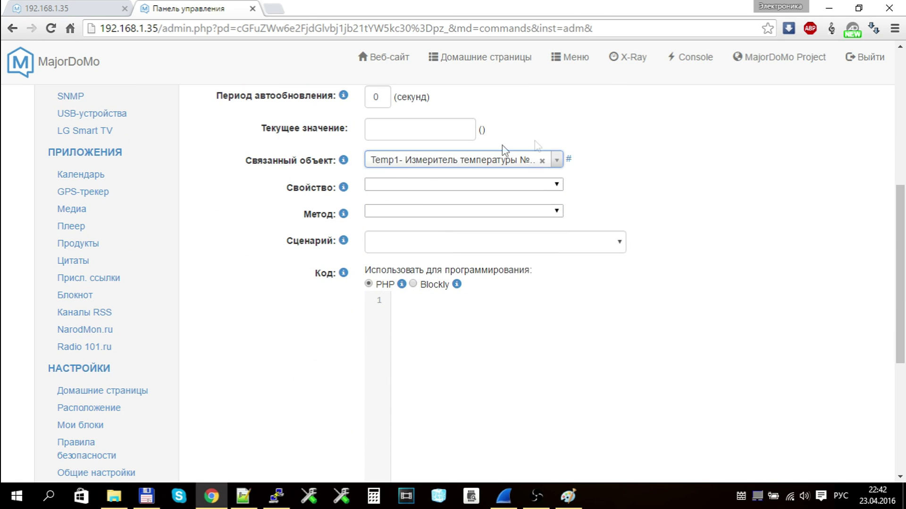
left_click(397, 184)
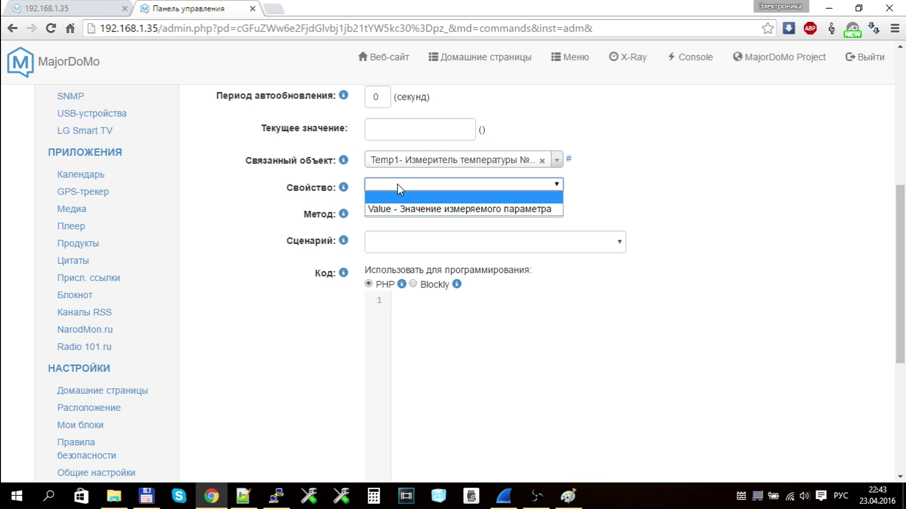
left_click(391, 206)
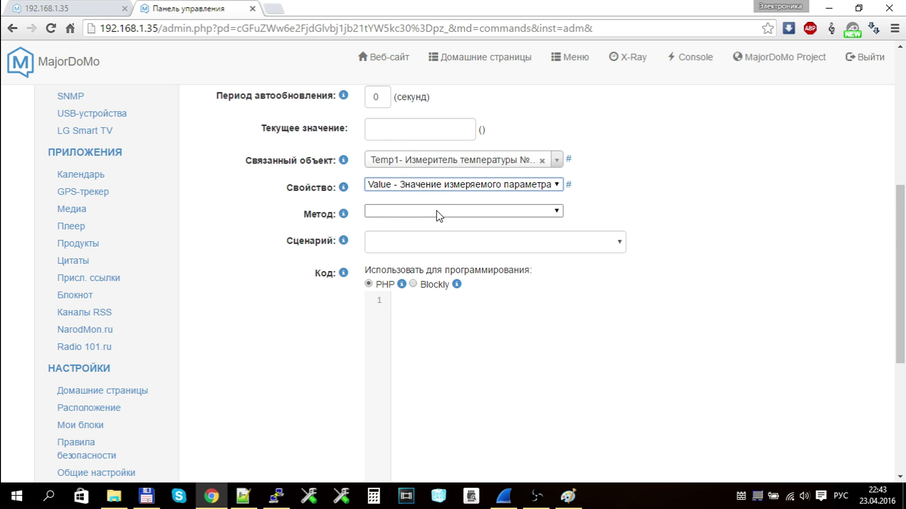
scroll(438, 215, "down", 5)
left_click(409, 328)
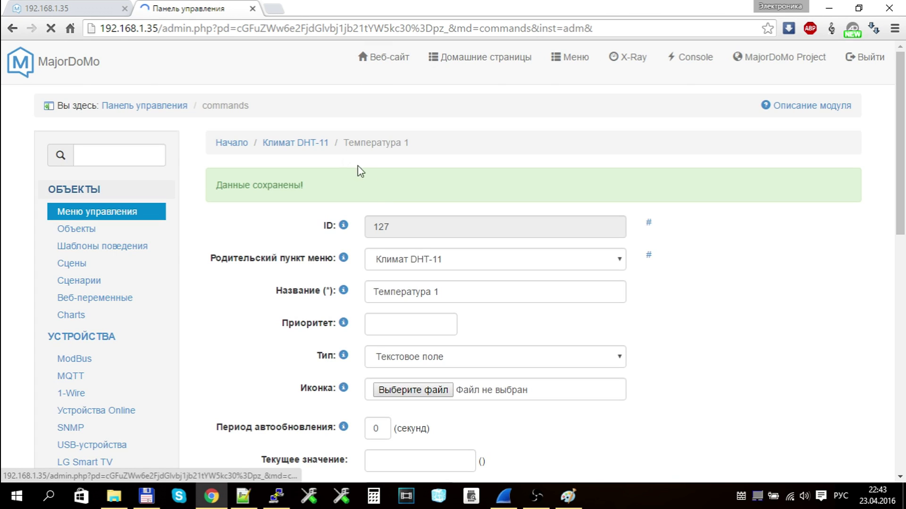
- Open "Климат DHT-11" on the home page and check how the "Температура 1" text field displays its value
left_click(75, 9)
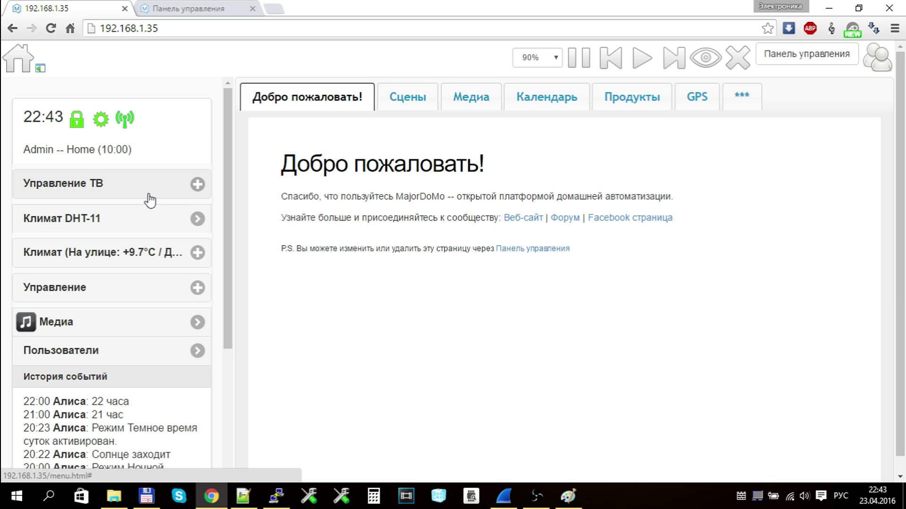
left_click(110, 211)
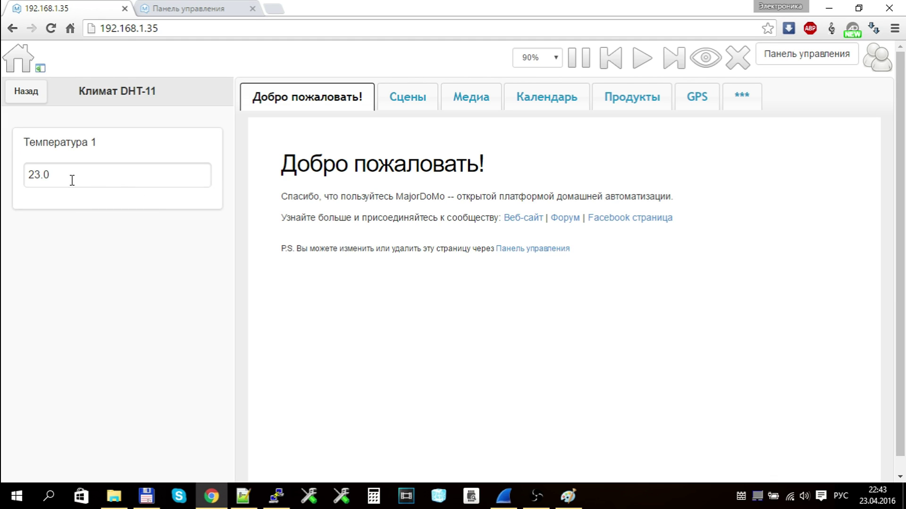
left_click(167, 11)
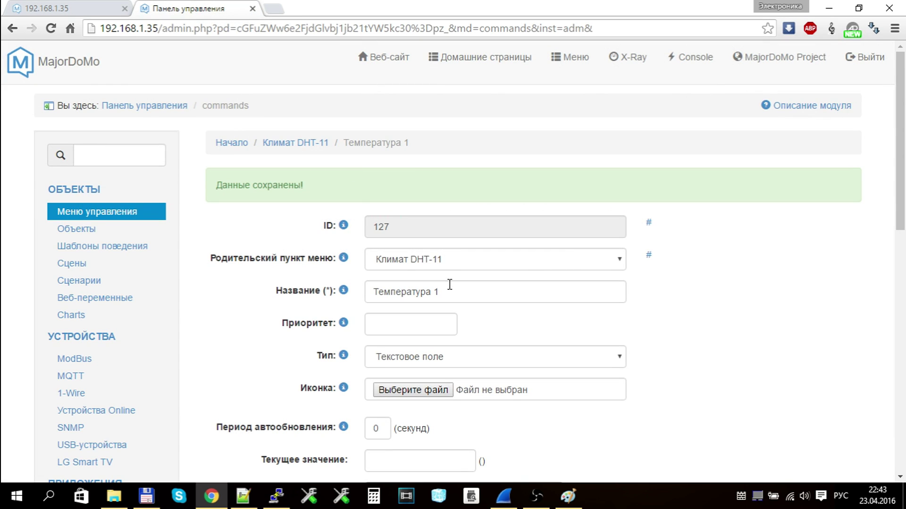
scroll(453, 282, "down", 3)
left_click(85, 6)
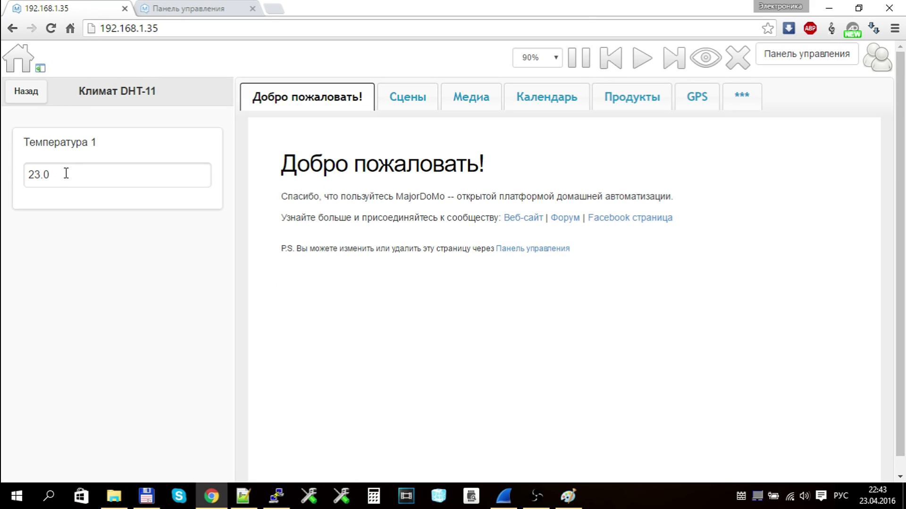
- Change the type of the "Температура 1" menu item to "HTML-блок" and save it
left_click(188, 9)
scroll(477, 300, "down", 3)
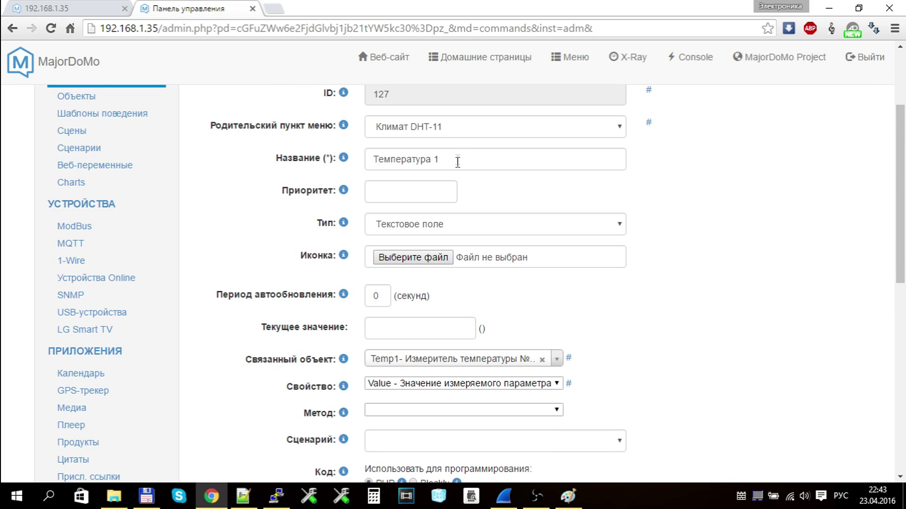
left_click(416, 224)
left_click(397, 418)
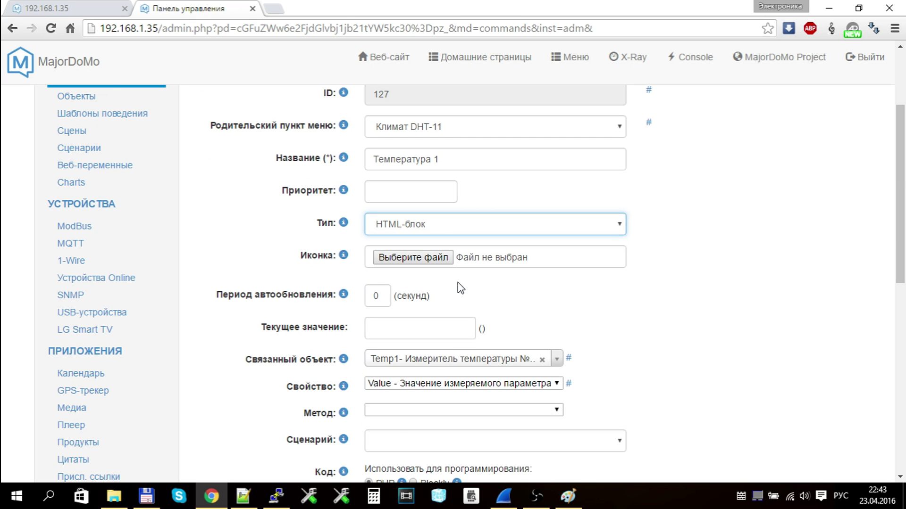
scroll(460, 288, "down", 10)
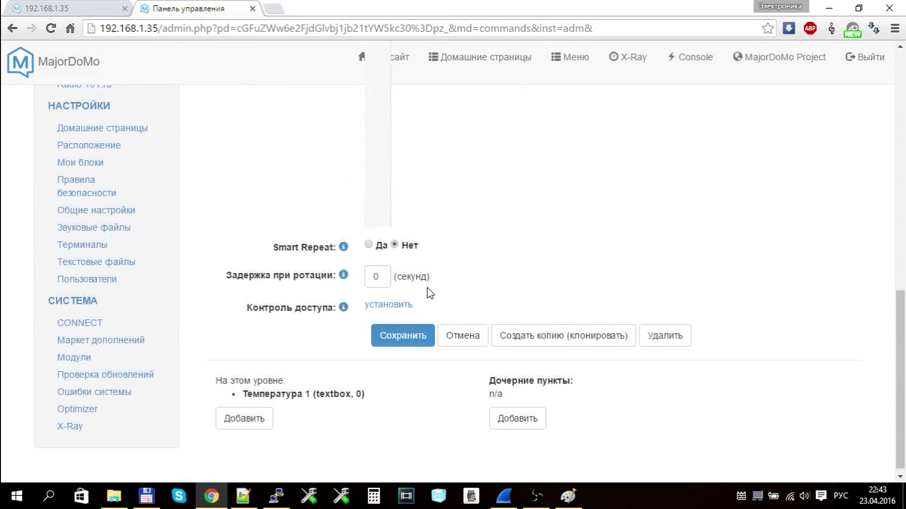
left_click(414, 334)
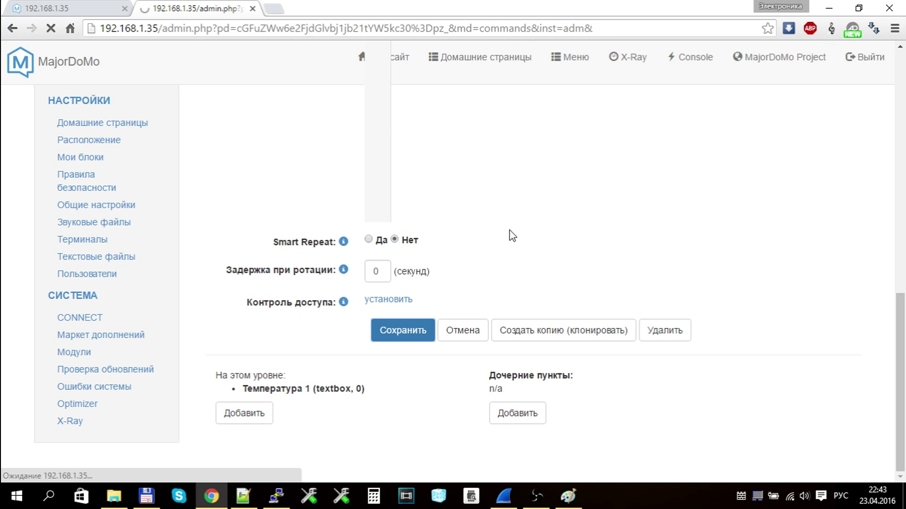
- Enter "Температура %Temp1.Value%" as the data of the "Температура 1" HTML block and save the item
scroll(514, 232, "down", 5)
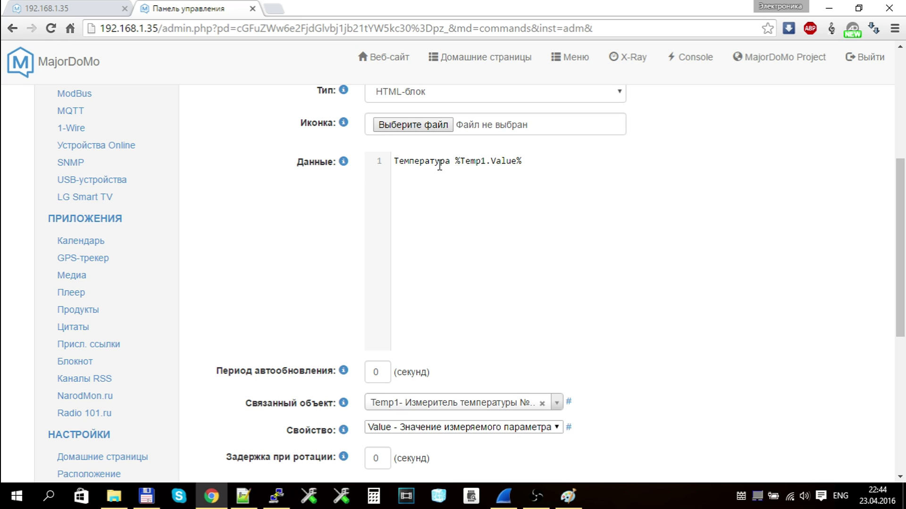
left_click_drag(394, 161, 504, 160)
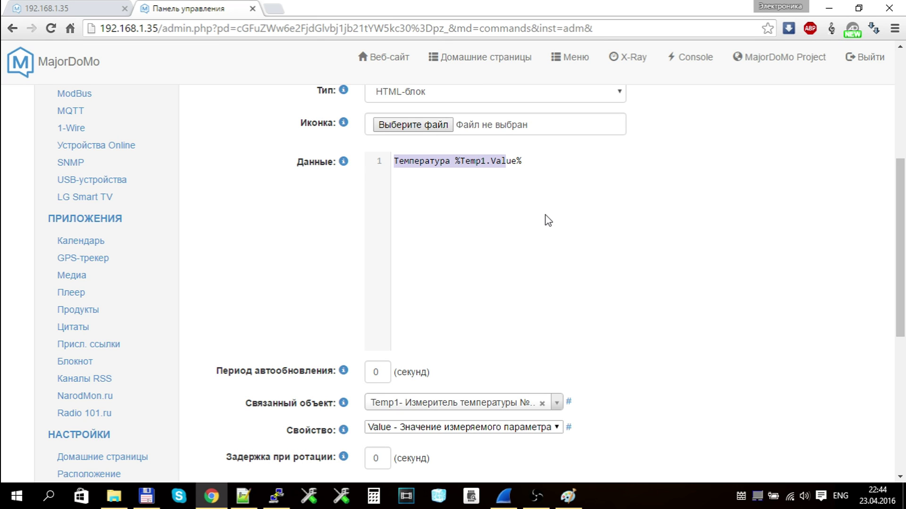
left_click(536, 159)
scroll(533, 234, "down", 7)
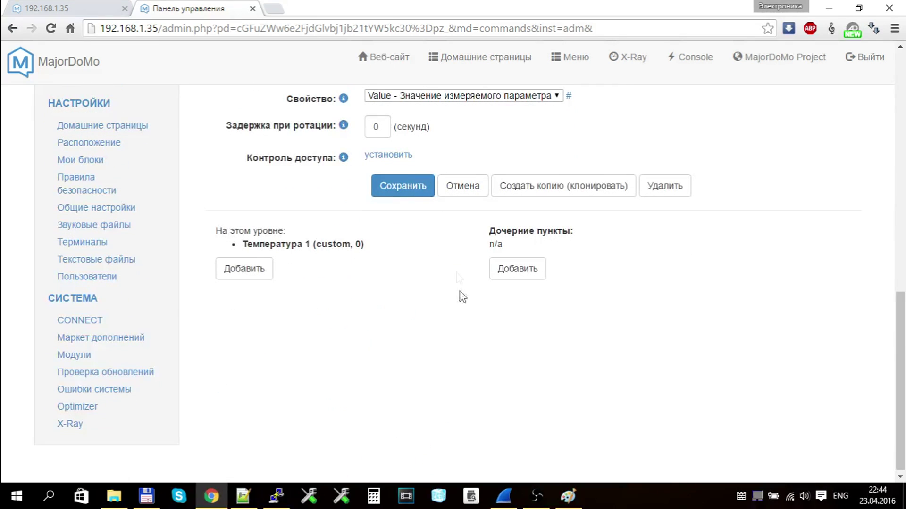
left_click(415, 192)
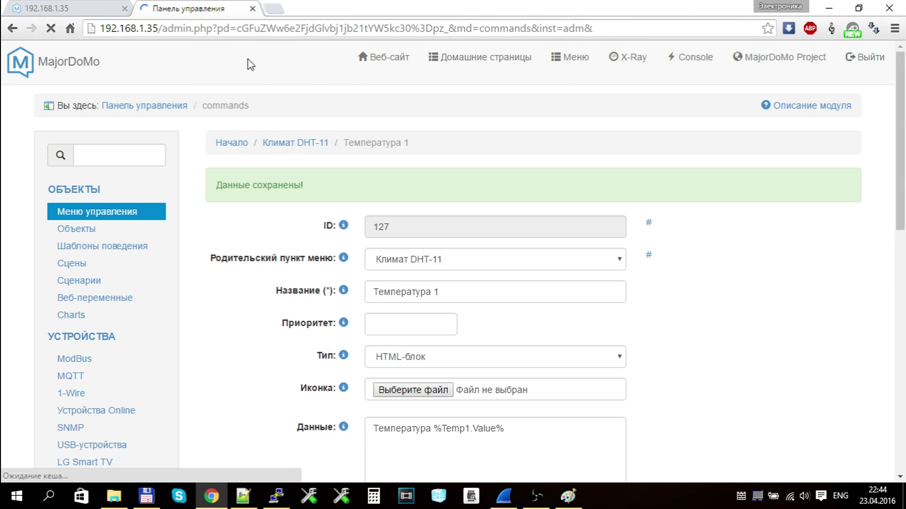
- Check how the "Температура 1" HTML block is displayed in "Климат DHT-11" on the home page, and return to the control panel
left_click(89, 6)
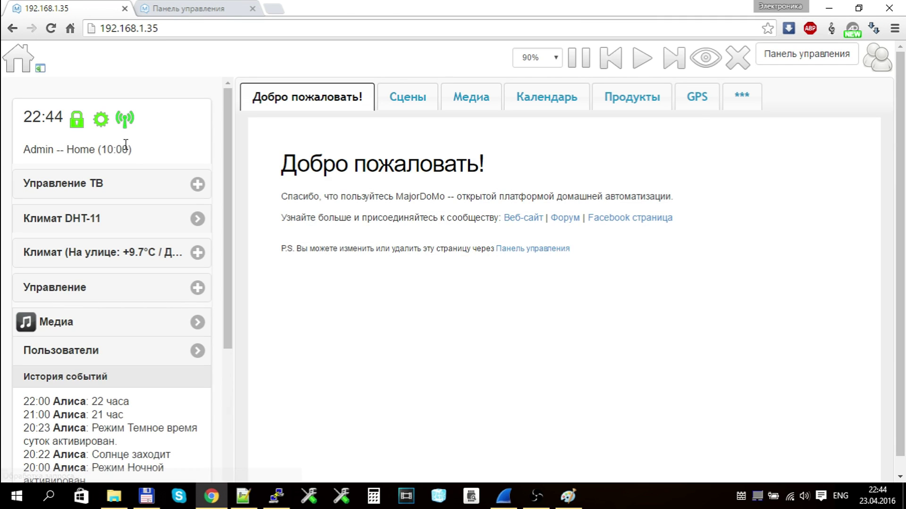
left_click(109, 218)
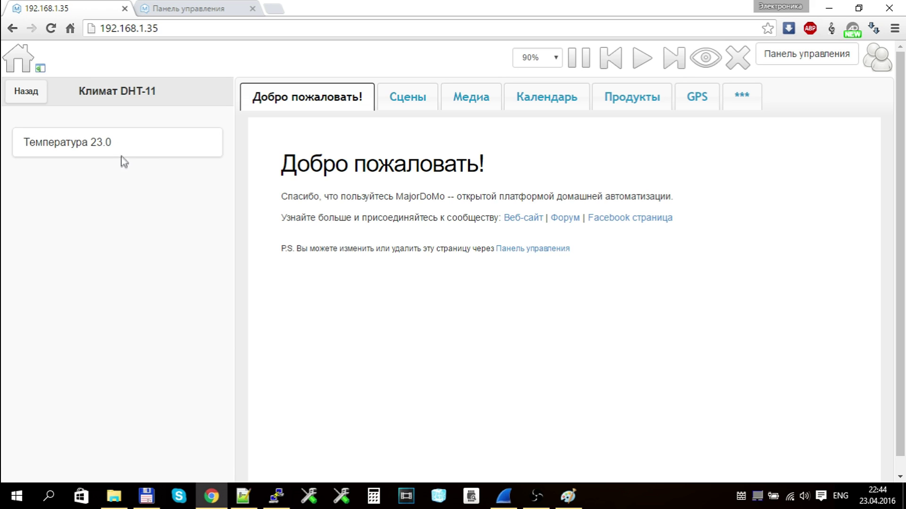
left_click(201, 9)
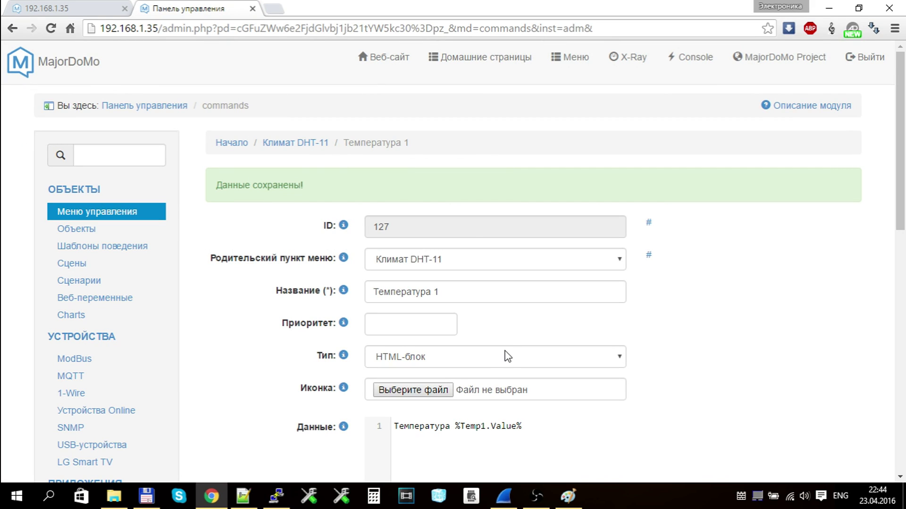
- Add another item named "Влажность 1" of type "HTML-блок" on the same level under "Климат DHT-11"
scroll(470, 209, "down", 10)
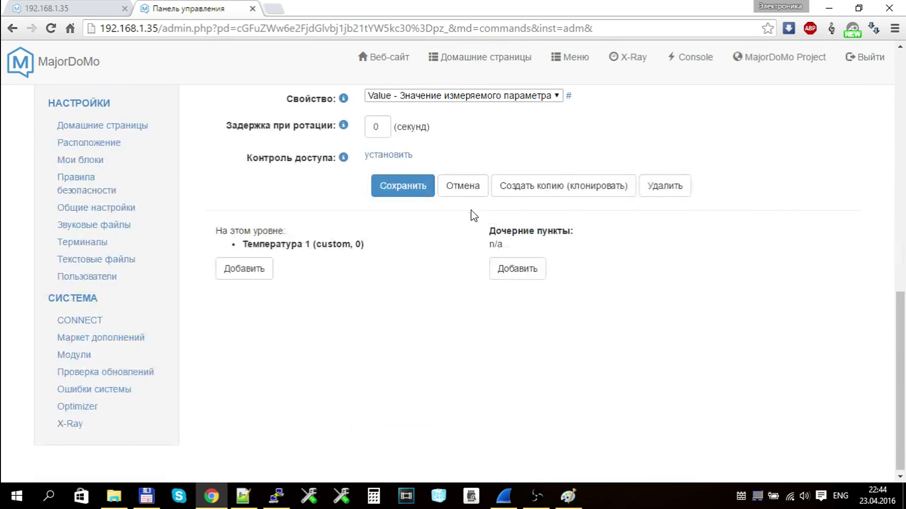
left_click(257, 273)
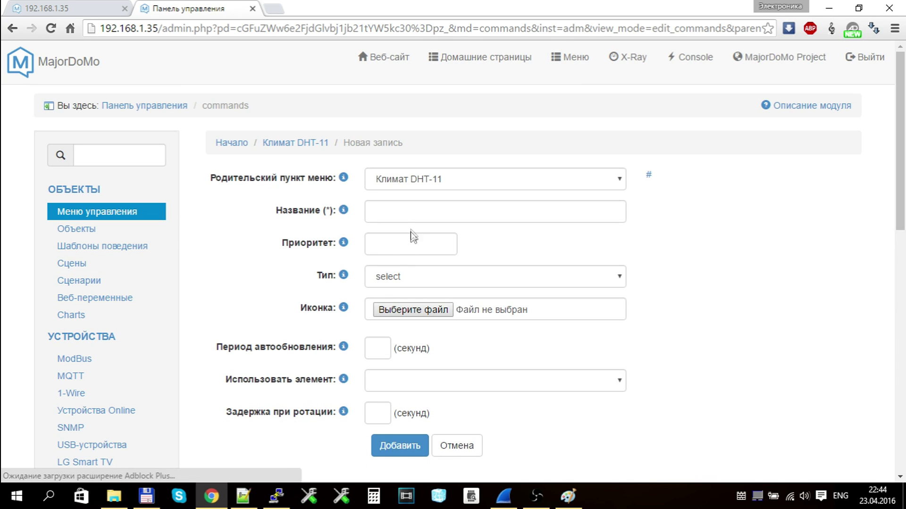
left_click(407, 218)
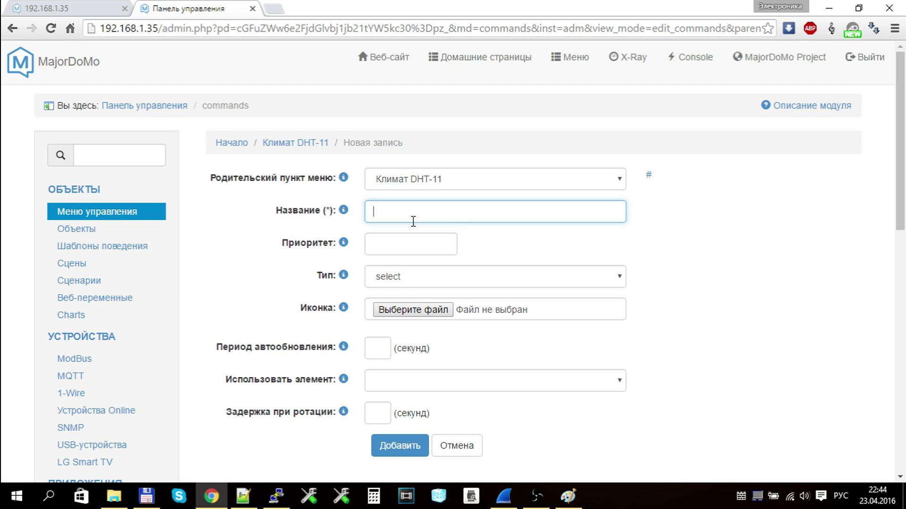
type("Влад")
left_click(408, 229)
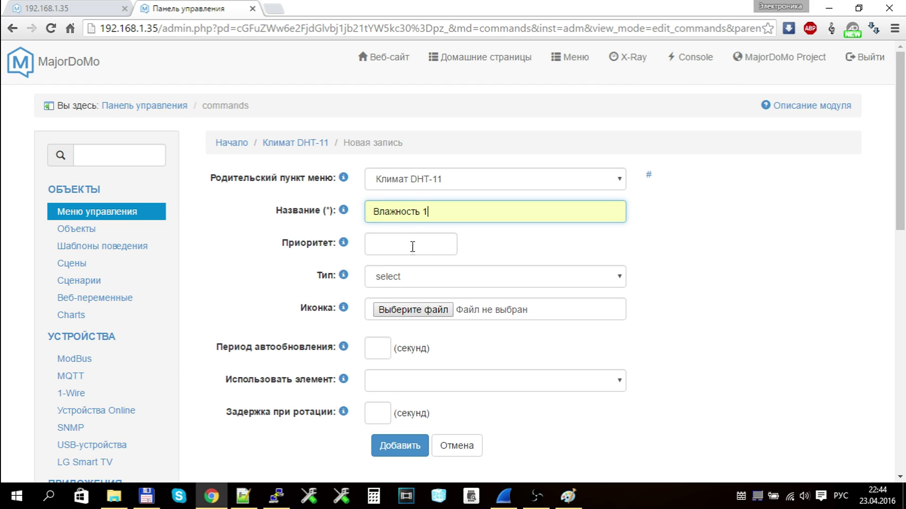
left_click(398, 278)
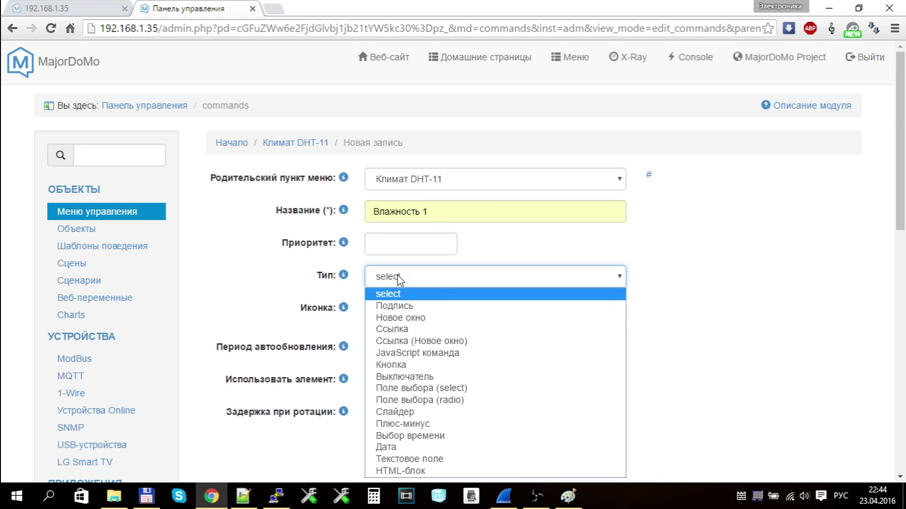
left_click(409, 472)
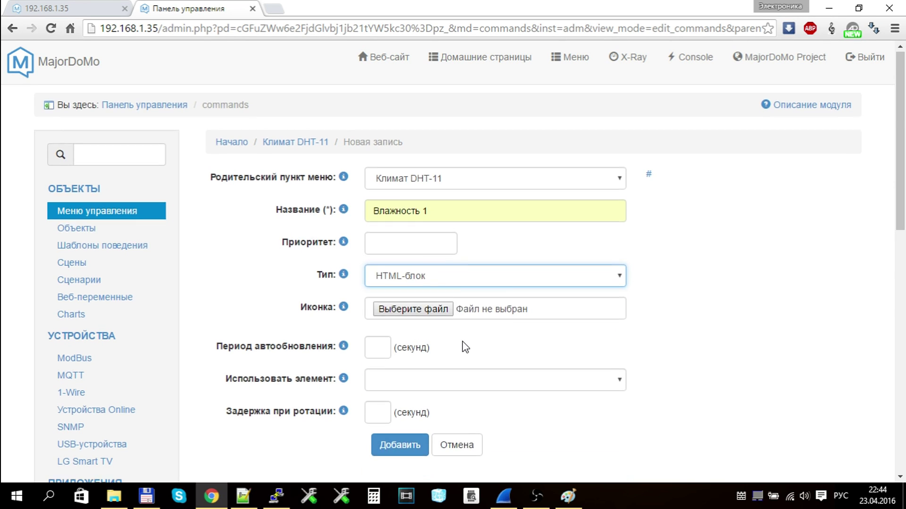
scroll(452, 311, "down", 4)
left_click(397, 254)
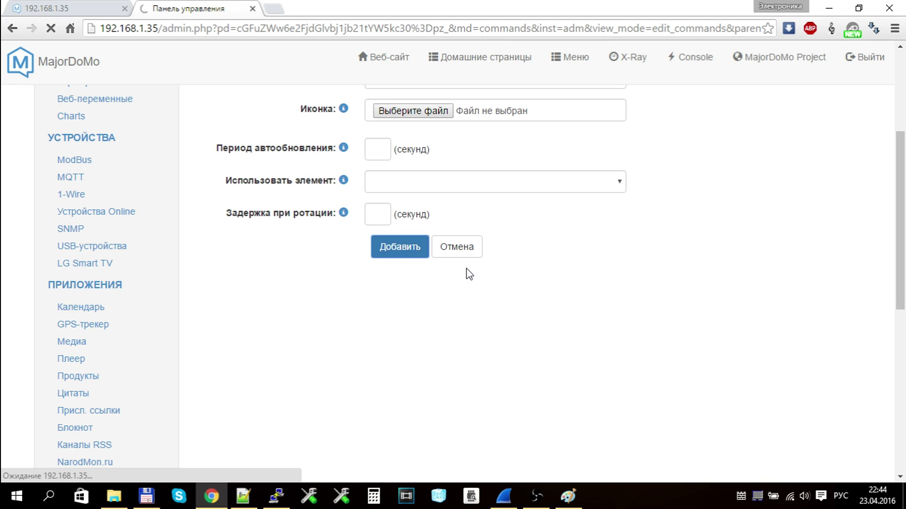
- Enter "Влажность %Hum1.Value%" as the data of "Влажность 1", set its auto-update period to 3 seconds and save it
scroll(477, 262, "down", 5)
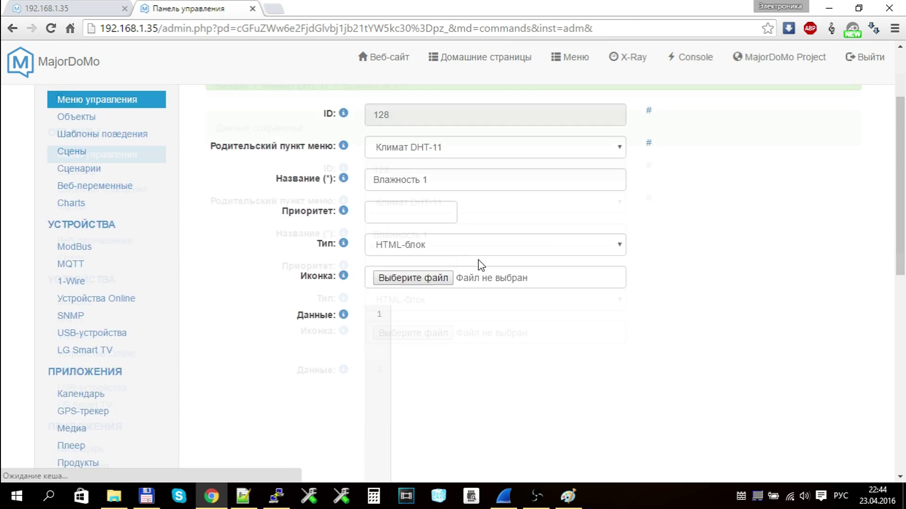
left_click(468, 170)
type("в")
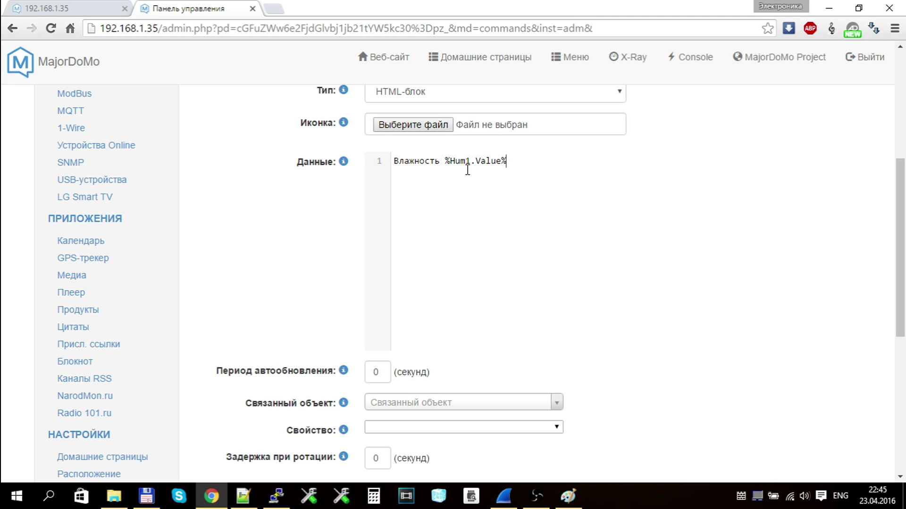
scroll(465, 281, "down", 4)
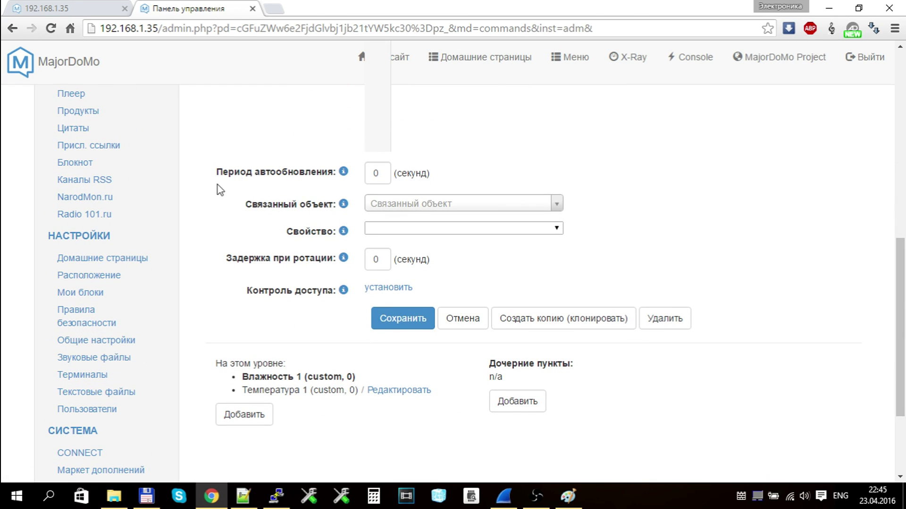
double_click(380, 169)
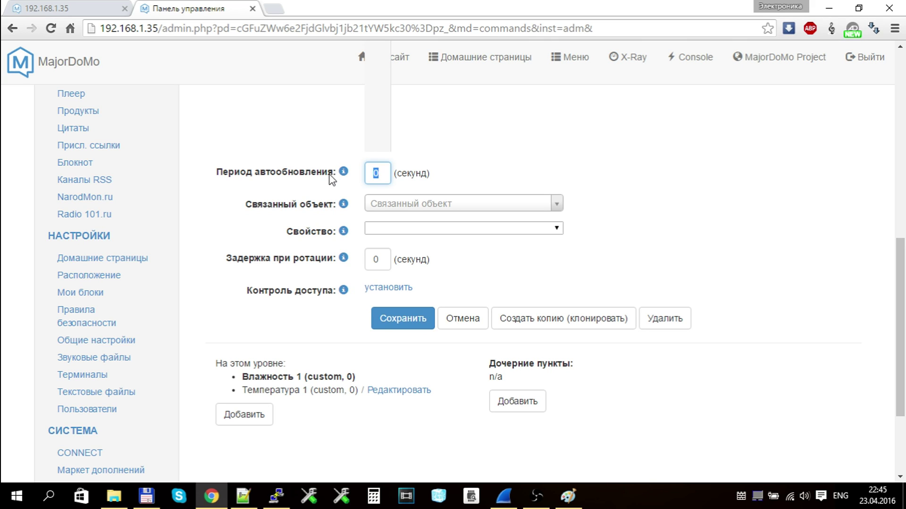
type("3")
left_click(406, 321)
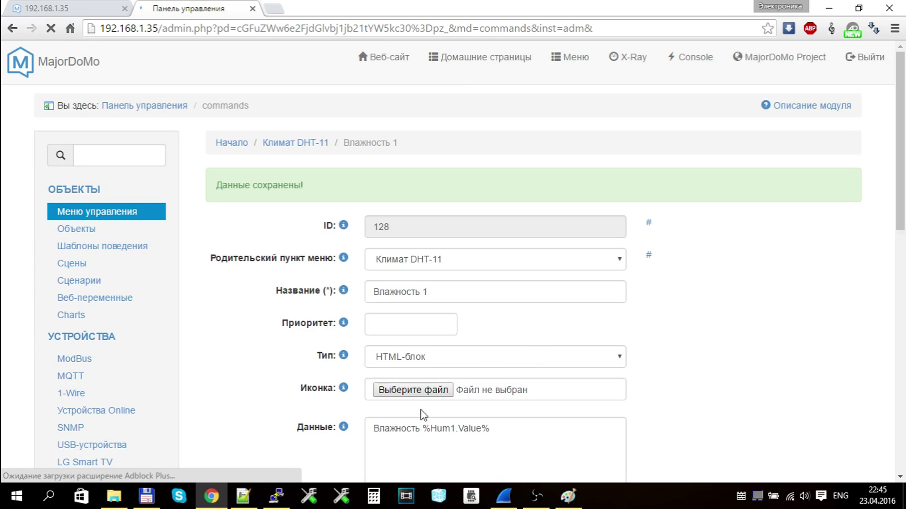
- Set the auto-update period of the "Температура 1" item to 3 seconds and save it
scroll(422, 414, "down", 10)
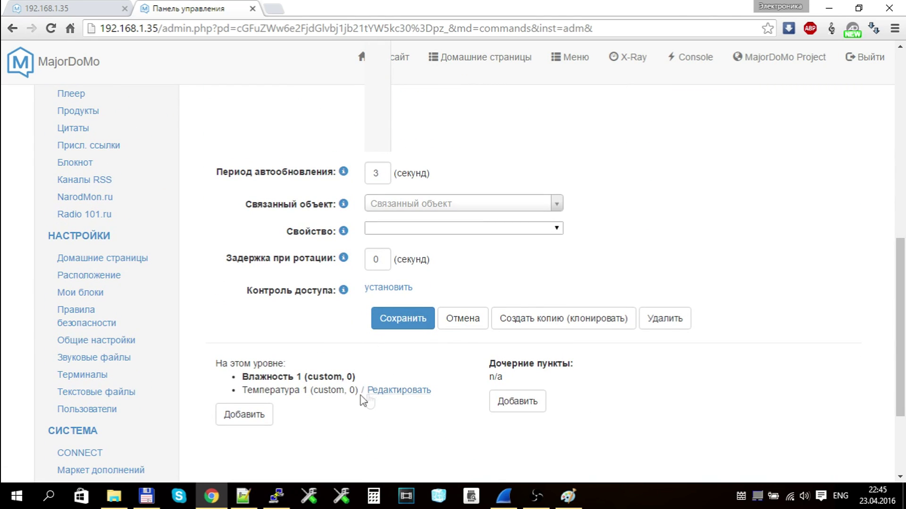
left_click(384, 390)
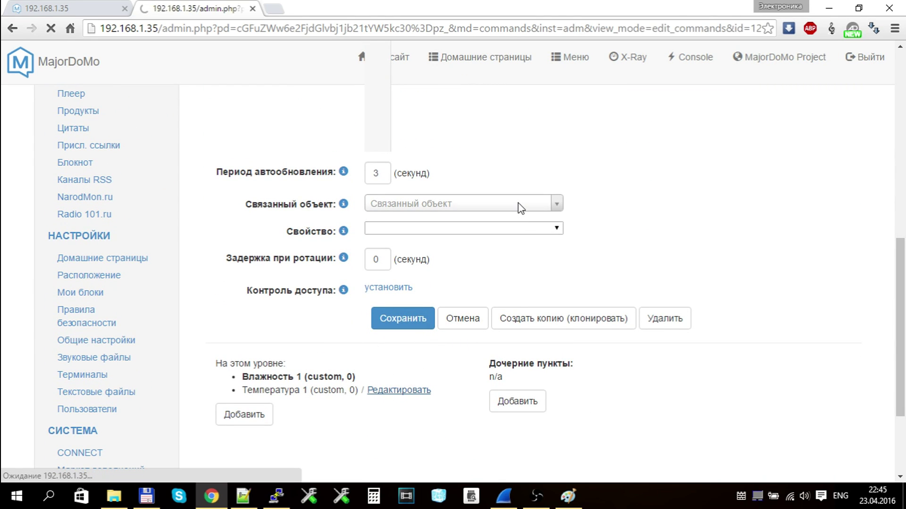
scroll(478, 240, "down", 8)
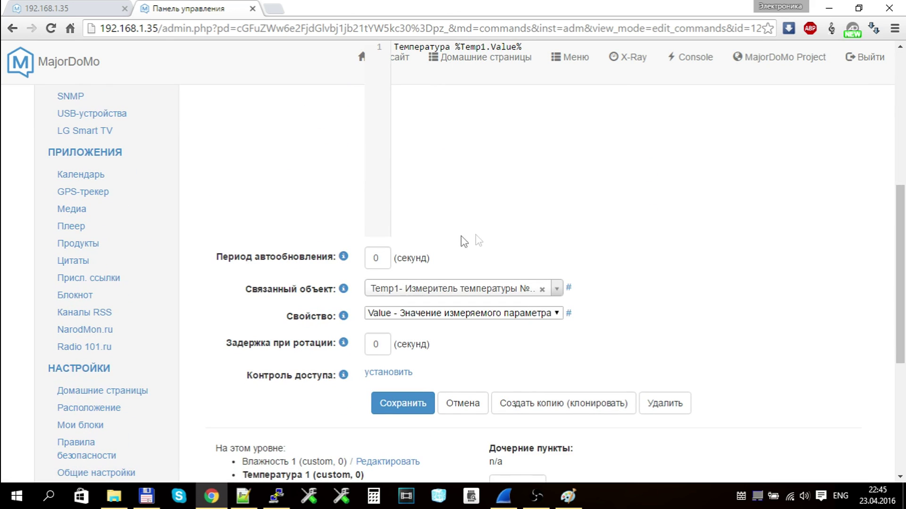
double_click(385, 258)
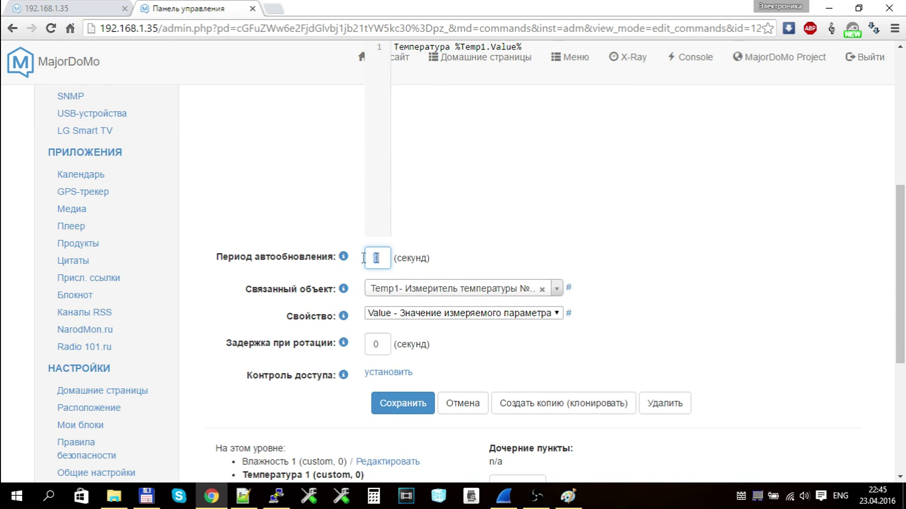
type("3")
left_click(423, 418)
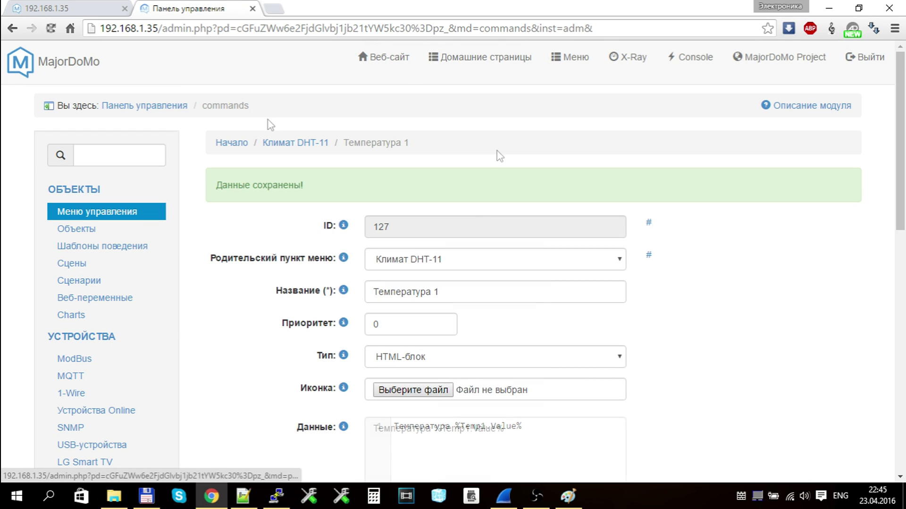
- Reload the home page, check the humidity and temperature entries in "Климат DHT-11", and go back to the main menu
left_click(57, 8)
left_click(50, 28)
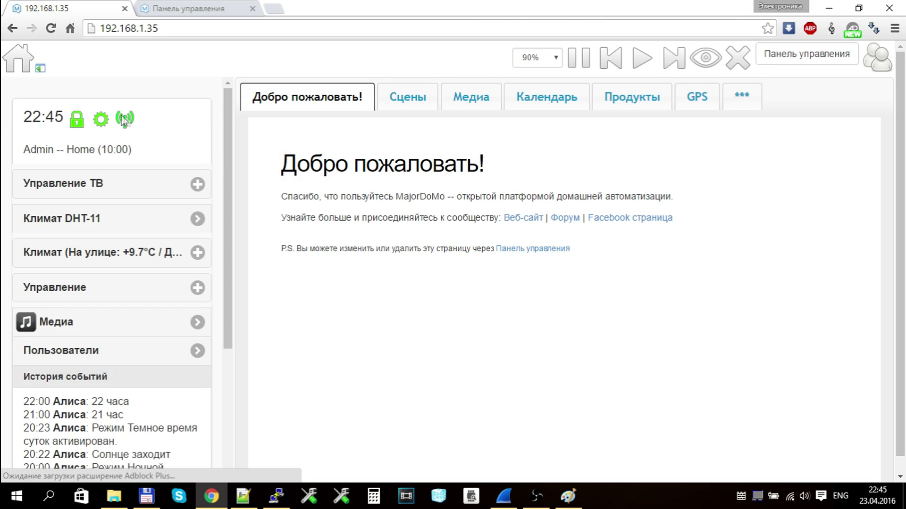
left_click(98, 222)
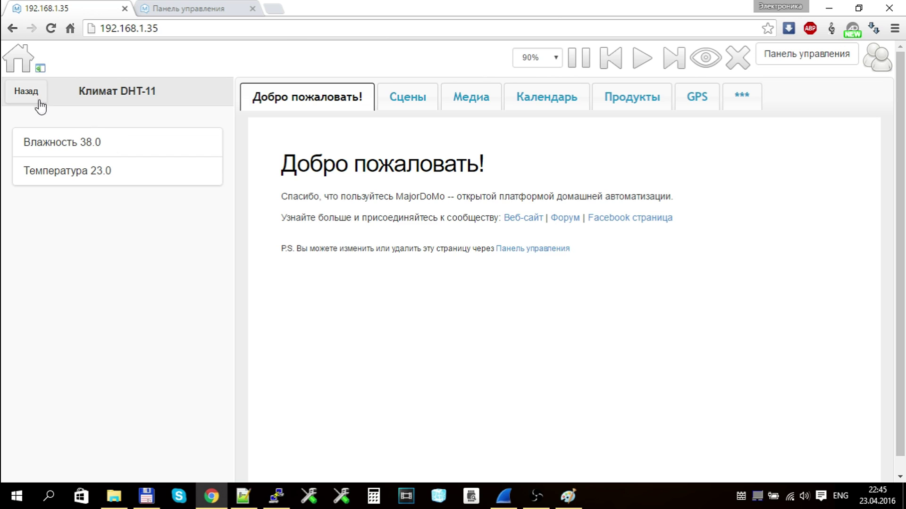
left_click(24, 95)
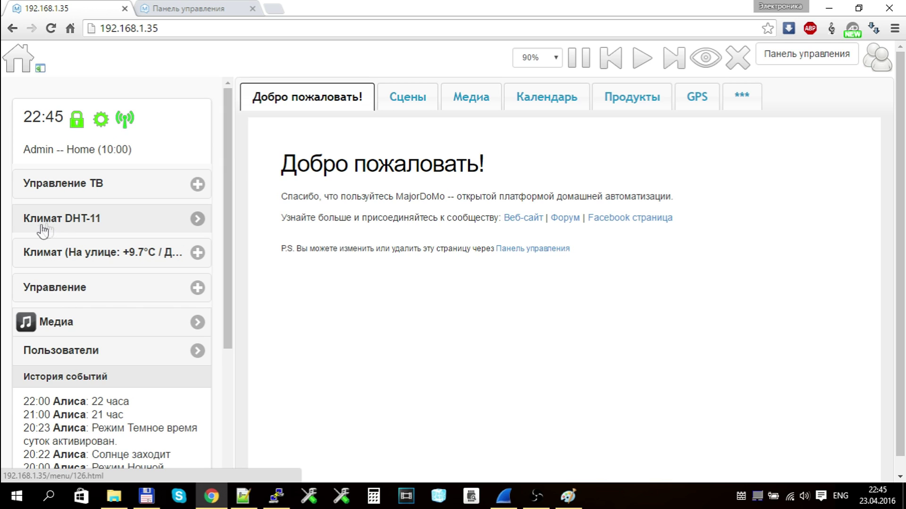
- Enable loading child elements into an expandable area for the "Климат DHT-11" menu item and save it
left_click(170, 8)
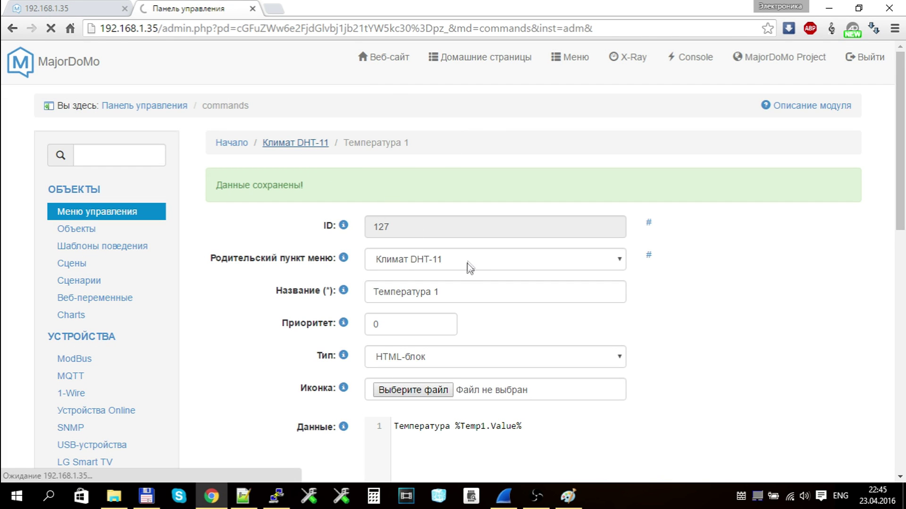
scroll(467, 302, "down", 1)
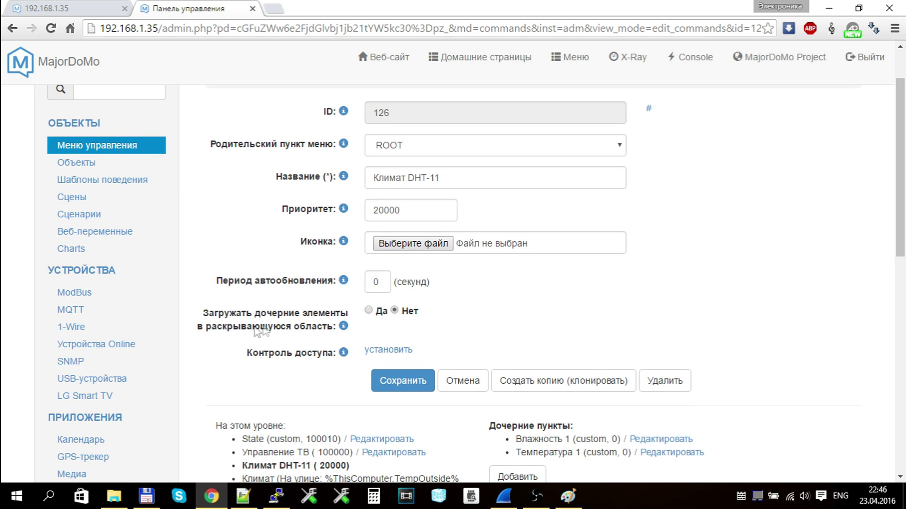
left_click(368, 310)
left_click(407, 378)
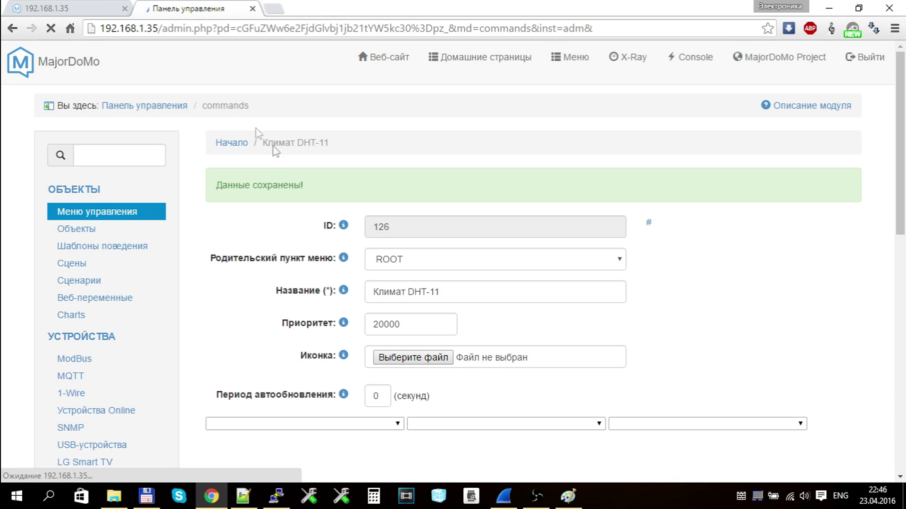
- Reload the home page and check how "Климат DHT-11" expands and collapses in place with its humidity and temperature values
left_click(75, 8)
left_click(51, 28)
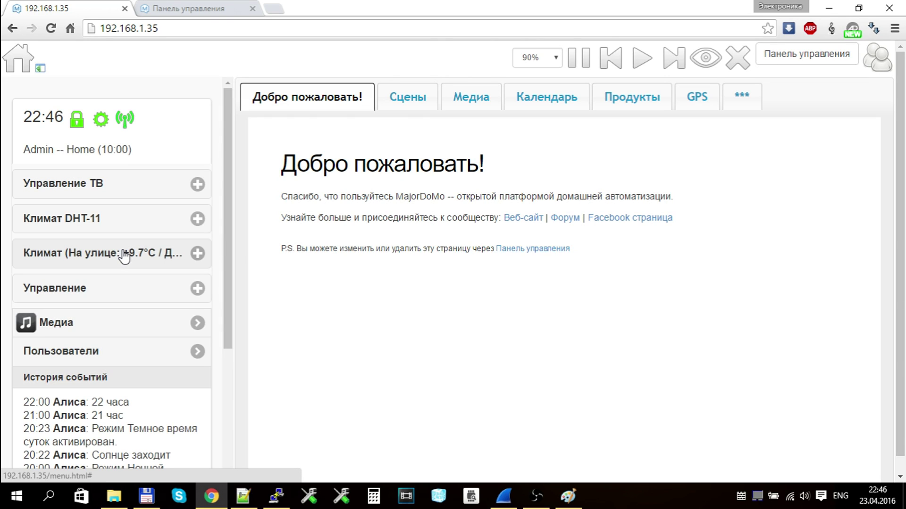
left_click(133, 228)
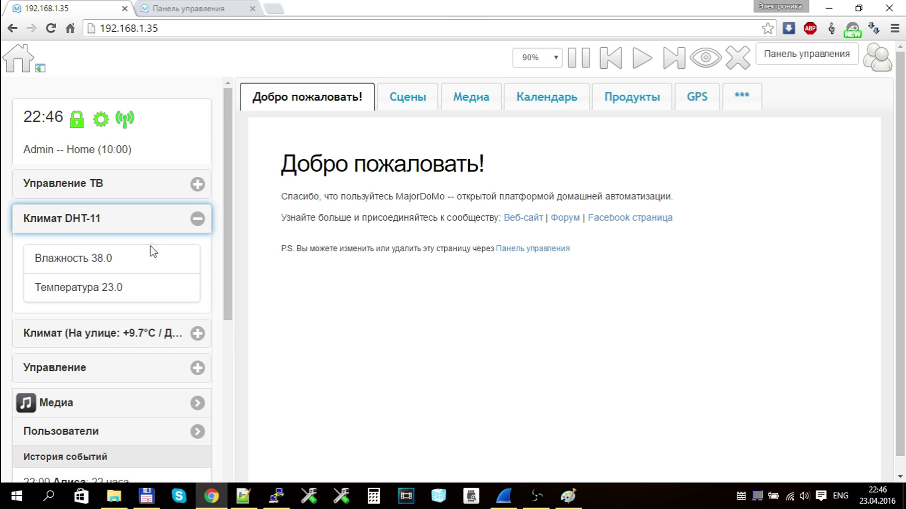
left_click(161, 227)
left_click(121, 228)
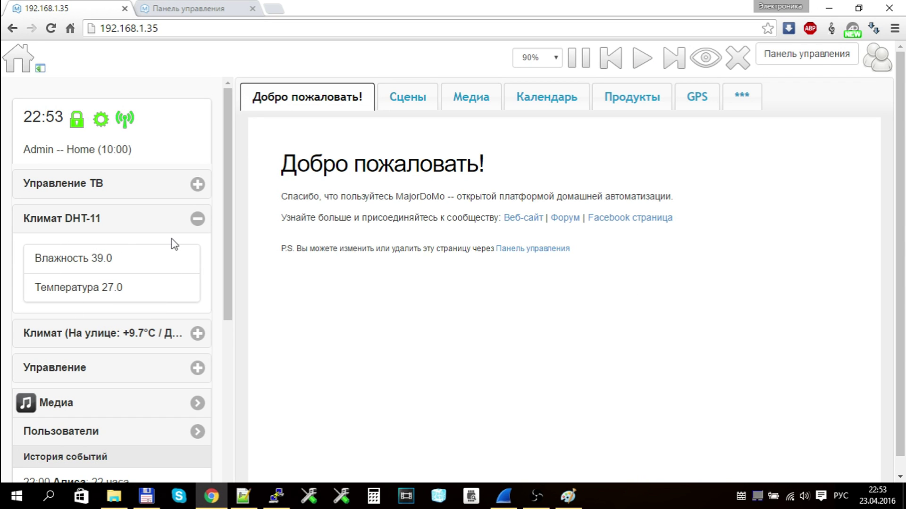
- Create a new chart in the control panel named "Климат DHT-11" with a period of 2 minutes
left_click(169, 10)
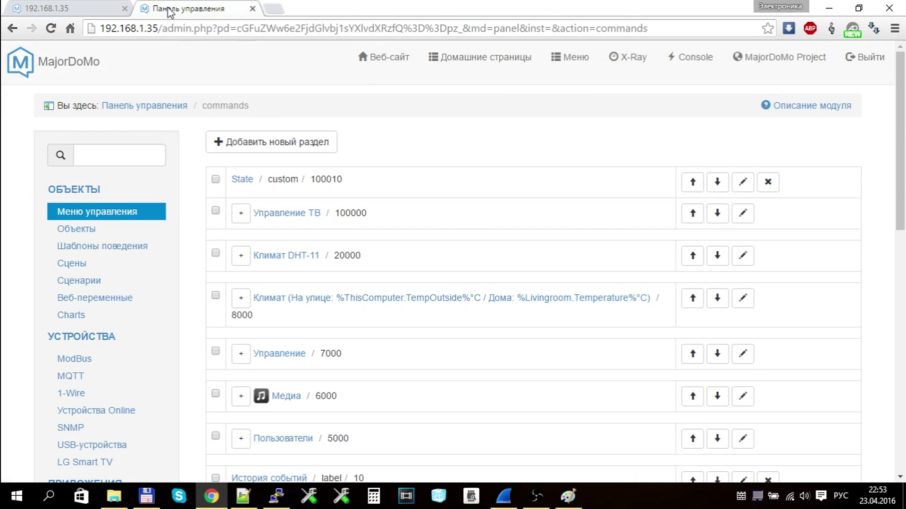
left_click(70, 317)
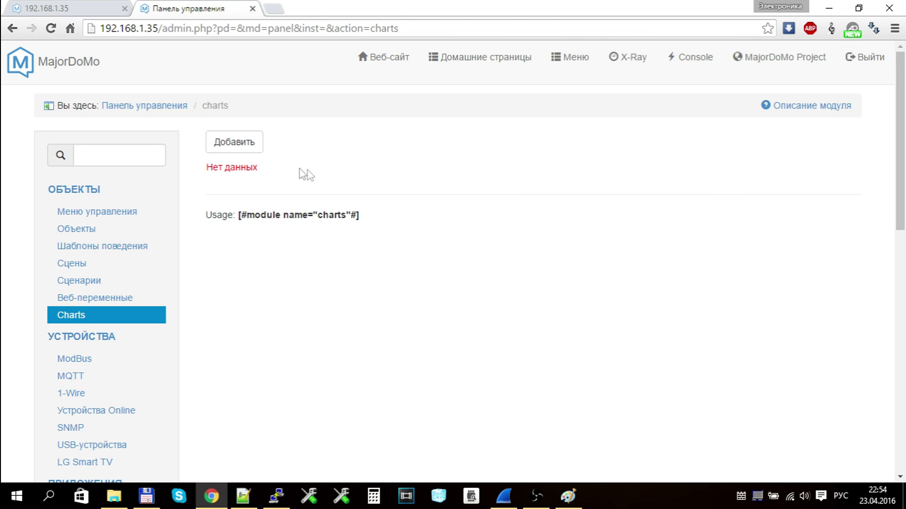
left_click(236, 145)
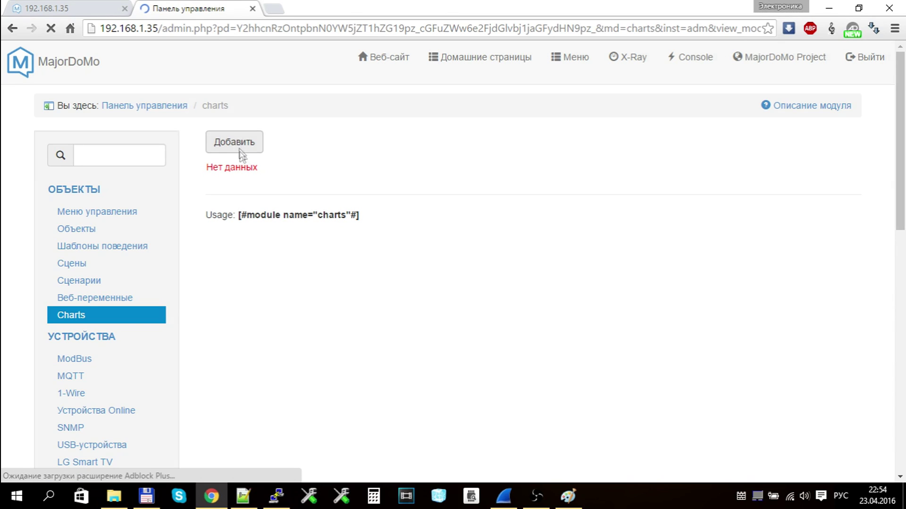
left_click(394, 175)
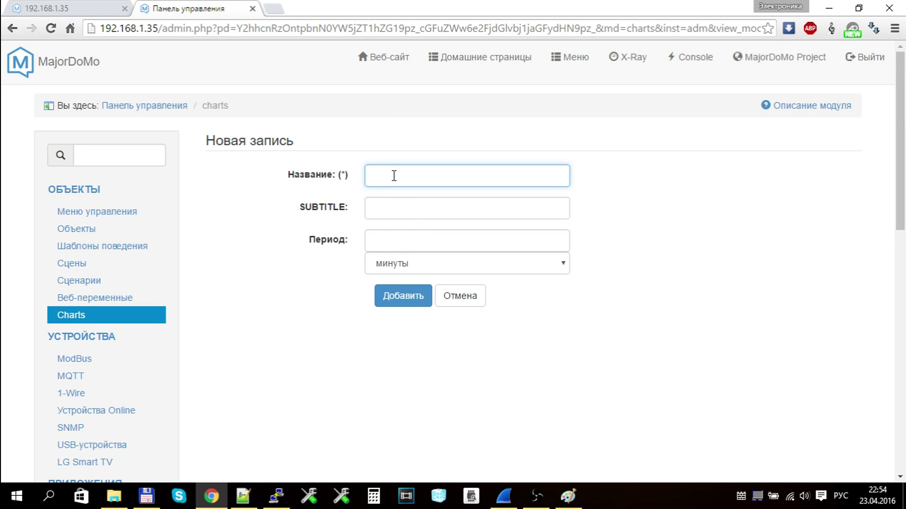
type("К")
left_click(392, 195)
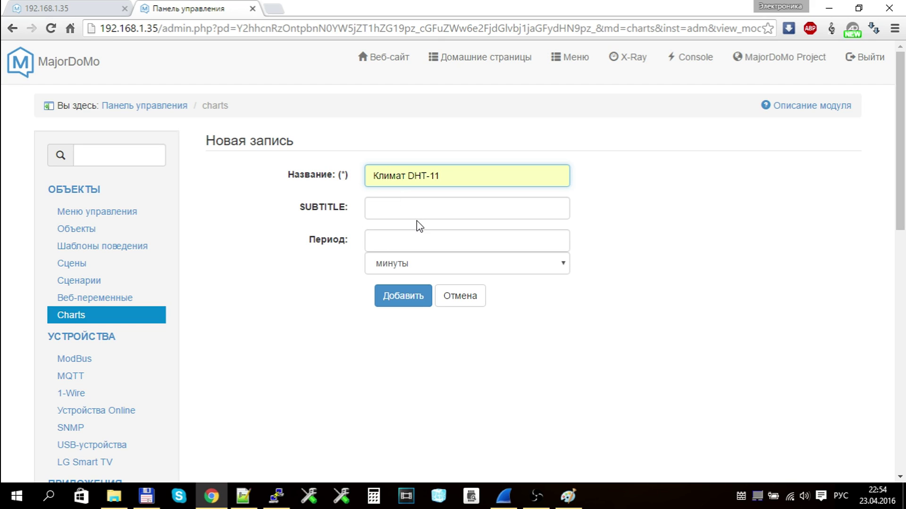
left_click(412, 243)
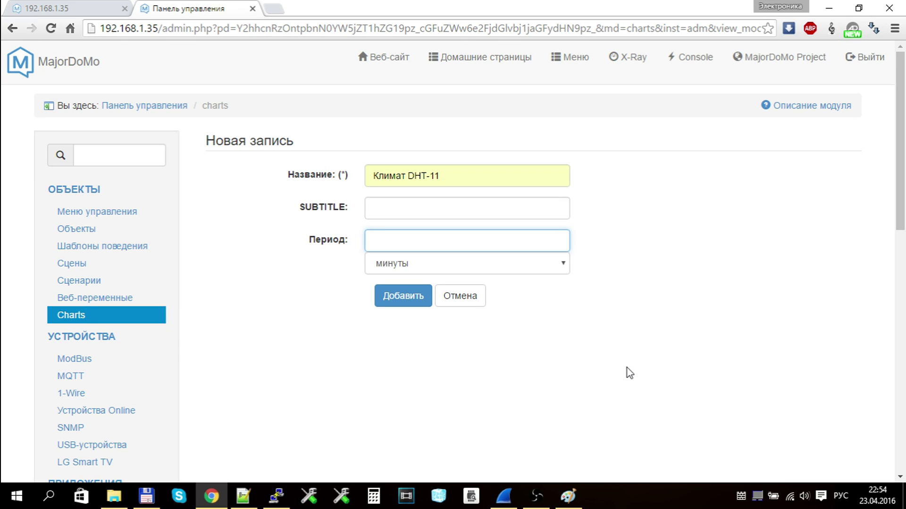
type("2")
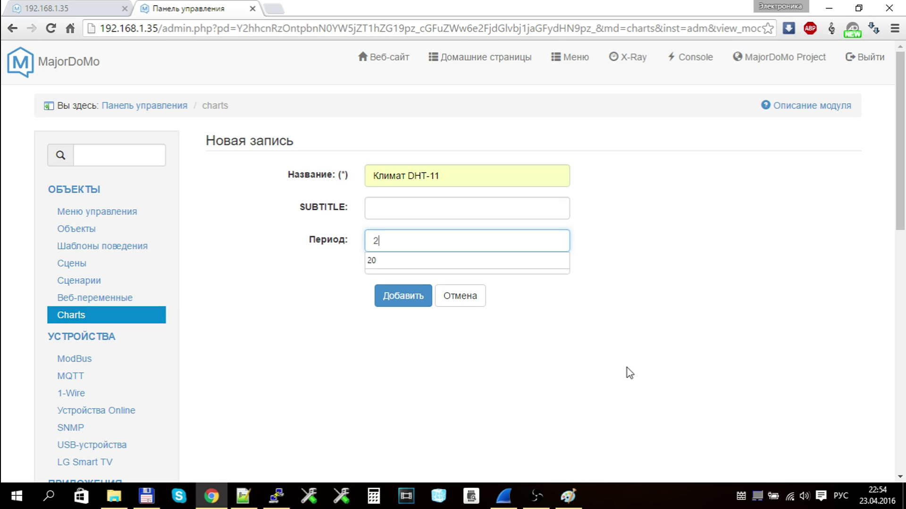
left_click(415, 303)
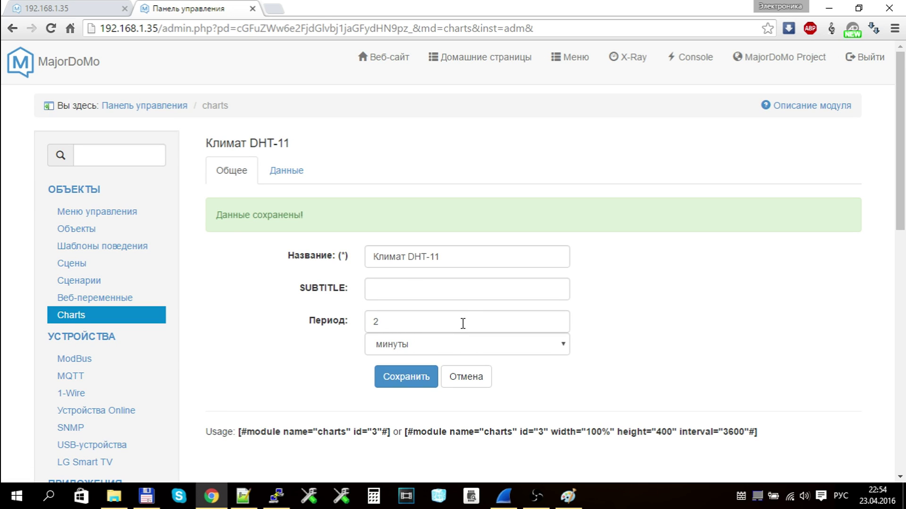
- Add two data series named "Температура" and "Влажность" to the "Климат DHT-11" chart
left_click(298, 177)
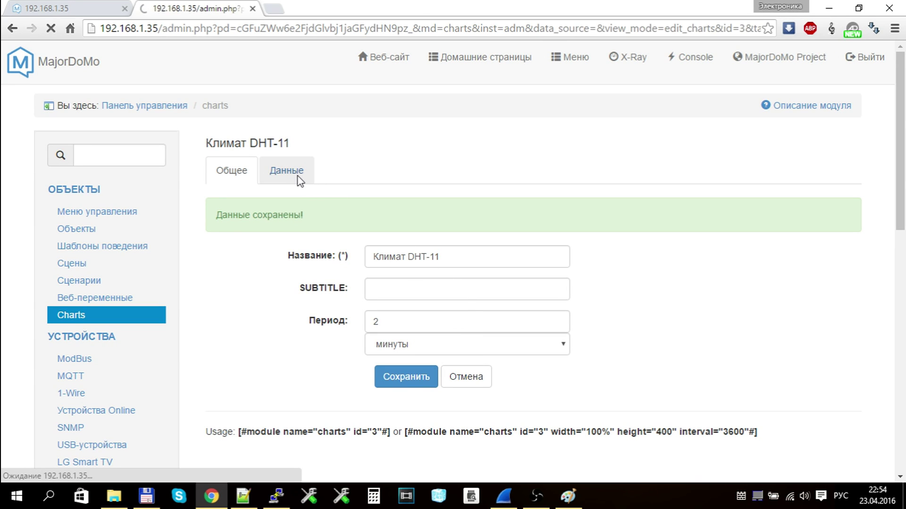
left_click(308, 238)
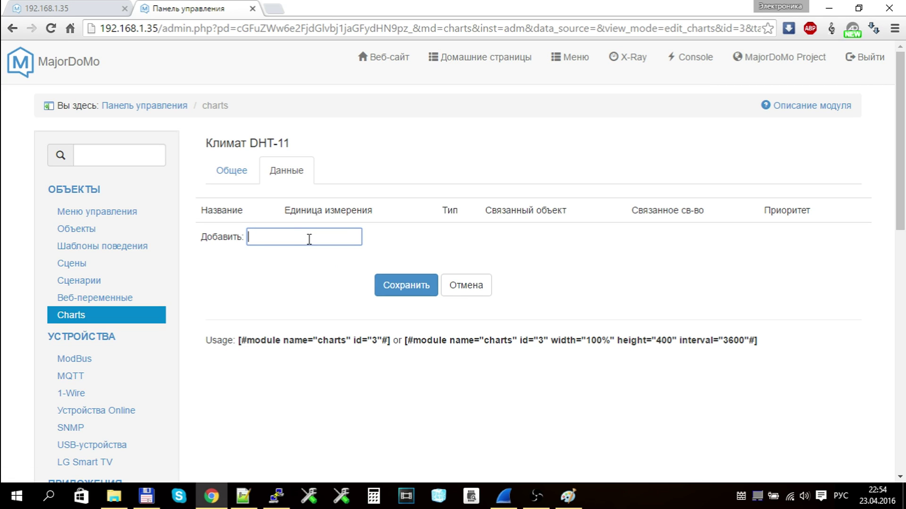
type("Температура")
left_click(410, 287)
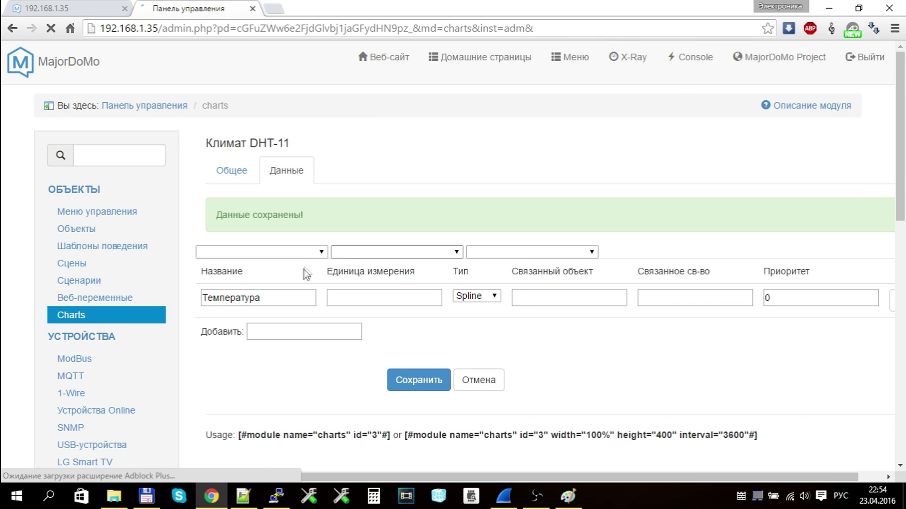
left_click(267, 322)
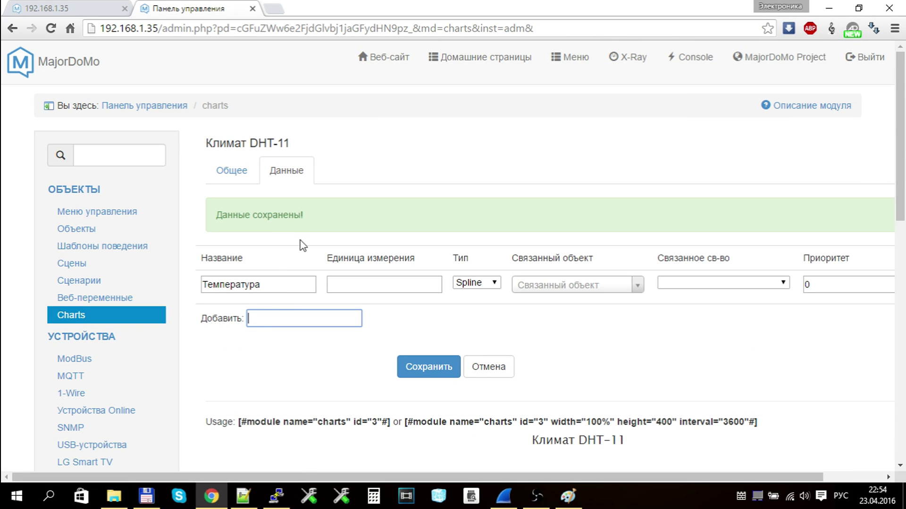
type("Вла")
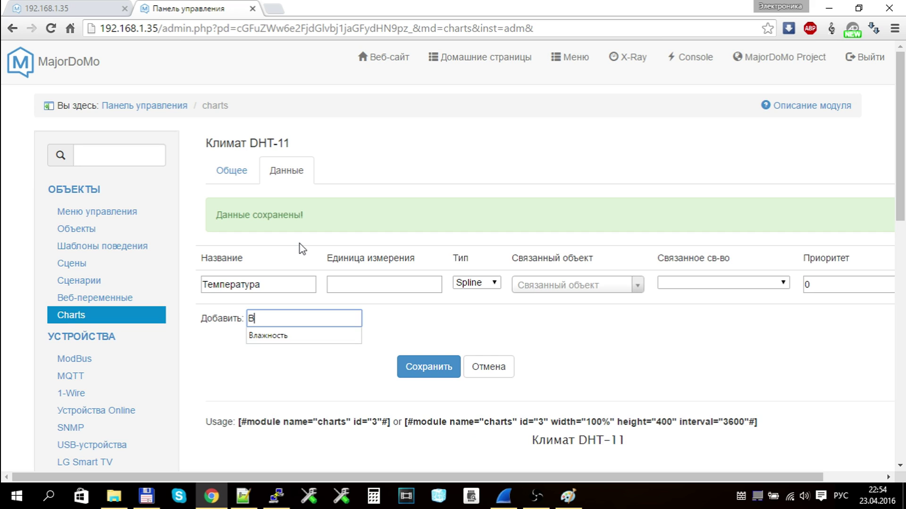
left_click(289, 336)
left_click(446, 369)
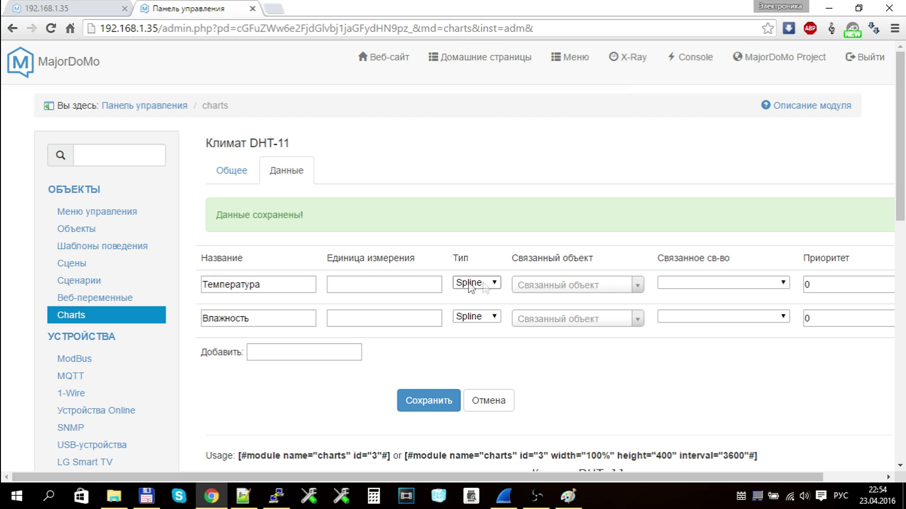
- Link the "Температура" series to the Temp1 object and its Value property
left_click(637, 287)
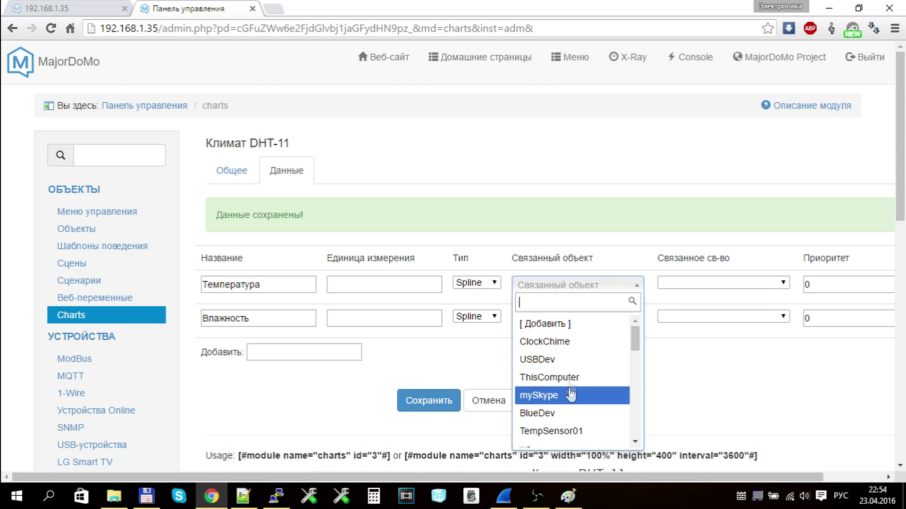
left_click_drag(636, 338, 636, 424)
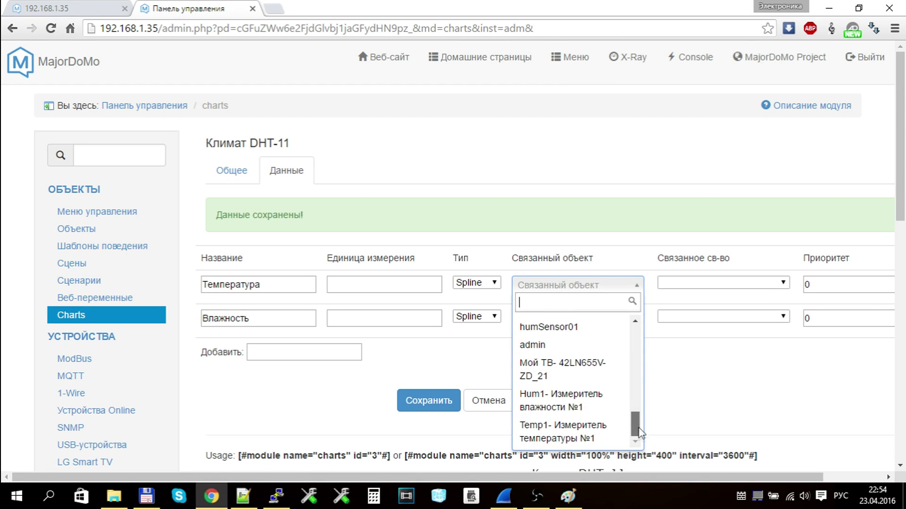
left_click(590, 439)
left_click(712, 286)
left_click(686, 308)
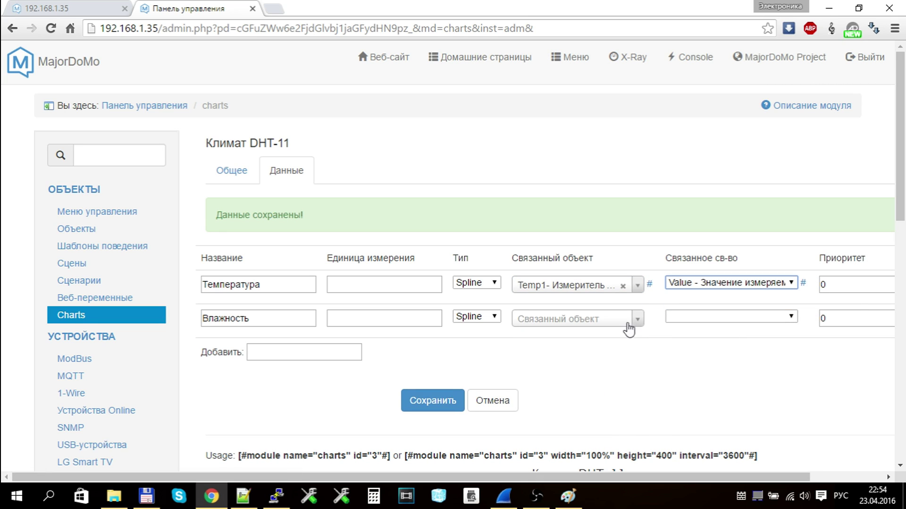
- Link the "Влажность" series to the Hum1 object's Value property and save the chart data
left_click(635, 319)
left_click_drag(635, 201, 633, 321)
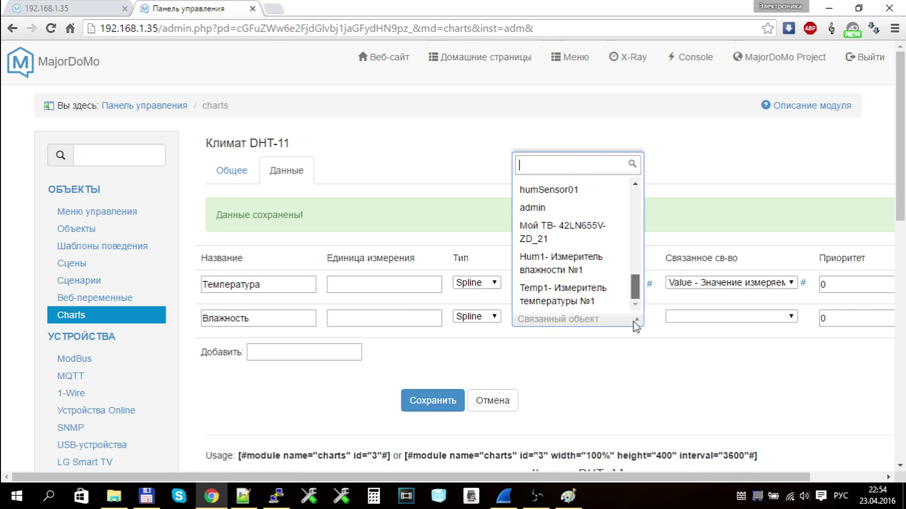
left_click(584, 270)
left_click(768, 316)
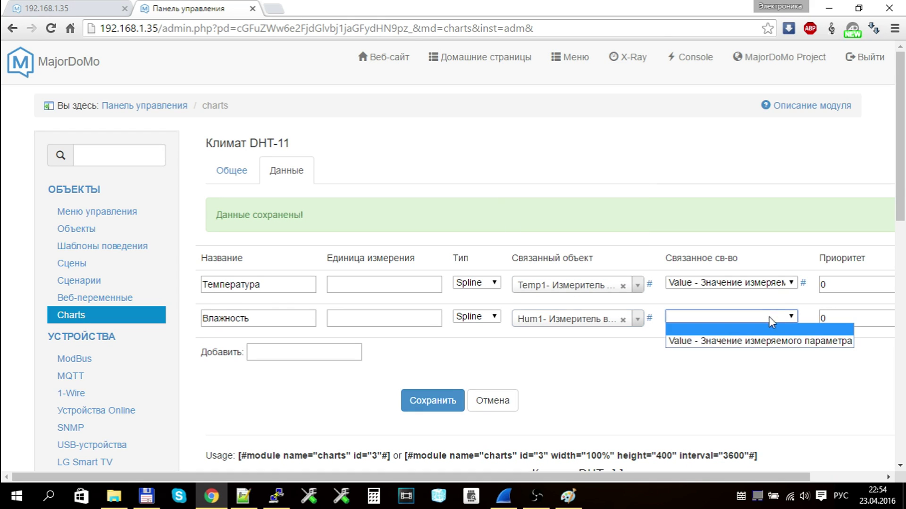
left_click(773, 342)
left_click(433, 400)
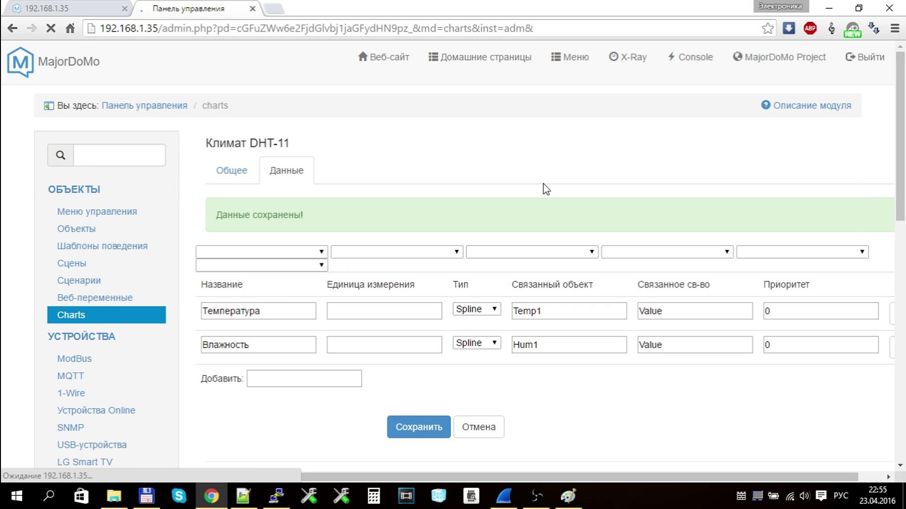
- Examine the temperature and humidity curves in the chart preview and compare them with the values on the home page
scroll(545, 189, "down", 4)
scroll(545, 188, "down", 1)
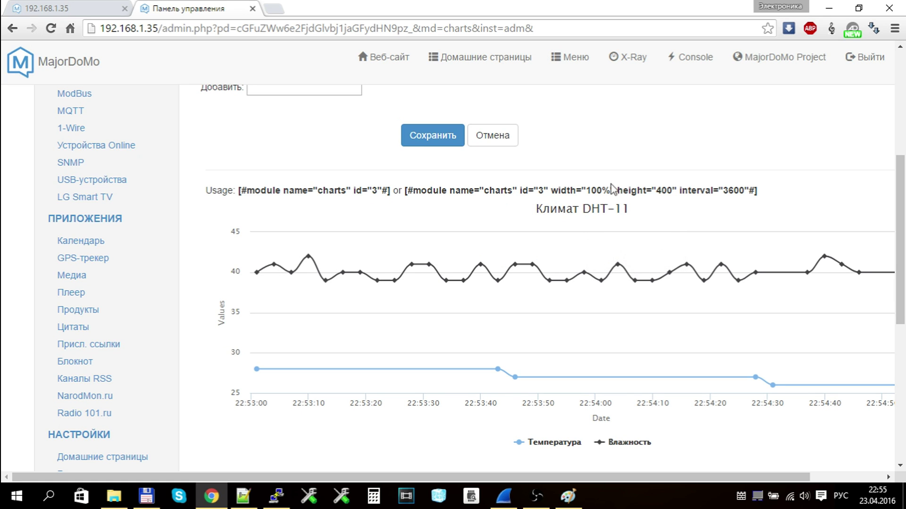
scroll(635, 248, "down", 2)
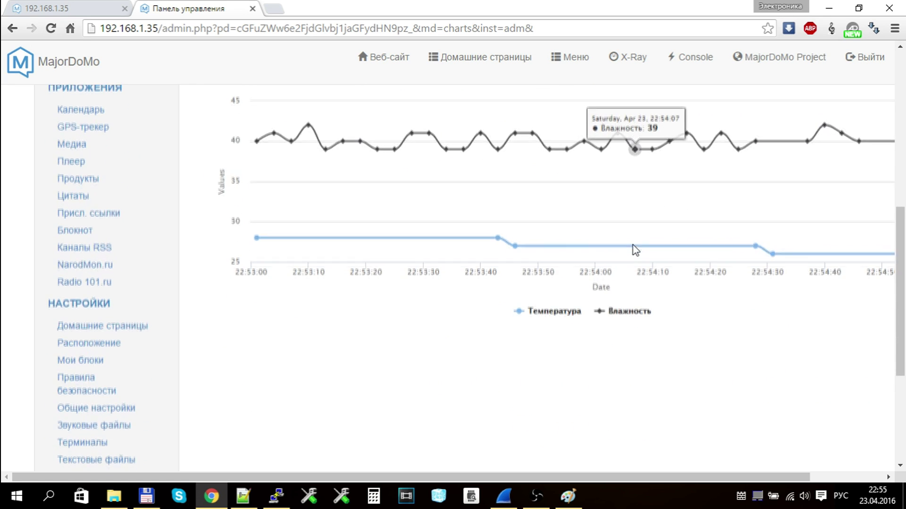
scroll(634, 249, "up", 3)
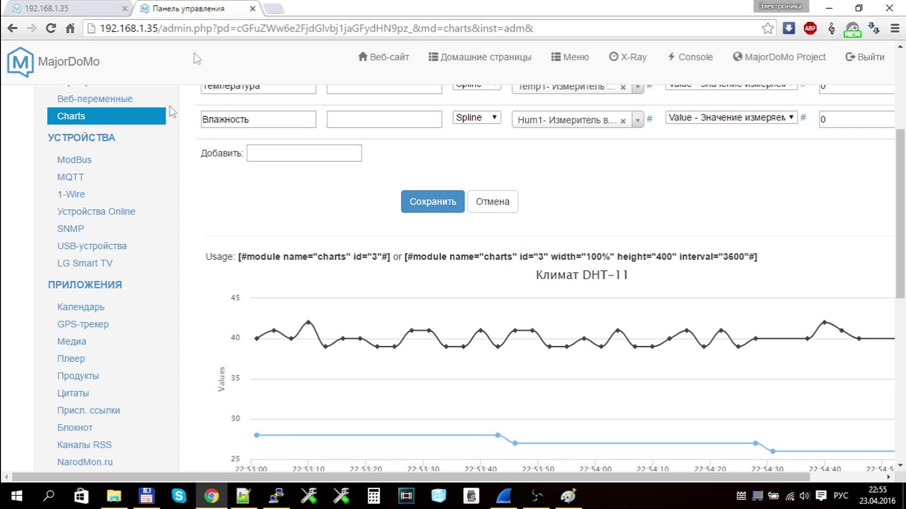
left_click(65, 11)
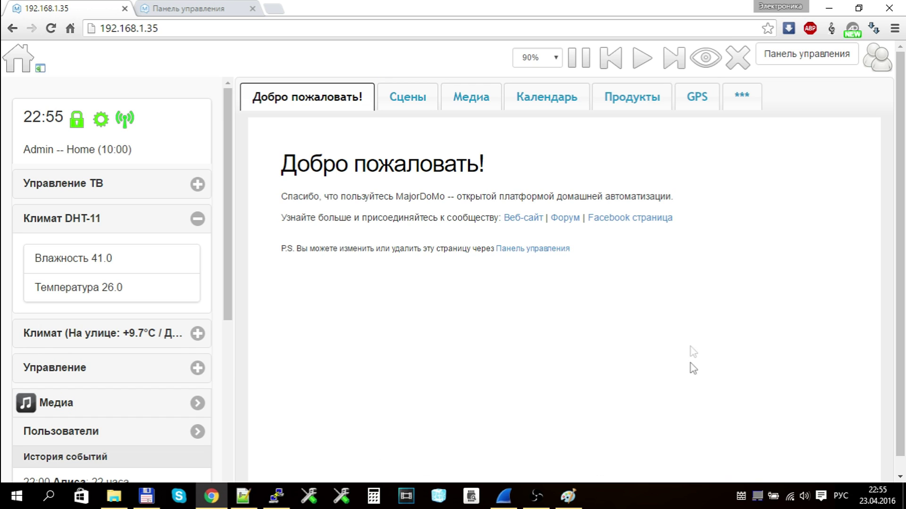
left_click(189, 8)
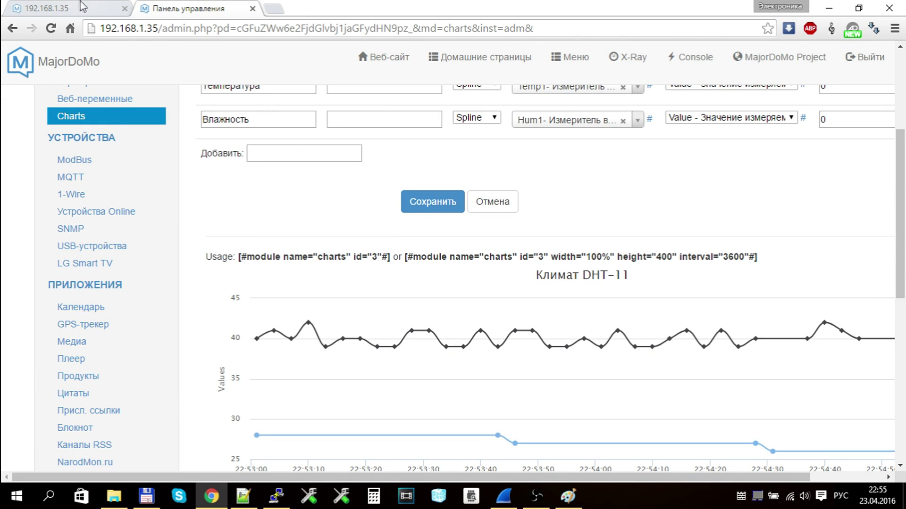
left_click(97, 7)
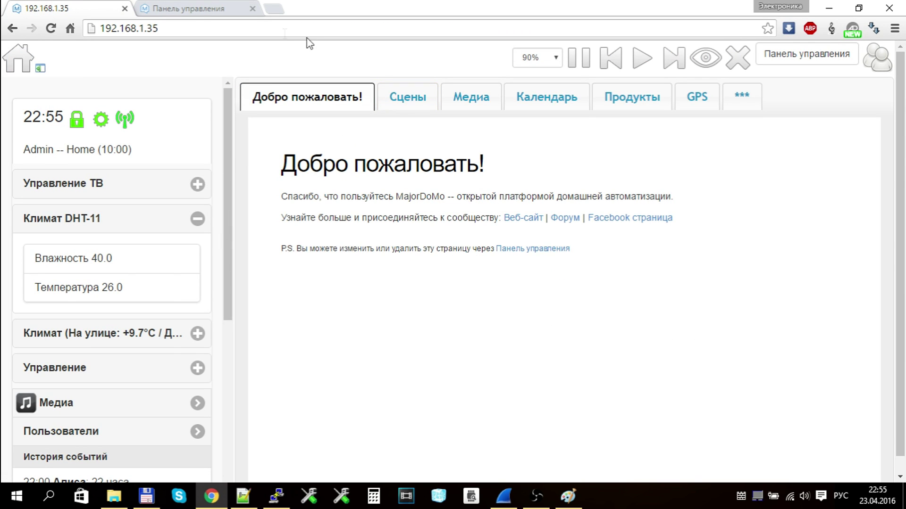
left_click(216, 11)
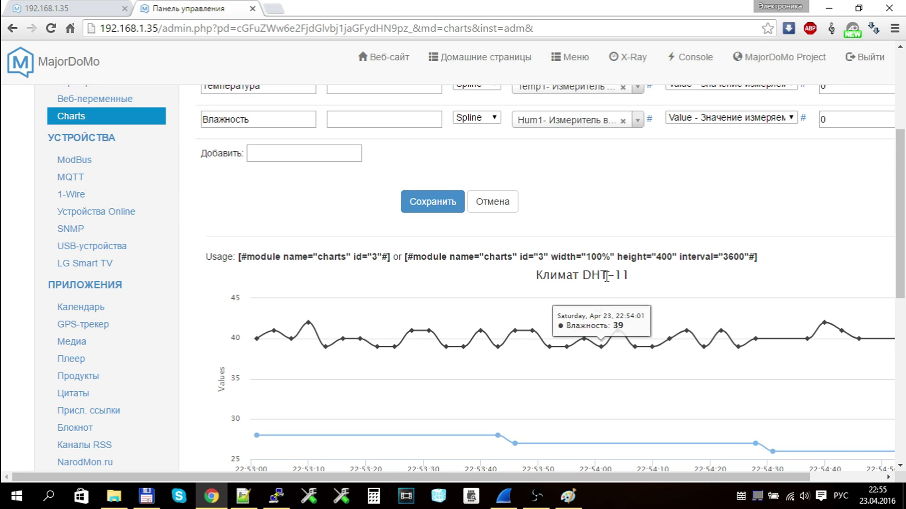
- Copy the chart's embed code that includes width="100%", height="400" and interval="3600"
left_click_drag(239, 257, 775, 258)
key("ctrl+c")
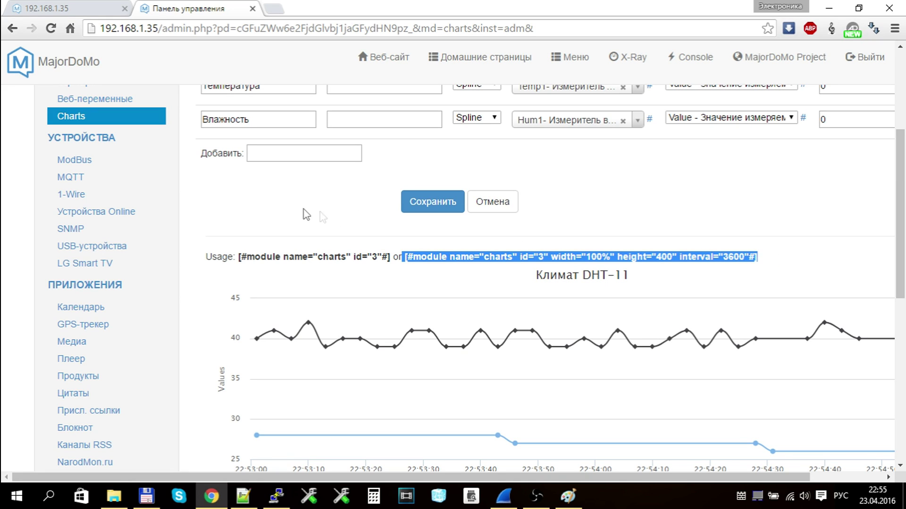
left_click(94, 7)
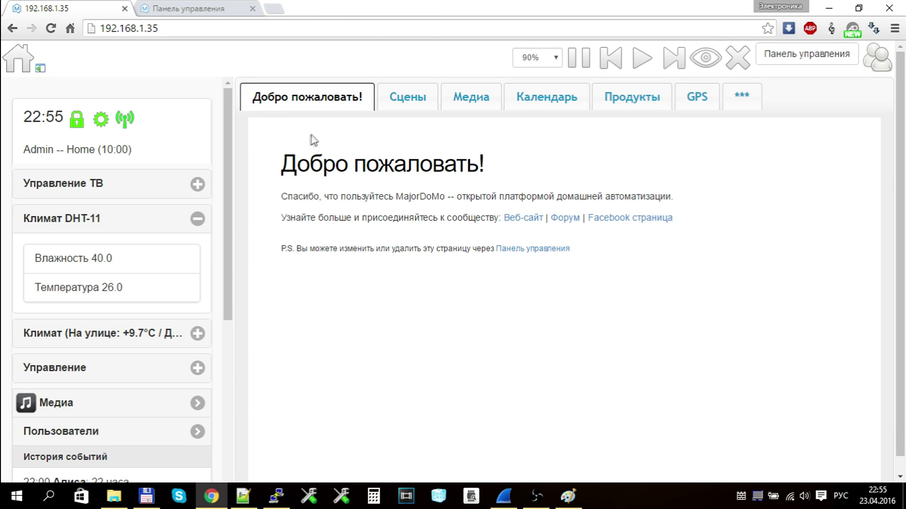
left_click(210, 8)
- Open the "Добро пожаловать!" home page for editing and paste the chart embed code on a new line below the closing div
scroll(147, 271, "down", 6)
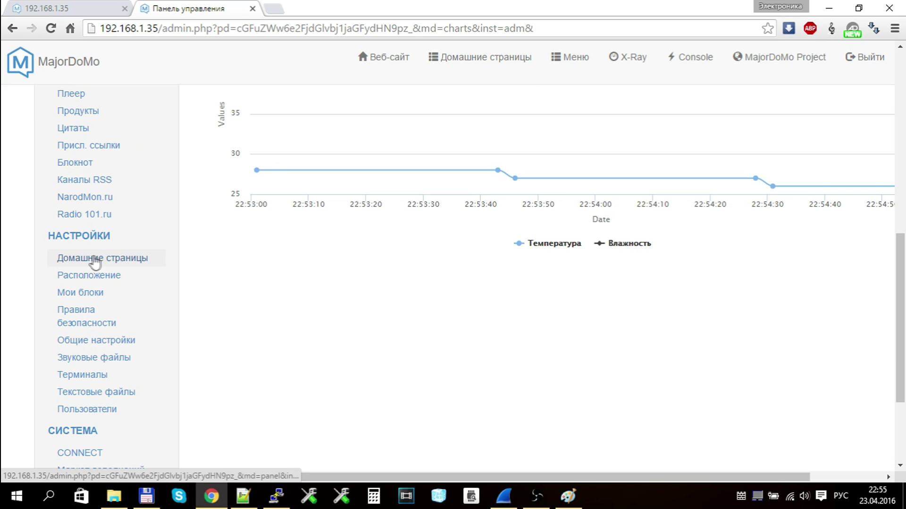
left_click(88, 260)
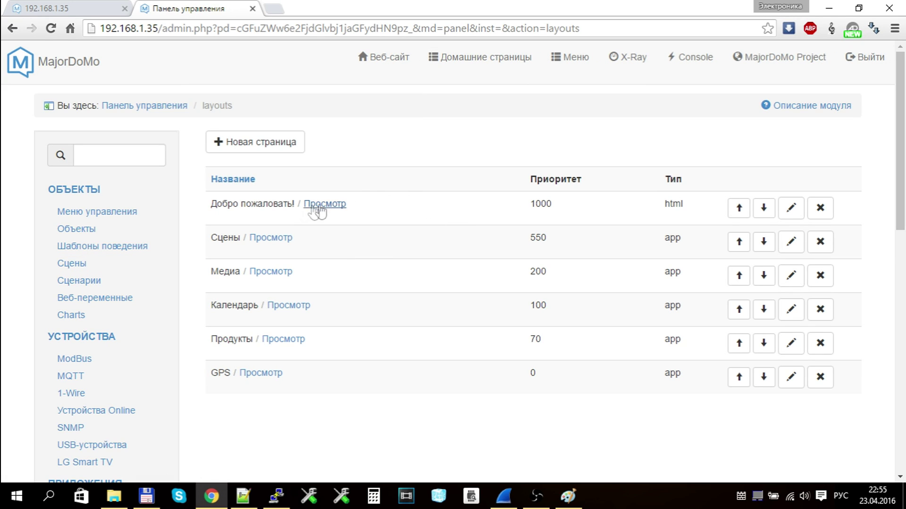
left_click(791, 207)
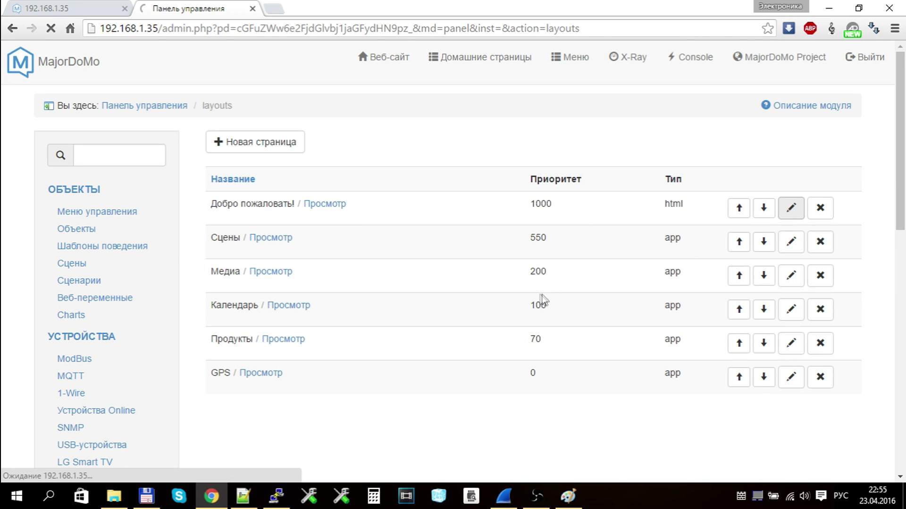
scroll(495, 363, "down", 5)
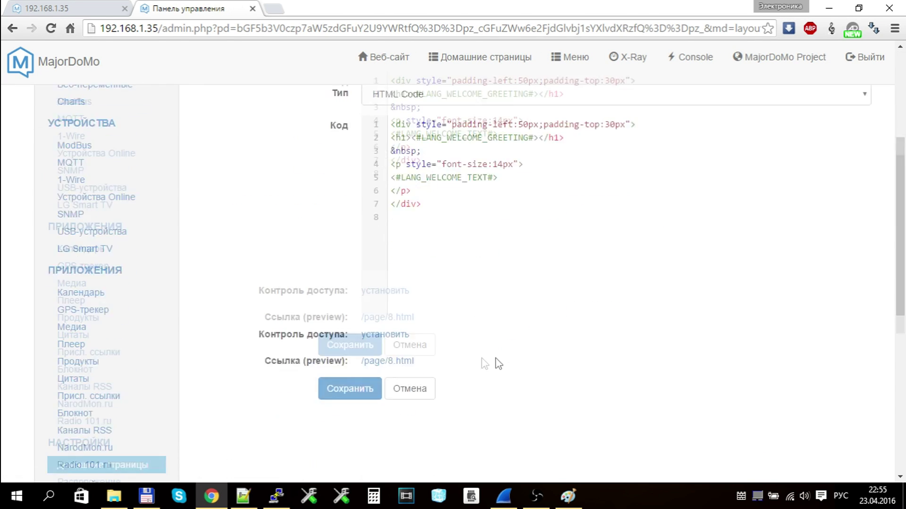
left_click(442, 200)
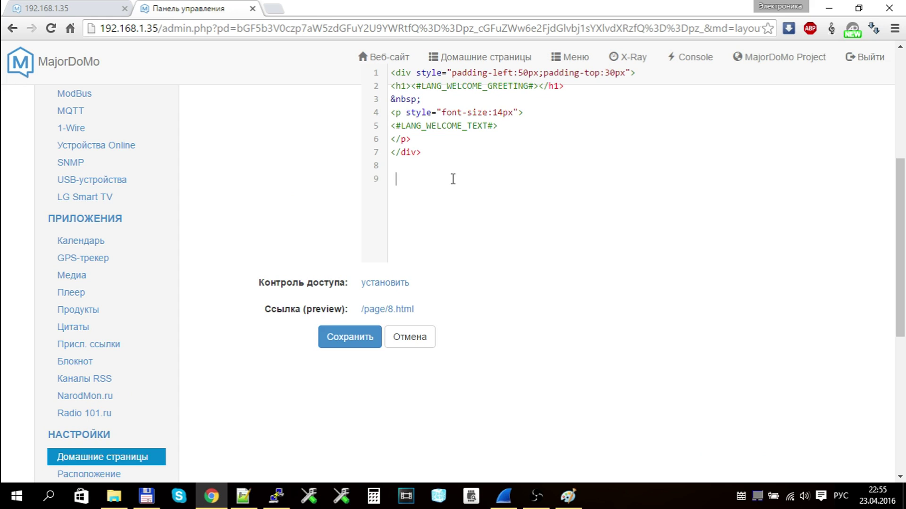
key("ctrl+v")
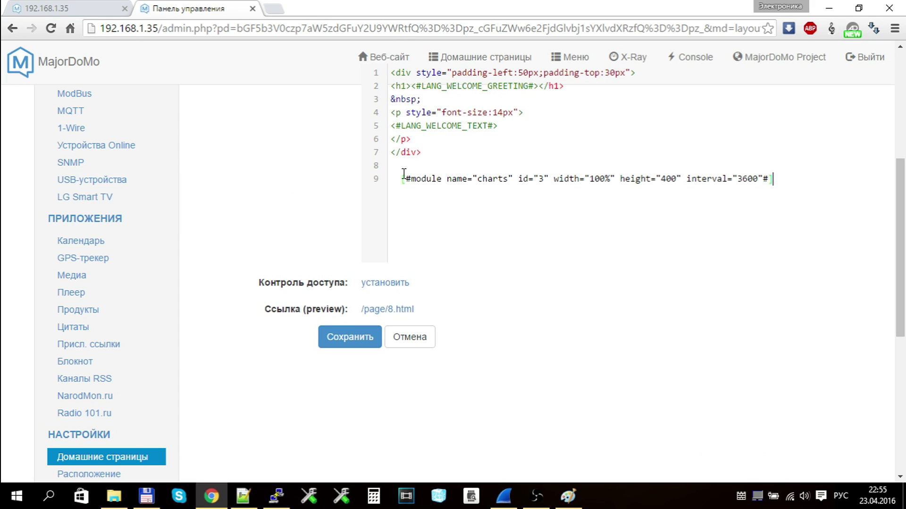
- Remove the indentation before the embedded chart code, shorten its interval value to "3" and save the home page
key("BackSpace")
key("BackSpace")
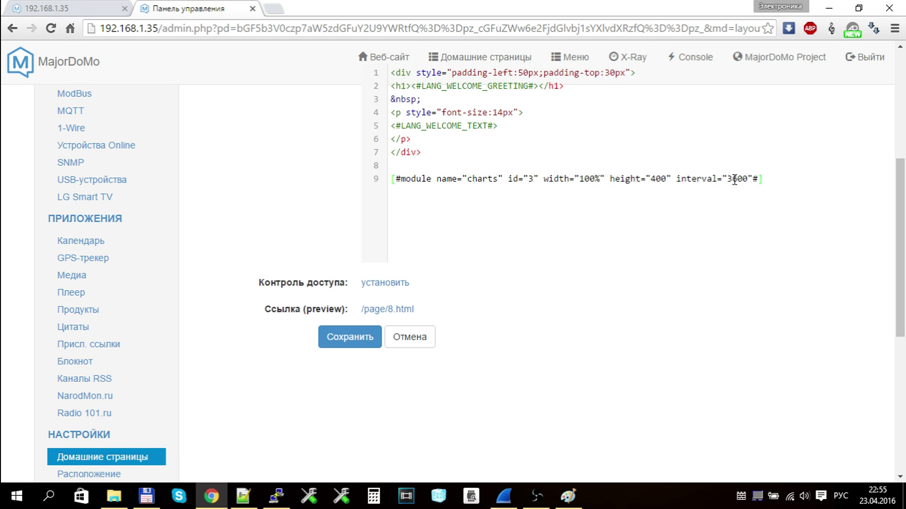
left_click_drag(733, 180, 748, 179)
key("BackSpace")
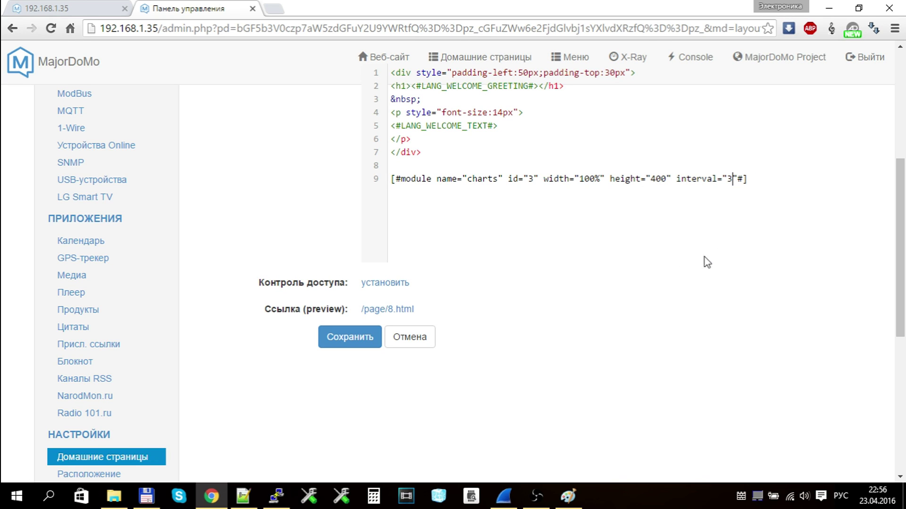
left_click(368, 339)
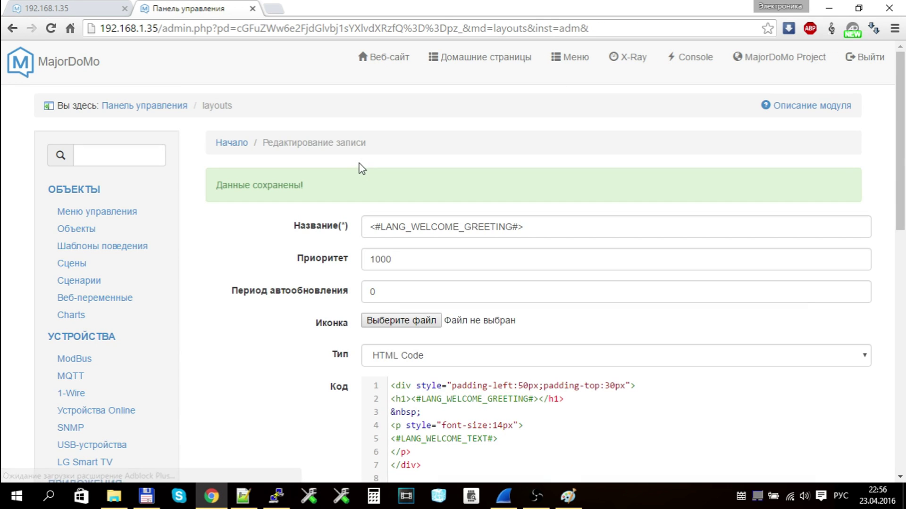
- Reload the MajorDoMo website and view the embedded "Климат DHT-11" chart on the "Добро пожаловать!" page
left_click(55, 8)
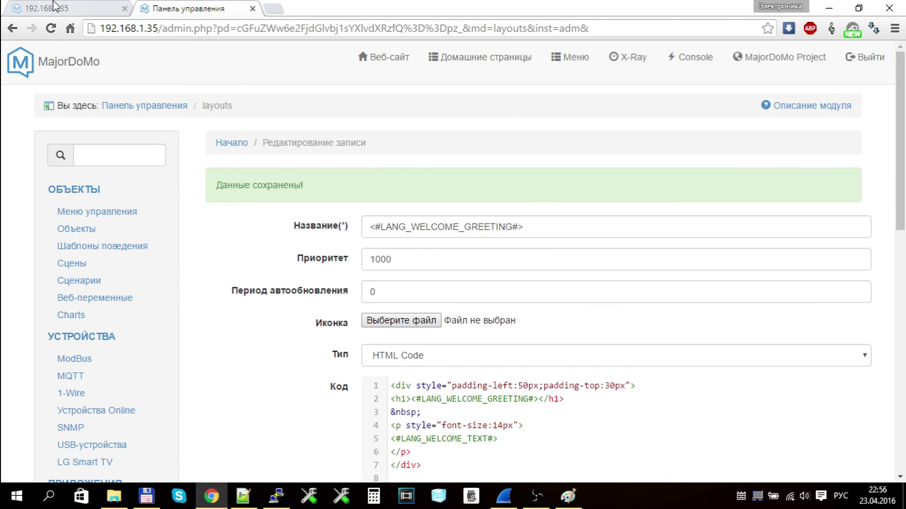
left_click(50, 28)
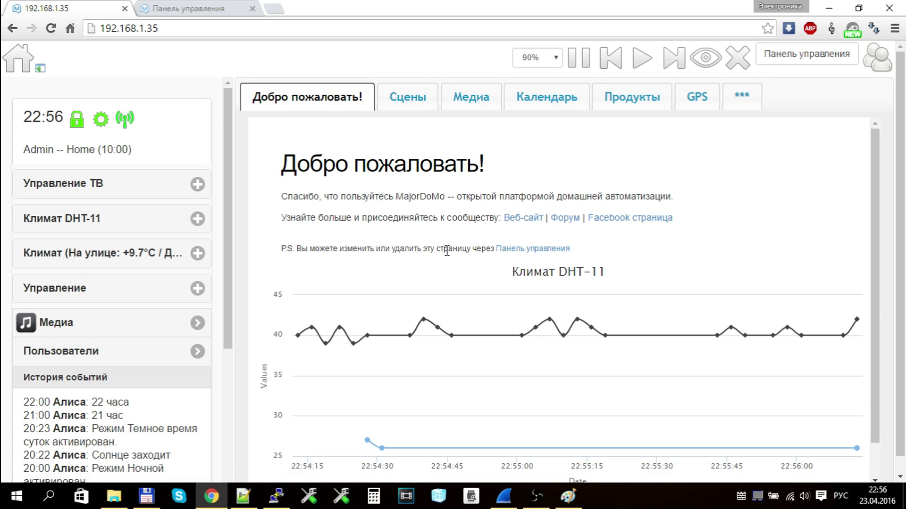
scroll(447, 251, "down", 1)
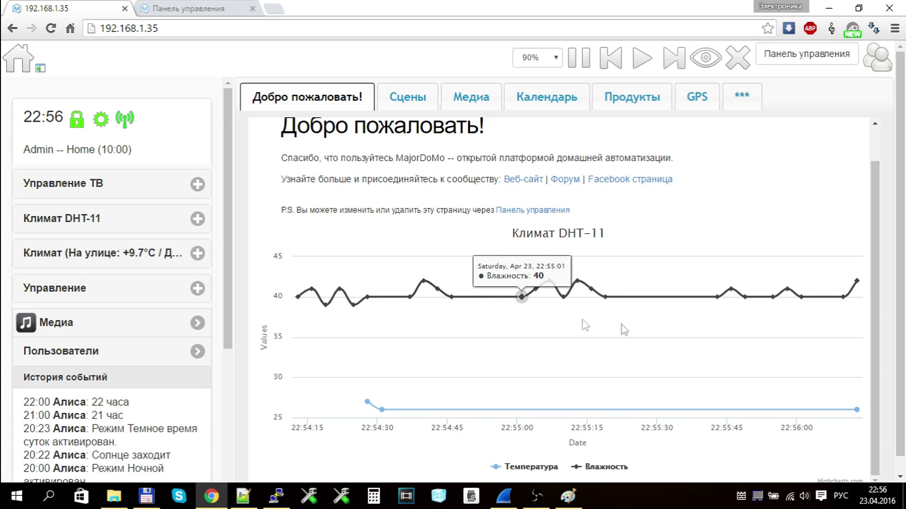